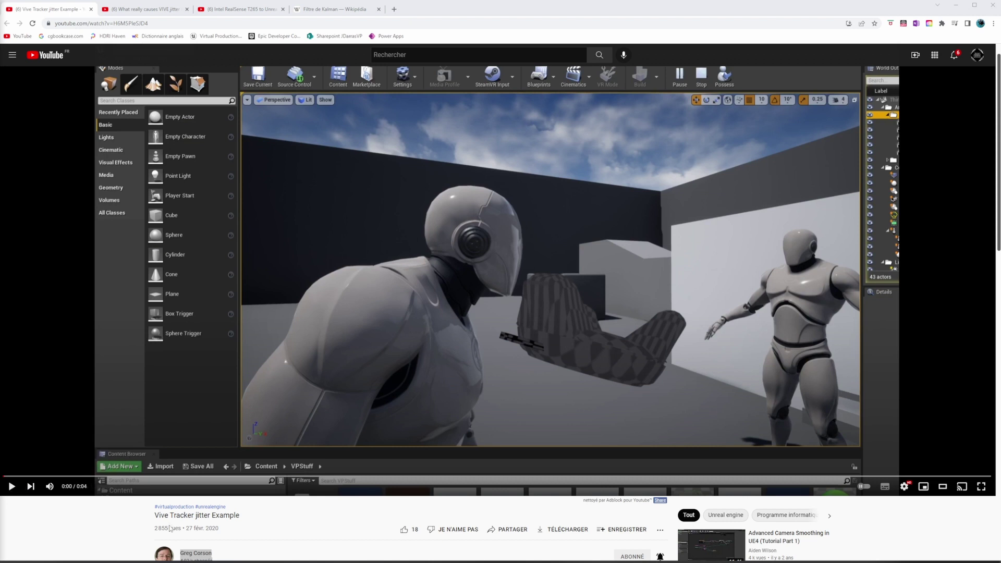
Play the Vive Tracker jitter example video twice and pause it near the end
{"action": "left_click", "coordinate": [12, 486]}
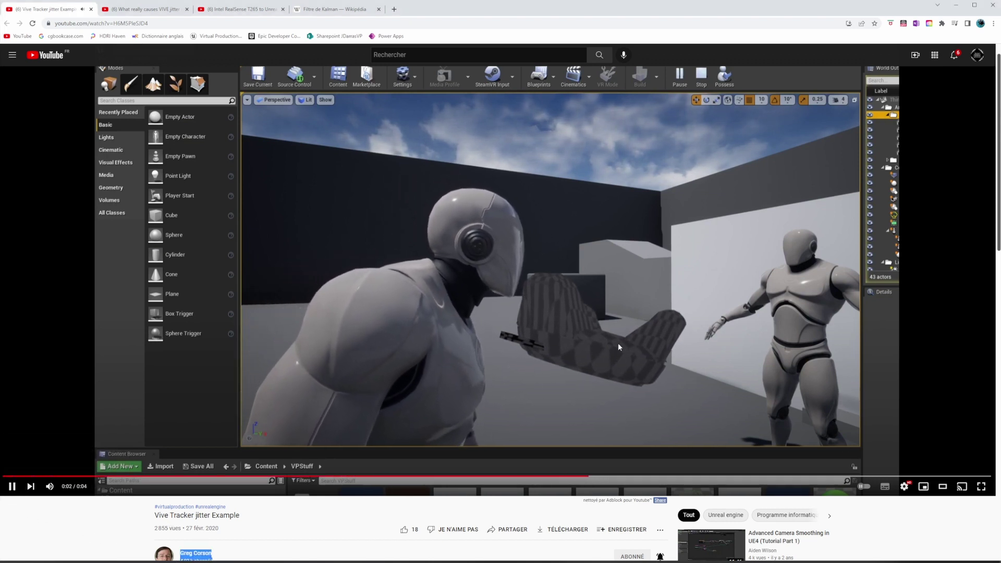
{"action": "left_click", "coordinate": [513, 377]}
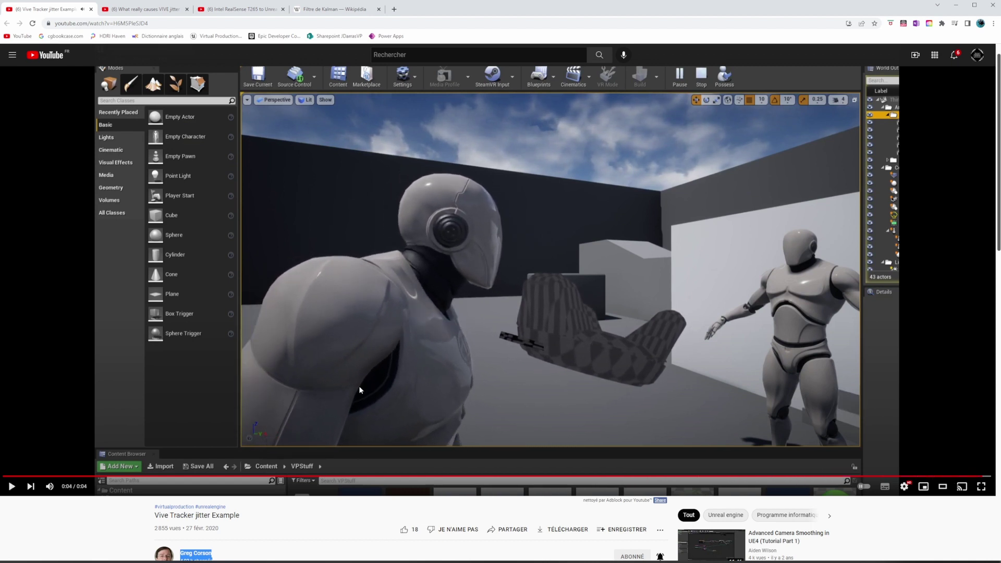
{"action": "left_click", "coordinate": [6, 476]}
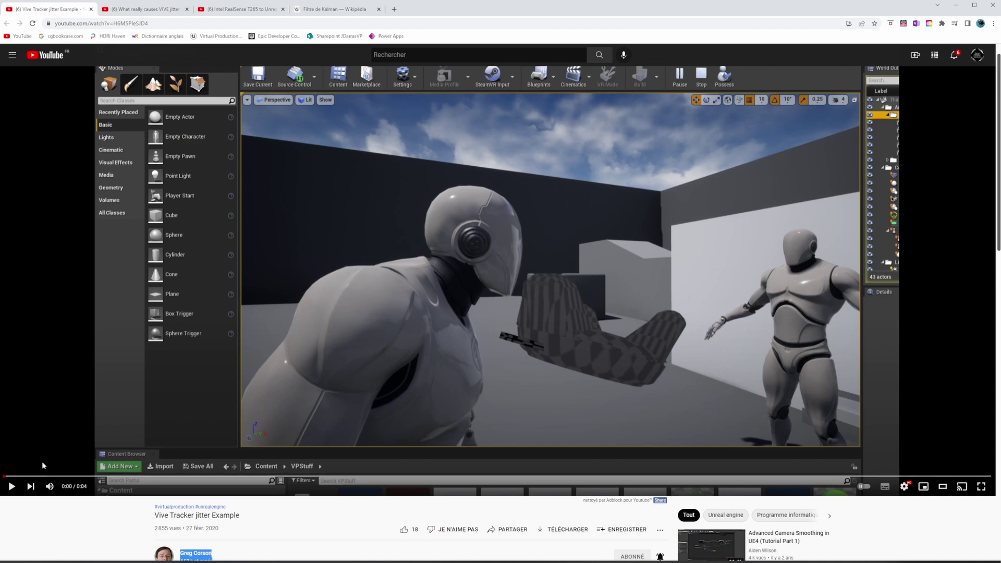
{"action": "left_click", "coordinate": [12, 488]}
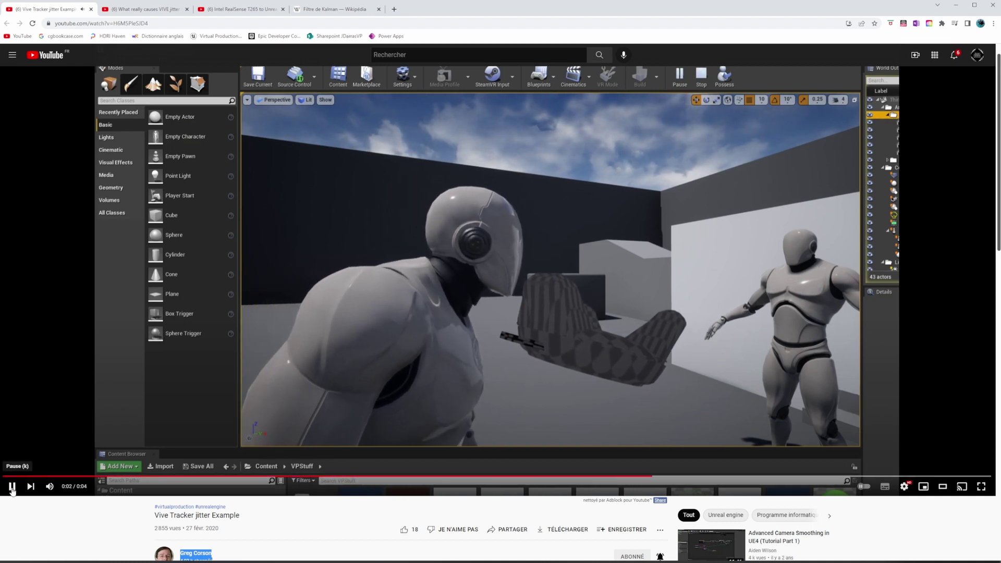
{"action": "left_click", "coordinate": [12, 489]}
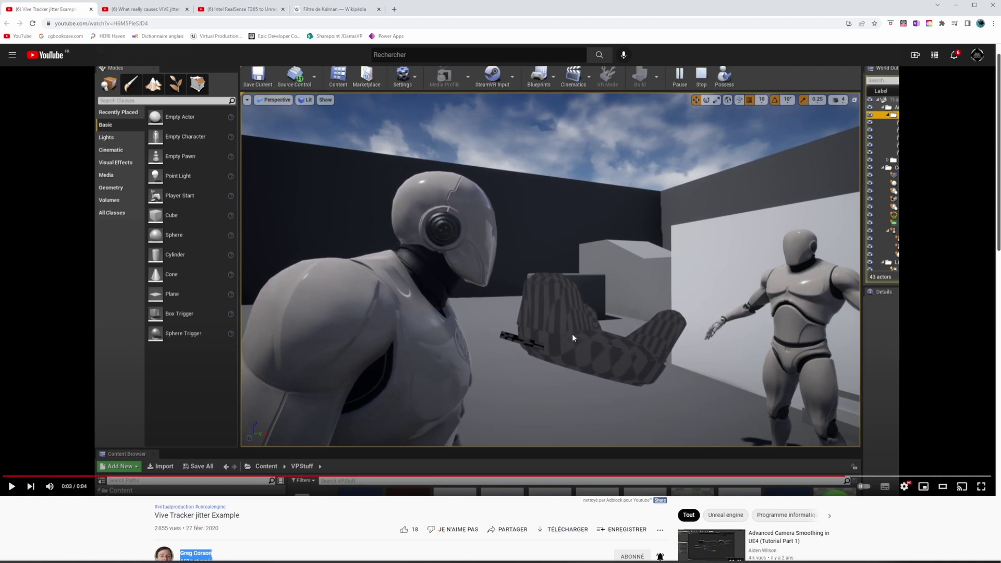
Switch to the short about what causes VIVE jitter in Unreal and play it
{"action": "left_click", "coordinate": [142, 9]}
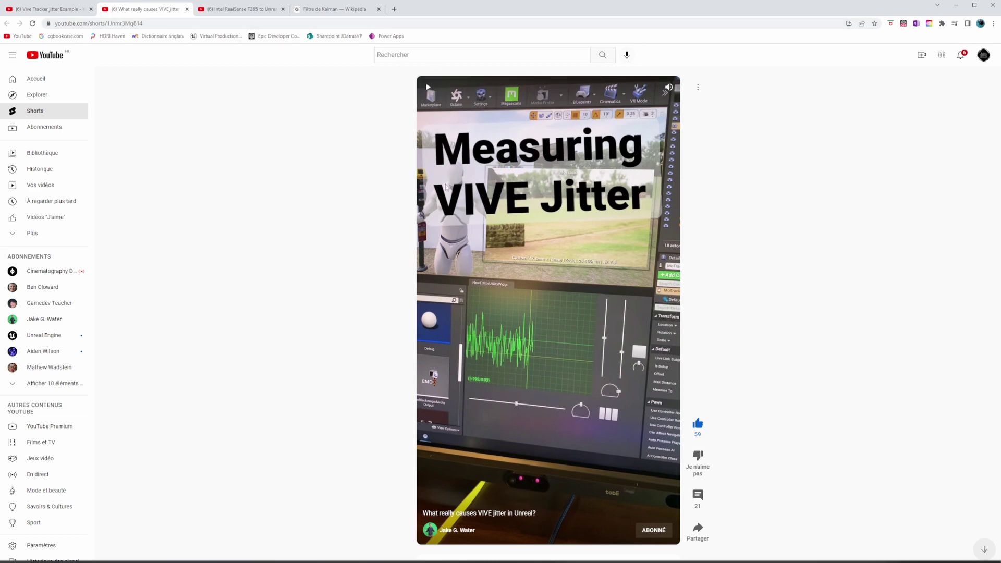
{"action": "left_click", "coordinate": [505, 249]}
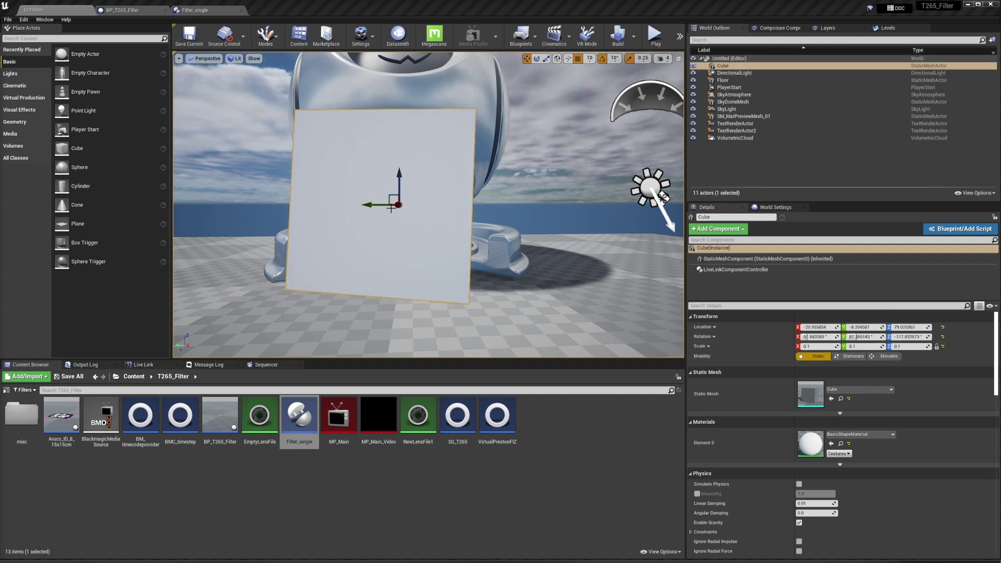
In Unreal Editor, inspect the cube's LiveLinkComponentController settings, its jittering transform and the viewport camera speed
{"action": "left_click", "coordinate": [728, 271]}
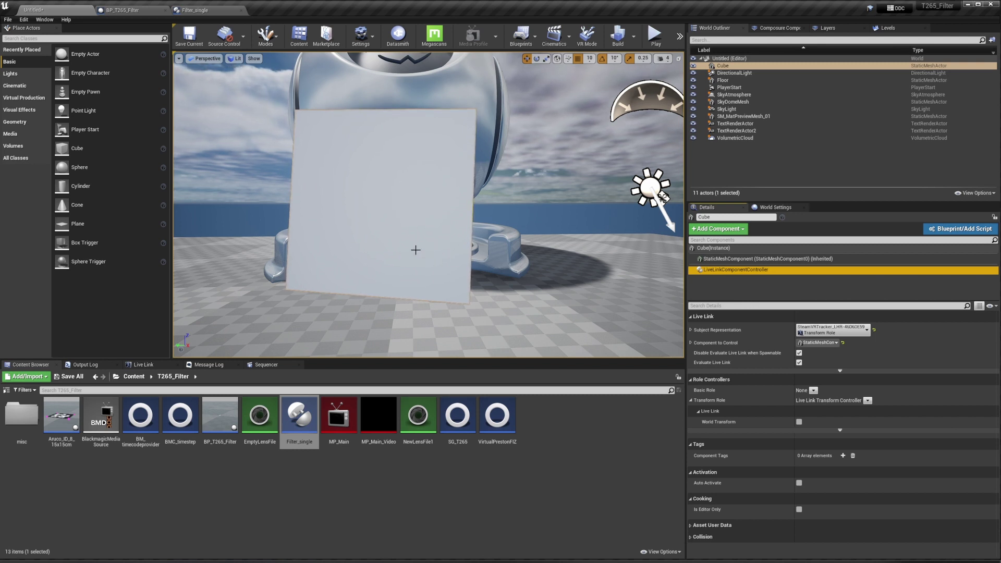
{"action": "left_click", "coordinate": [399, 234]}
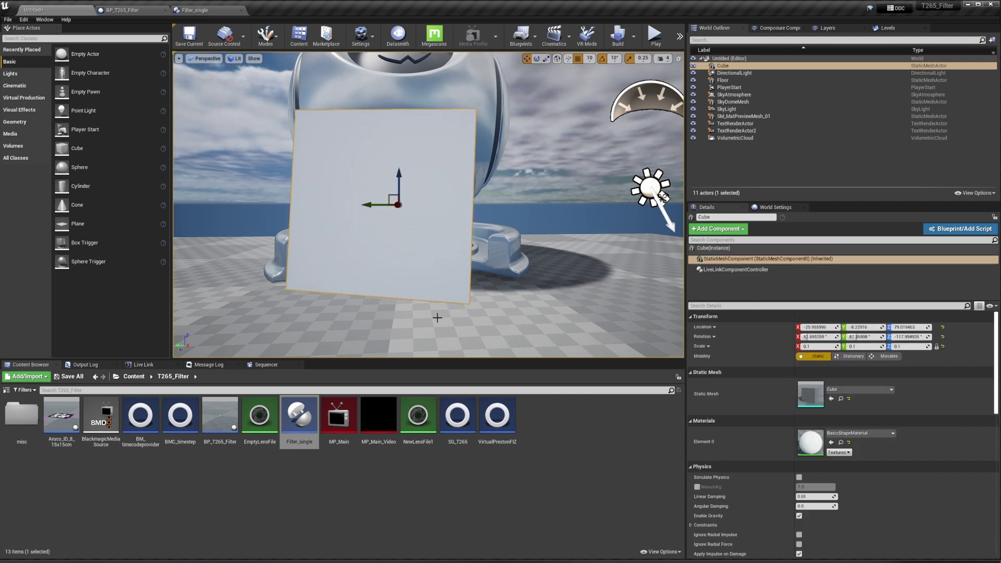
{"action": "left_click", "coordinate": [663, 58]}
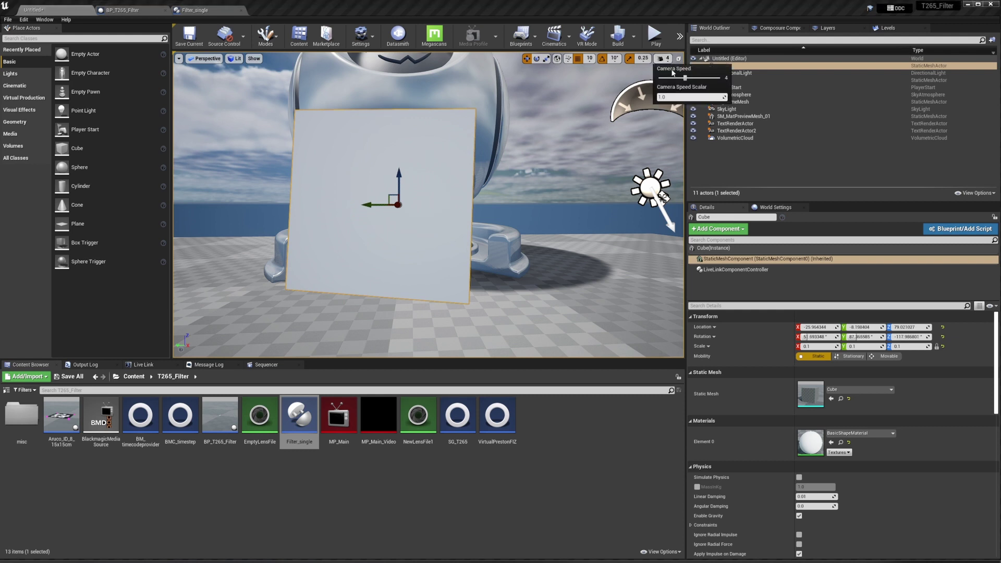
{"action": "left_click_drag", "start_coordinate": [456, 326], "coordinate": [458, 304]}
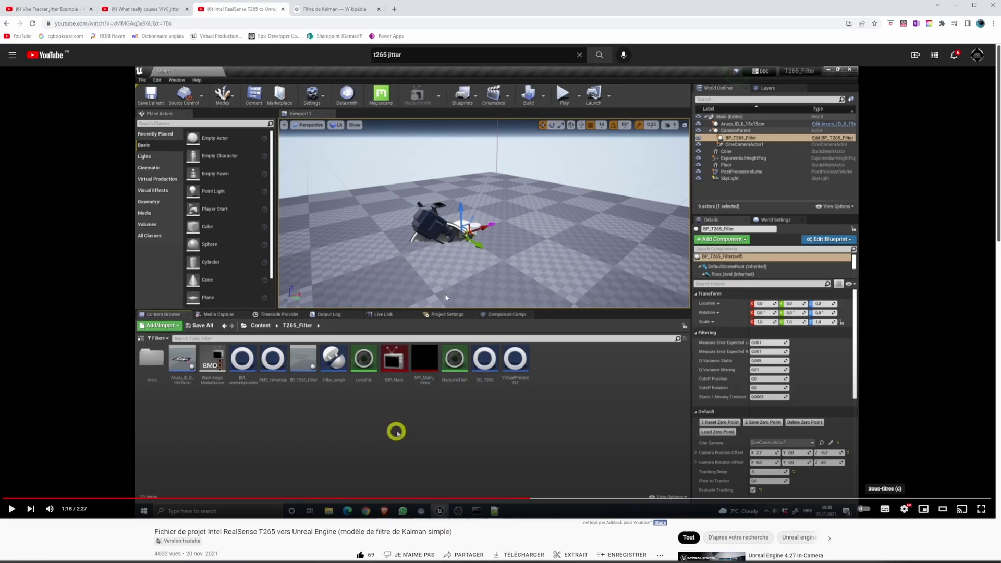
Highlight the T265 video's author and the term "filtre de Kalman" in its title, plus the heading of the Filtre de Kalman Wikipedia article
{"action": "scroll", "coordinate": [178, 476], "scroll_direction": "down", "scroll_amount": 1}
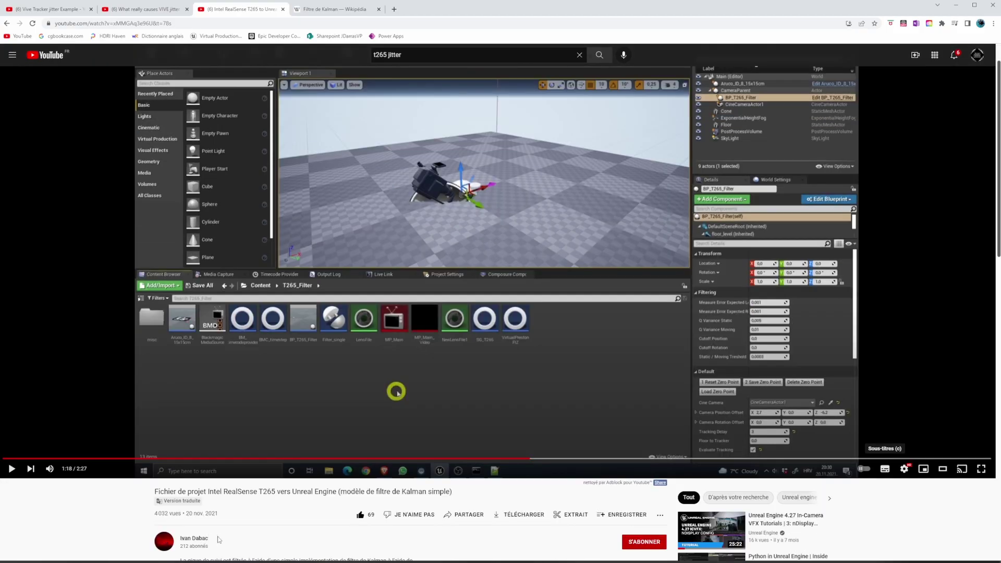
{"action": "left_click_drag", "start_coordinate": [218, 539], "coordinate": [186, 539]}
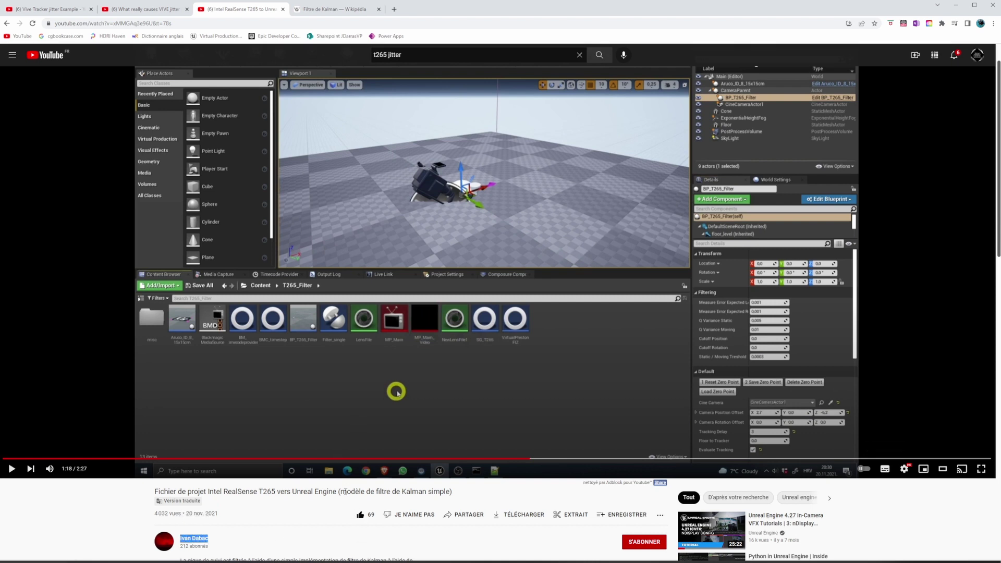
{"action": "left_click_drag", "start_coordinate": [377, 491], "coordinate": [427, 492]}
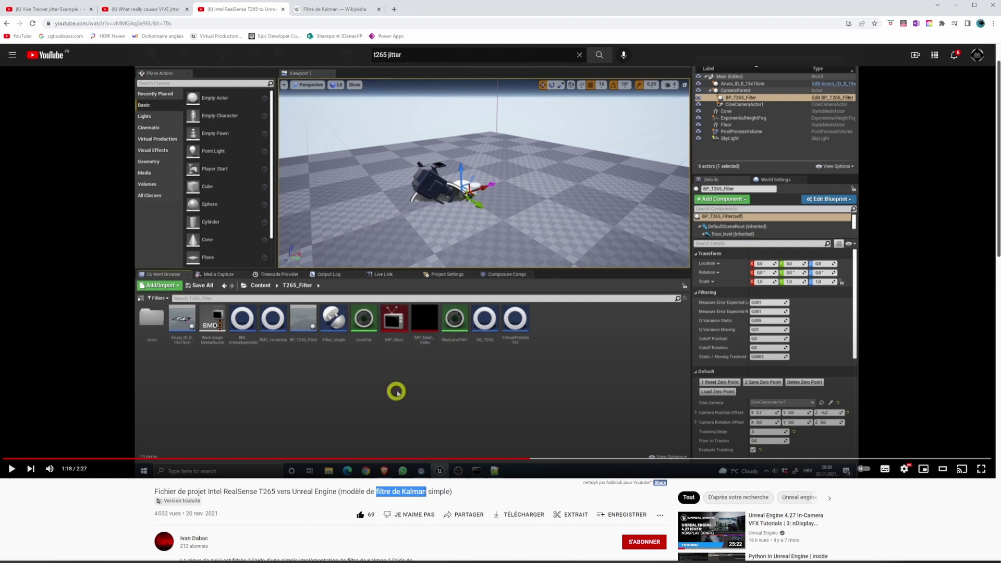
{"action": "scroll", "coordinate": [326, 388], "scroll_direction": "up", "scroll_amount": 1}
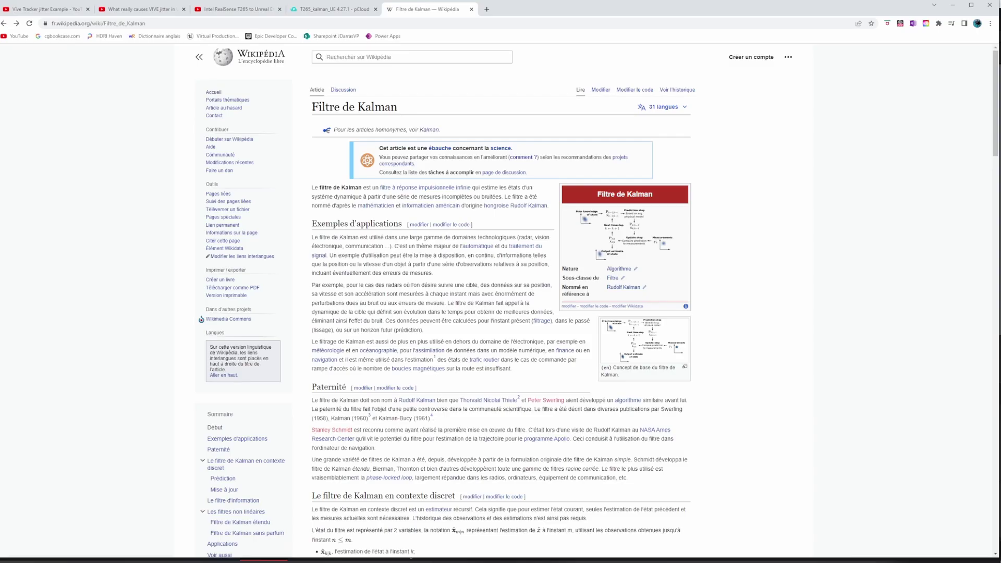
{"action": "left_click_drag", "start_coordinate": [312, 107], "coordinate": [402, 110]}
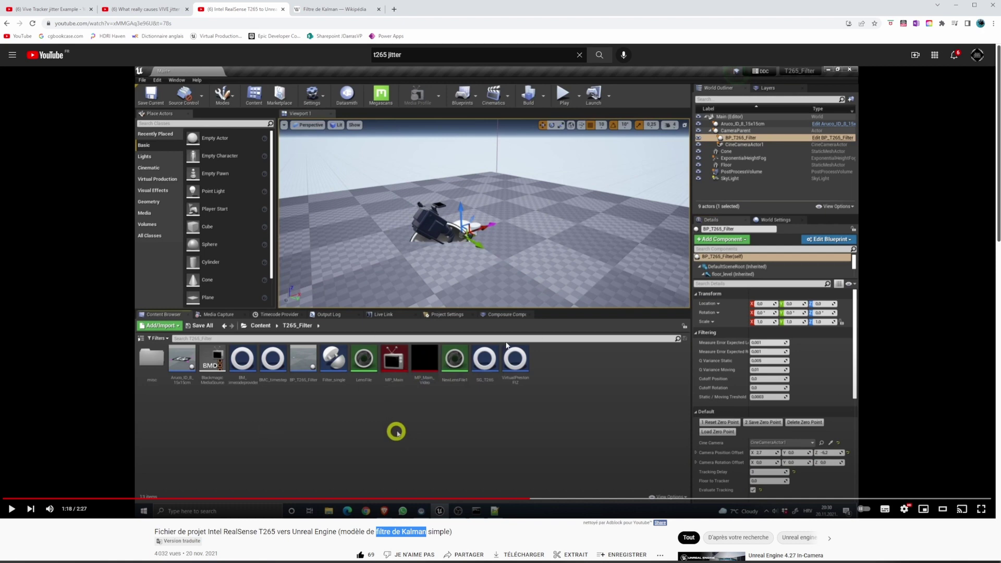
Expand the T265 video's description and open the 4.27.1 Unreal Engine project file link in a new tab
{"action": "scroll", "coordinate": [483, 353], "scroll_direction": "down", "scroll_amount": 1}
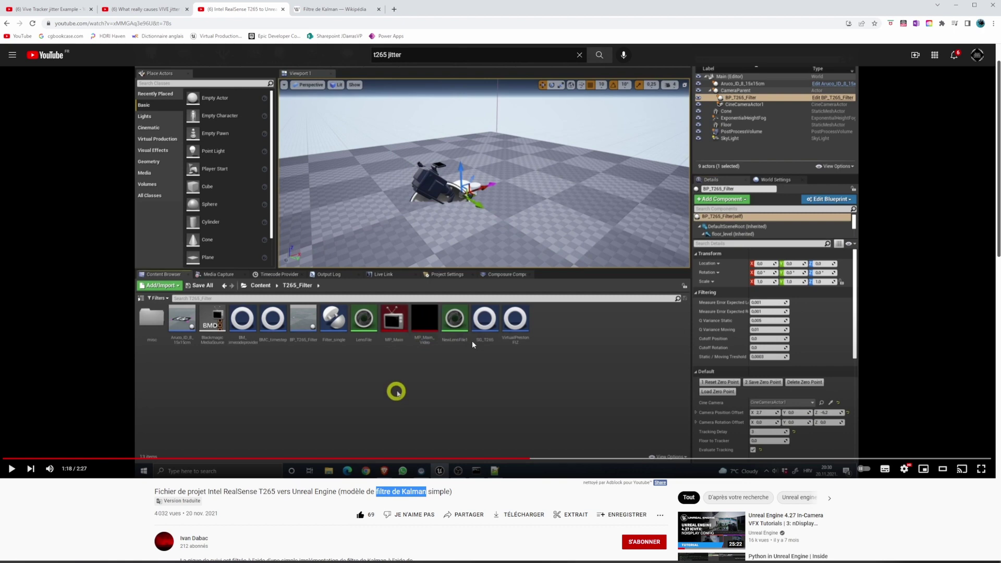
{"action": "scroll", "coordinate": [473, 344], "scroll_direction": "down", "scroll_amount": 1}
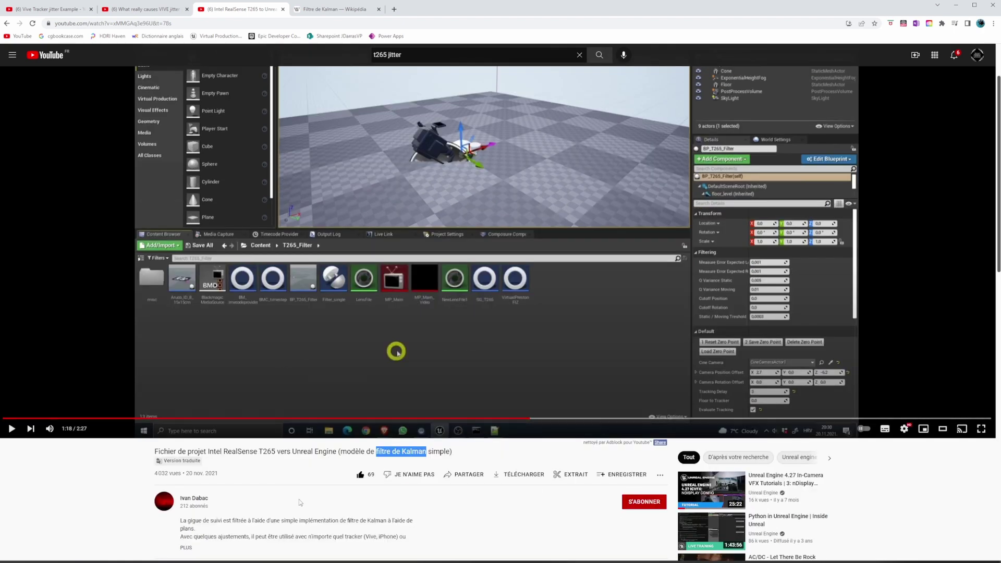
{"action": "scroll", "coordinate": [241, 478], "scroll_direction": "down", "scroll_amount": 1}
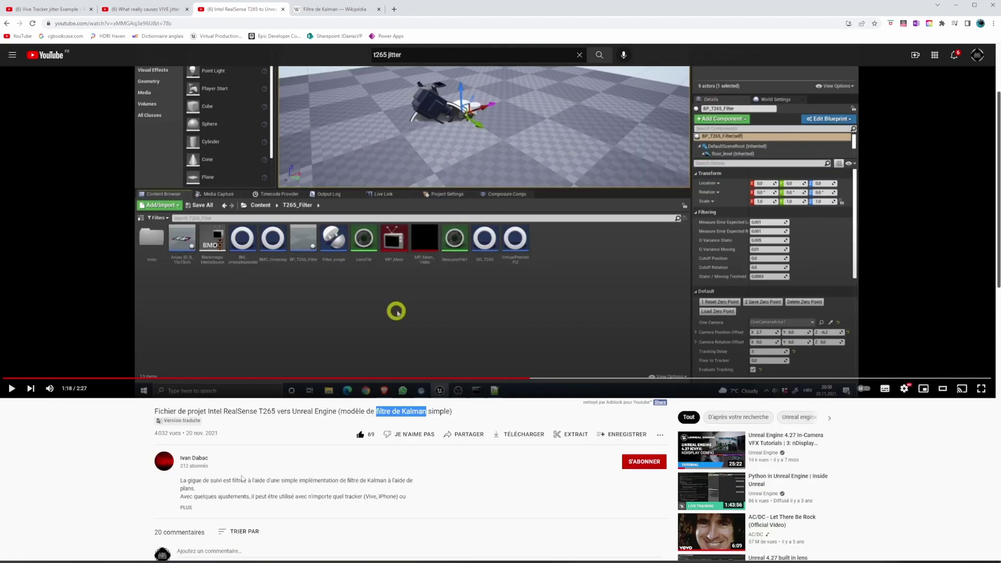
{"action": "left_click", "coordinate": [186, 507]}
{"action": "scroll", "coordinate": [531, 392], "scroll_direction": "down", "scroll_amount": 1}
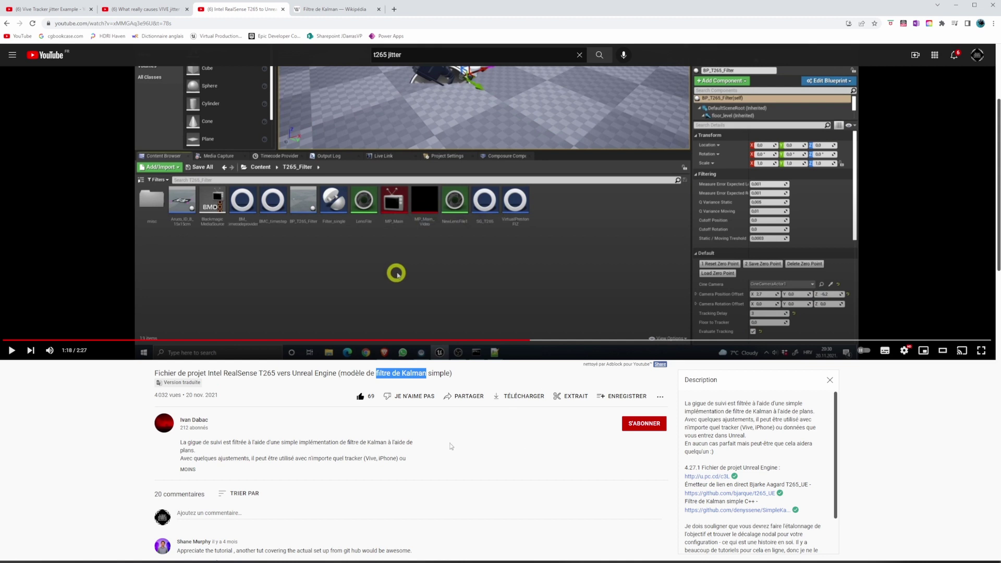
{"action": "right_click", "coordinate": [705, 479]}
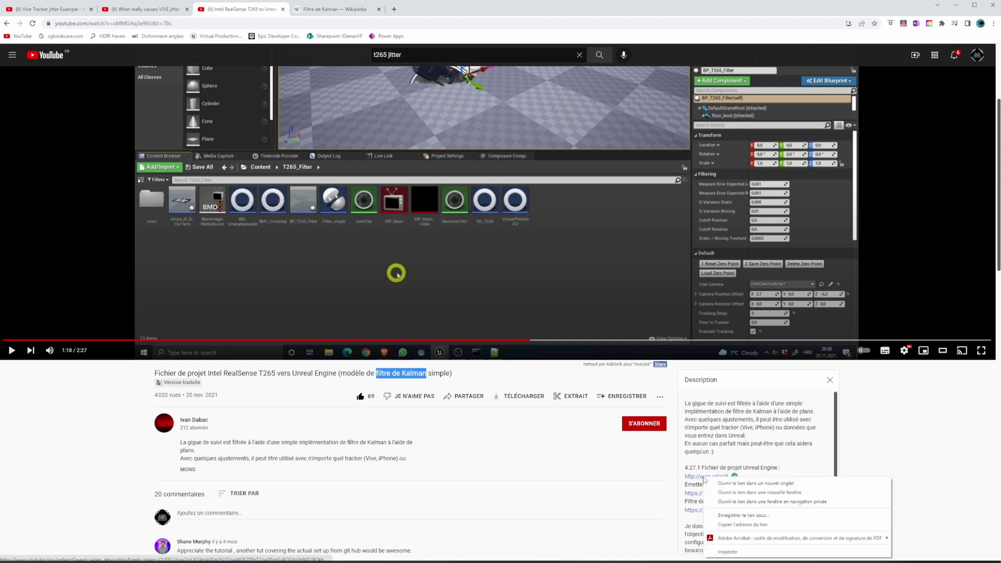
{"action": "left_click", "coordinate": [740, 485]}
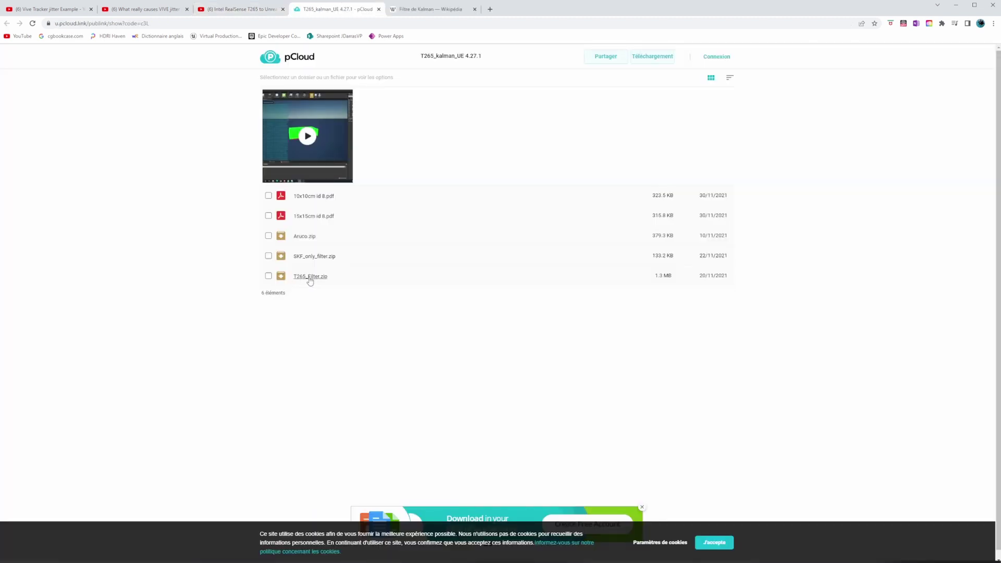
Extract Content, Config and T265_Filter.uproject from the downloaded T265_Filter.zip into the KalmanFilter project folder
{"action": "left_click", "coordinate": [135, 562]}
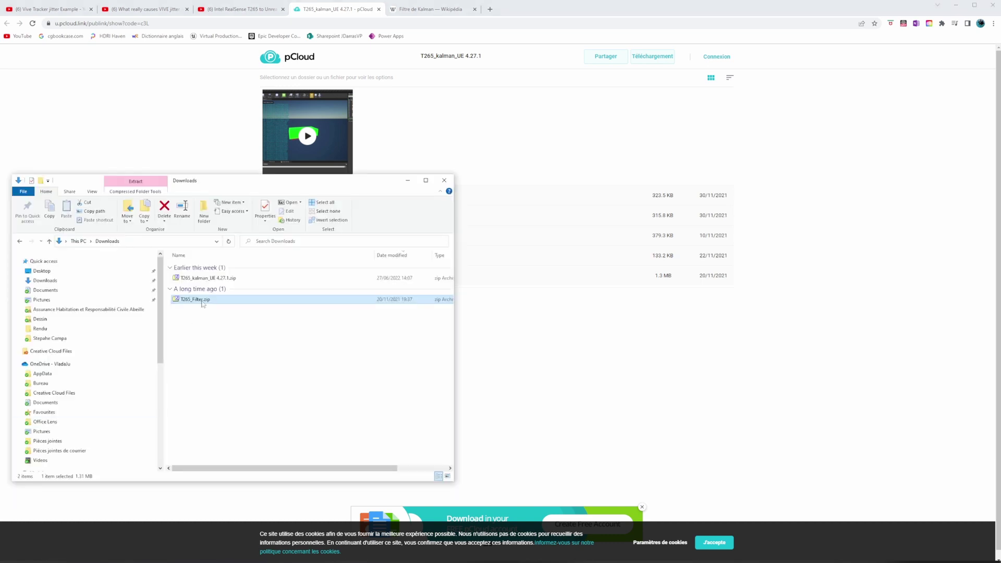
{"action": "key", "text": "alt+Tab"}
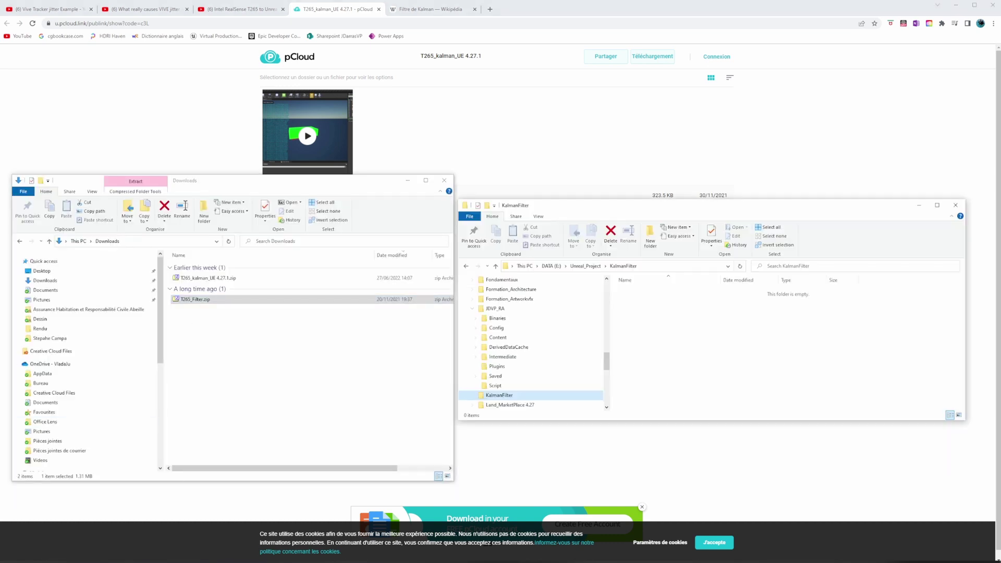
{"action": "double_click", "coordinate": [190, 300]}
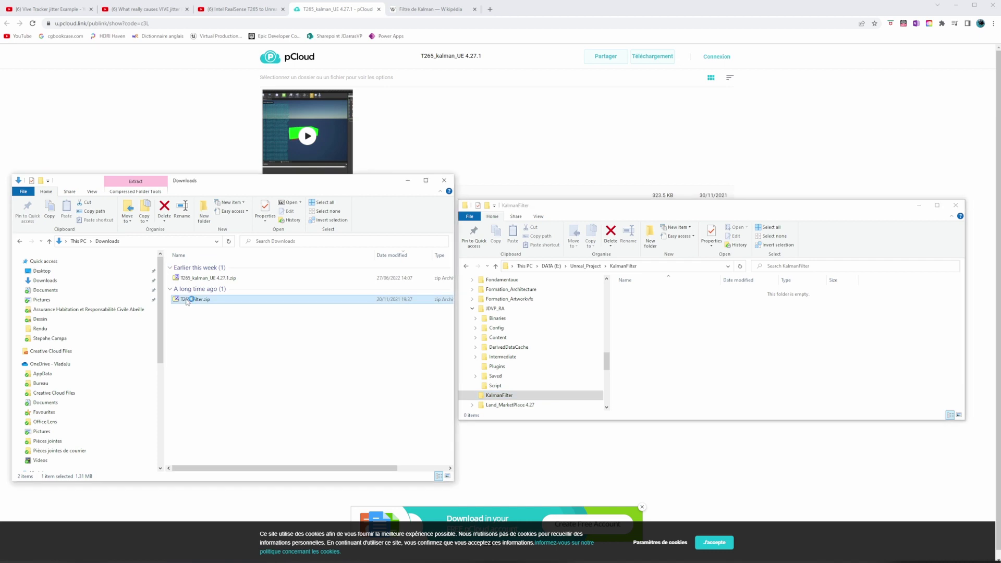
{"action": "left_click_drag", "start_coordinate": [149, 254], "coordinate": [102, 204]}
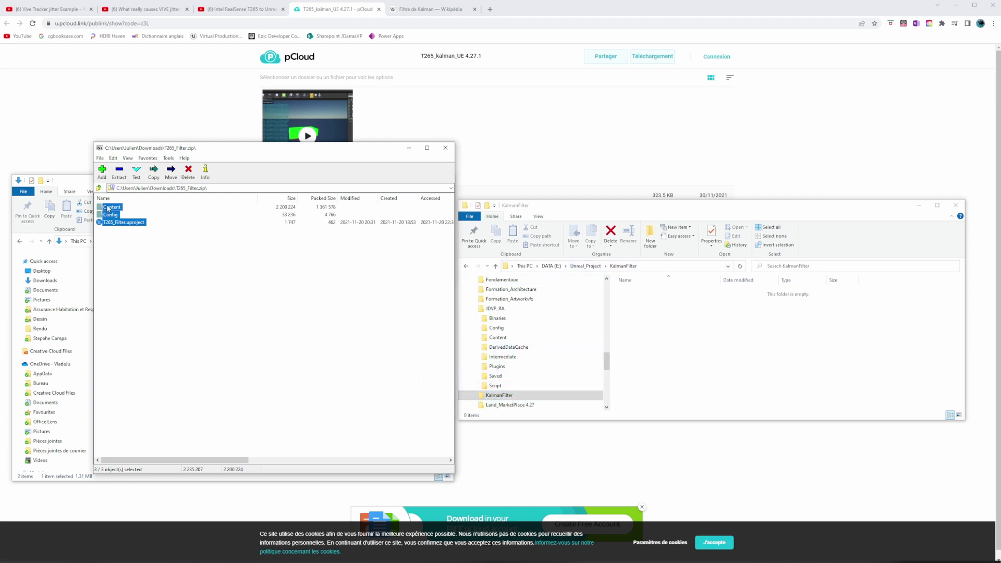
{"action": "left_click_drag", "start_coordinate": [108, 208], "coordinate": [667, 336]}
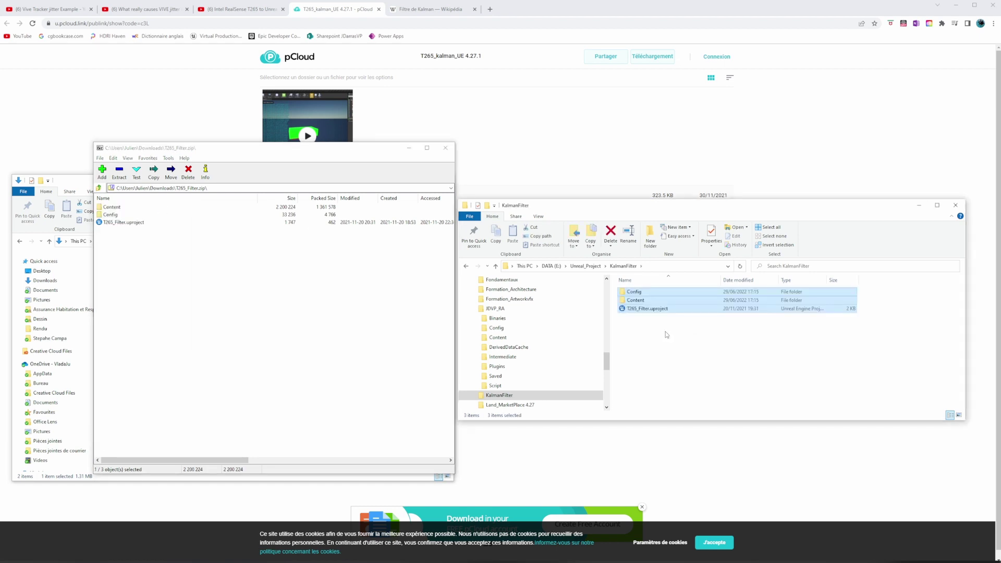
{"action": "left_click", "coordinate": [666, 373]}
Open T265_Filter.uproject from the KalmanFilter folder, agreeing to disable the missing JSONLiveLink plugin
{"action": "double_click", "coordinate": [643, 309]}
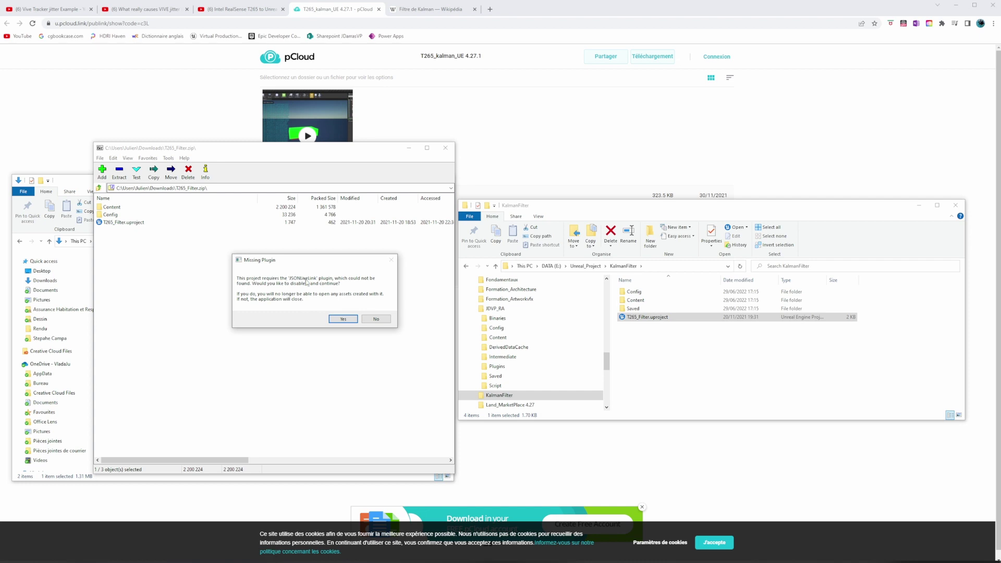
{"action": "left_click", "coordinate": [342, 319]}
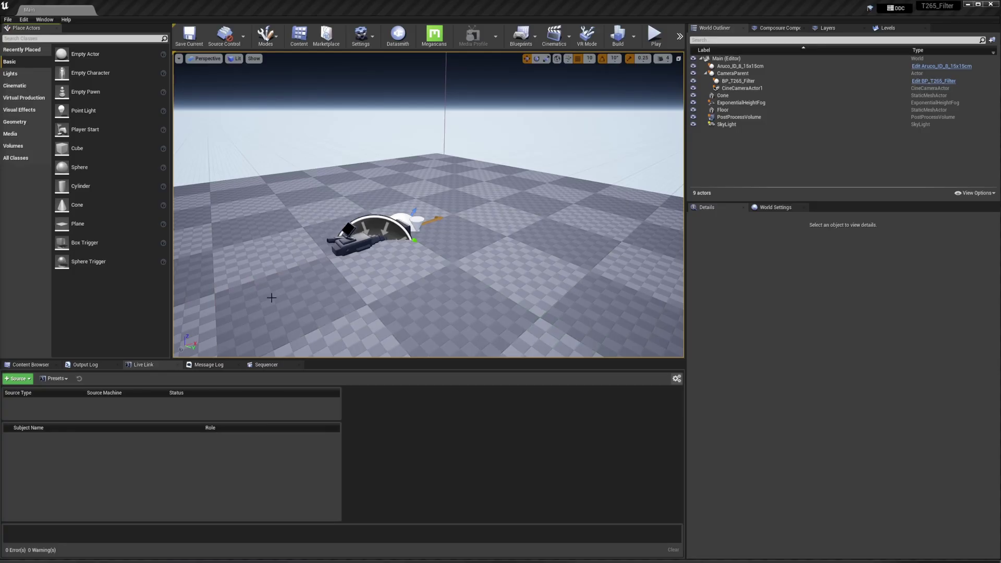
Add a LiveLinkXR source that tracks trackers only, and select its SteamVR tracker subject
{"action": "left_click", "coordinate": [17, 378]}
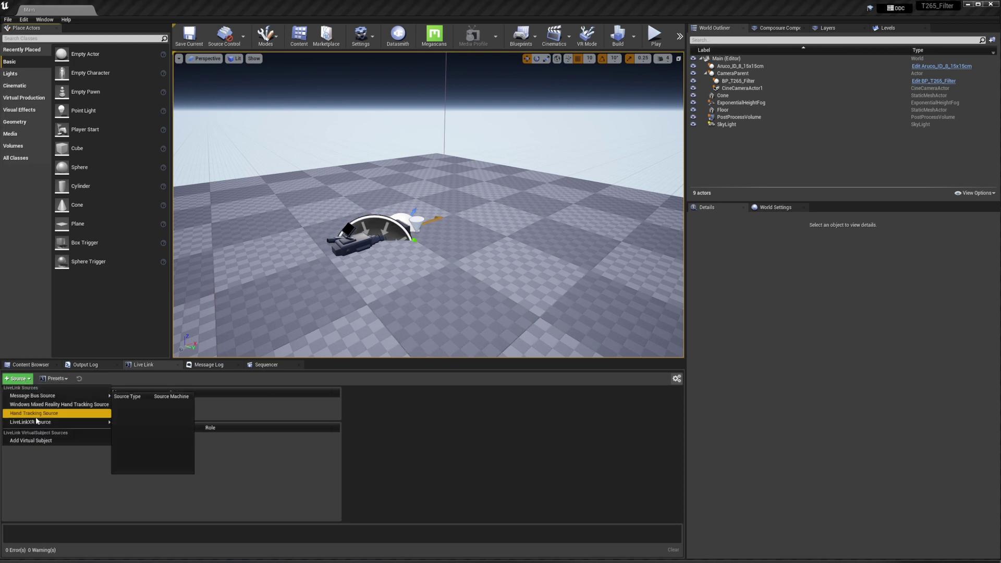
{"action": "mouse_move", "coordinate": [78, 423]}
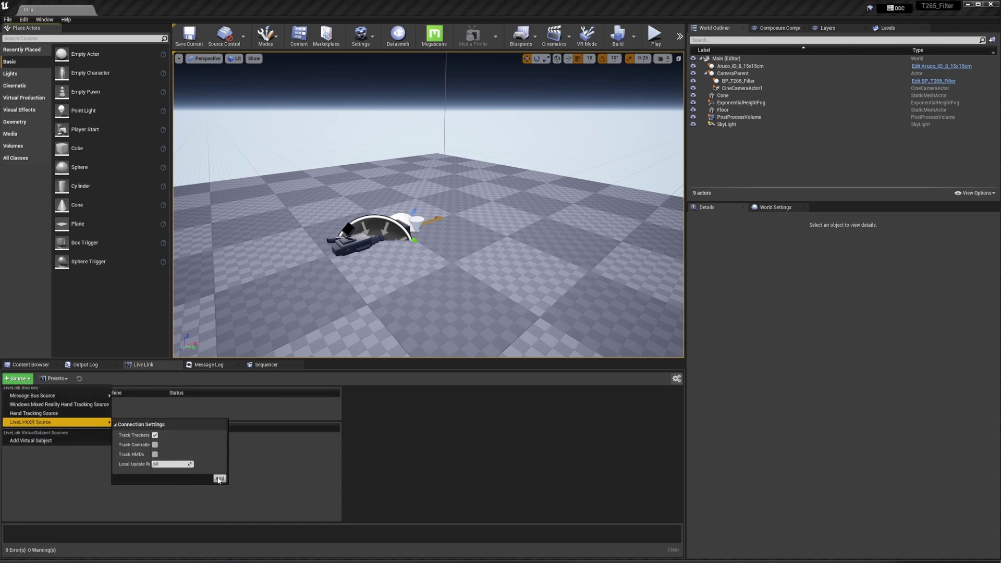
{"action": "left_click", "coordinate": [220, 478]}
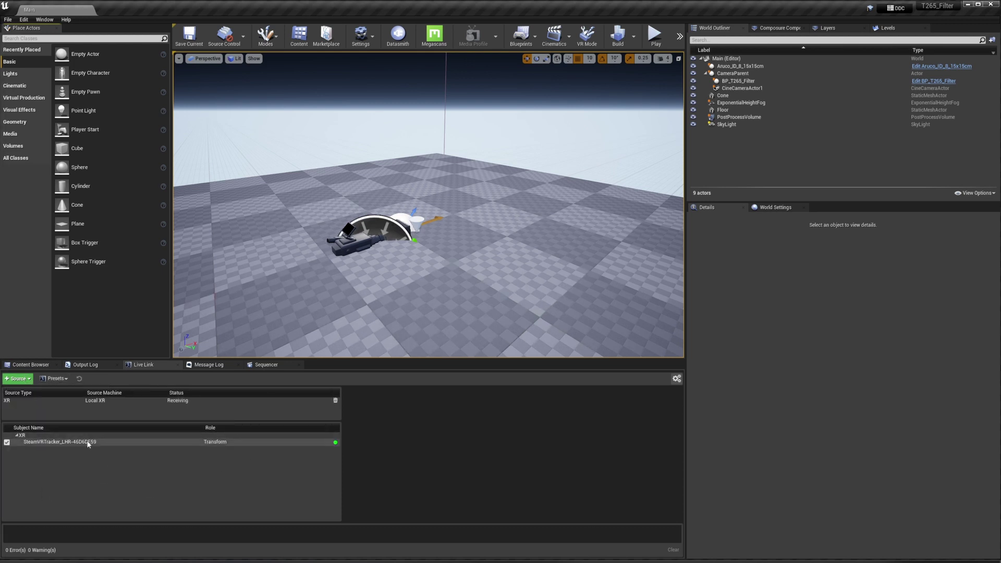
{"action": "left_click", "coordinate": [68, 442]}
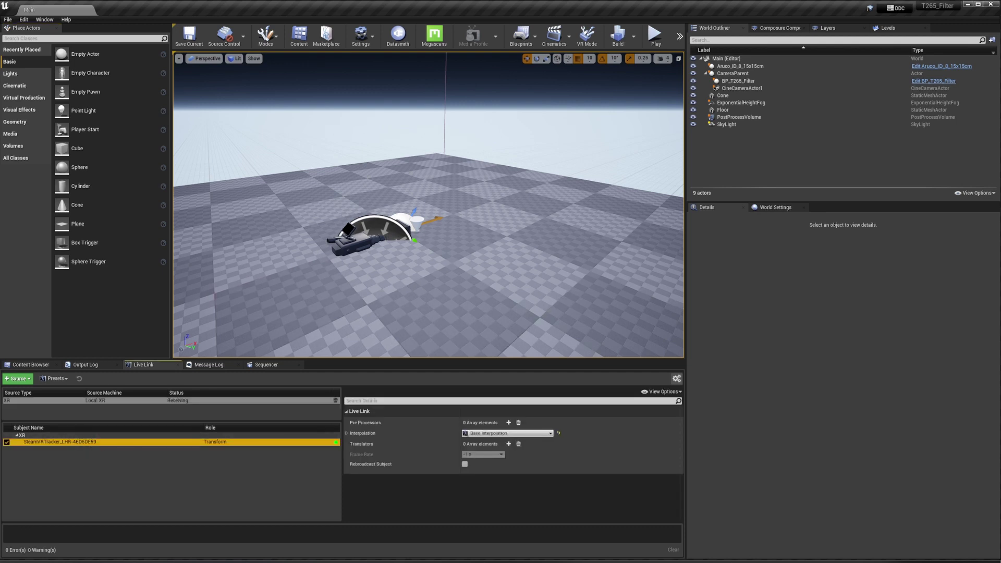
{"action": "left_click", "coordinate": [18, 378]}
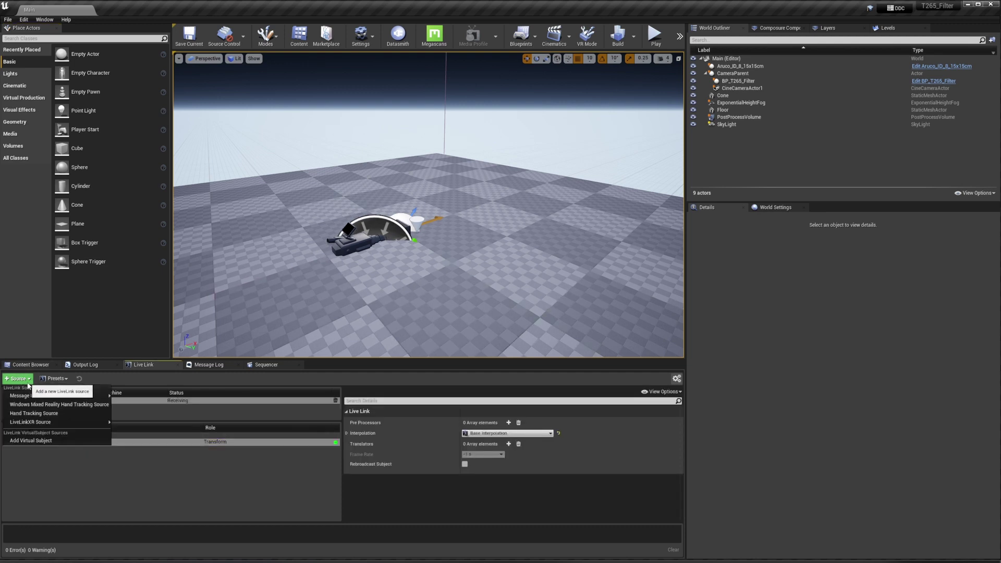
{"action": "left_click", "coordinate": [23, 441]}
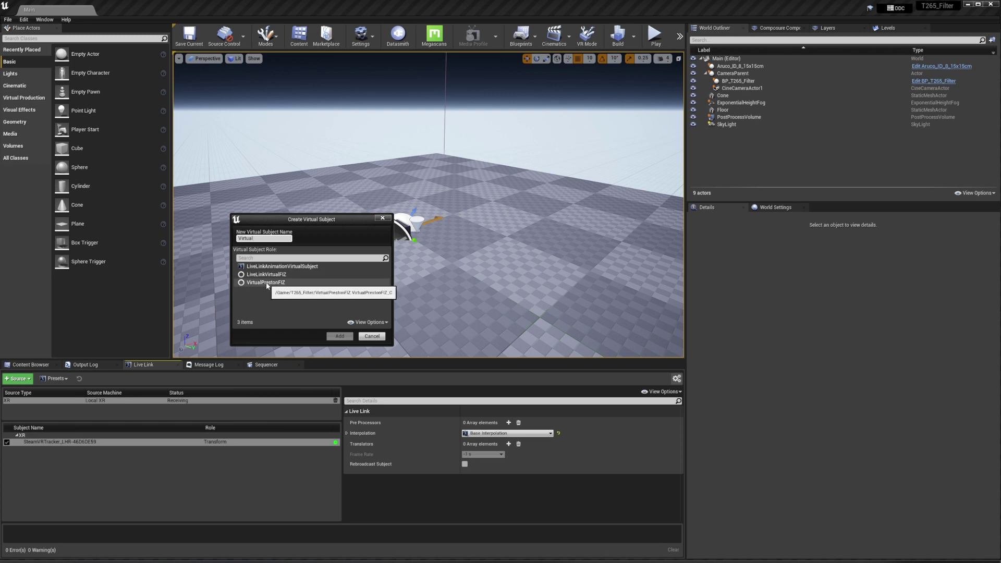
{"action": "left_click", "coordinate": [372, 336]}
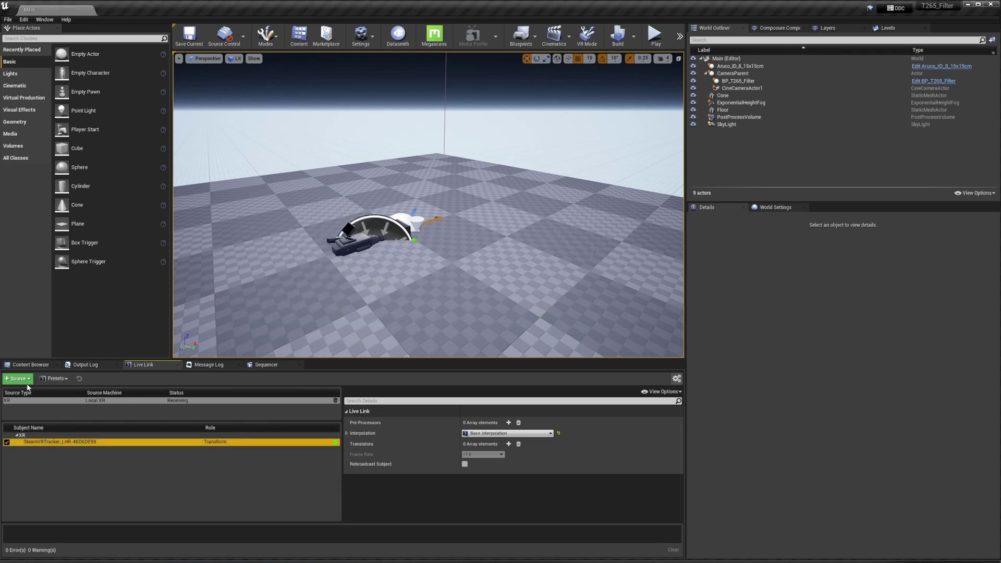
Locate the VirtualPrestonFIZ asset in the project's T265_Filter content folder
{"action": "left_click", "coordinate": [30, 364]}
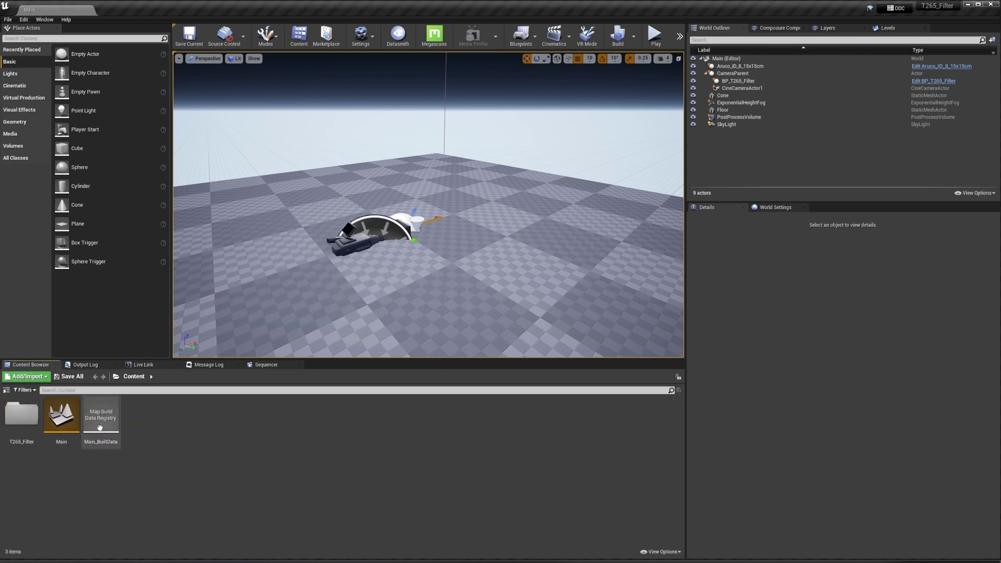
{"action": "double_click", "coordinate": [22, 415]}
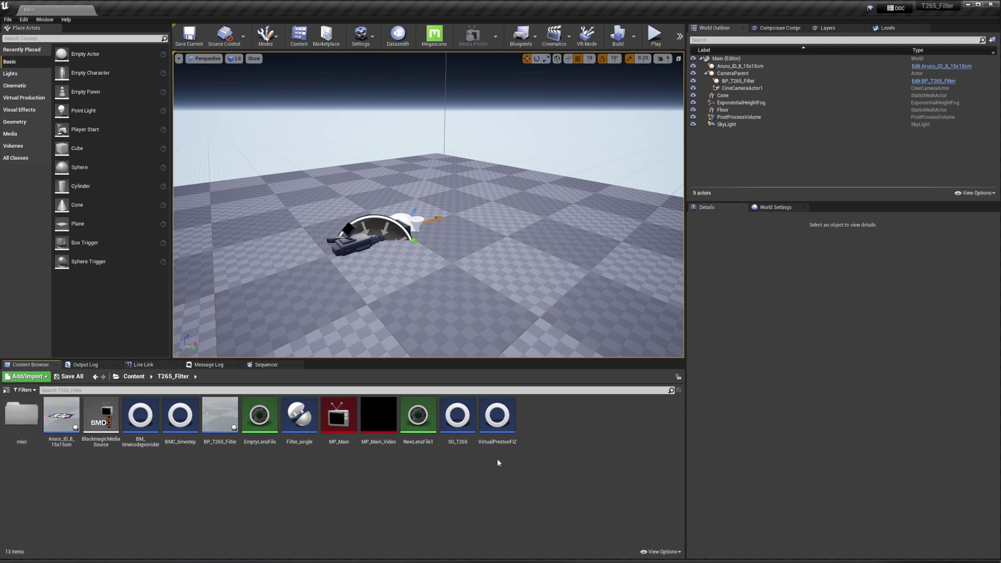
{"action": "left_click", "coordinate": [506, 443]}
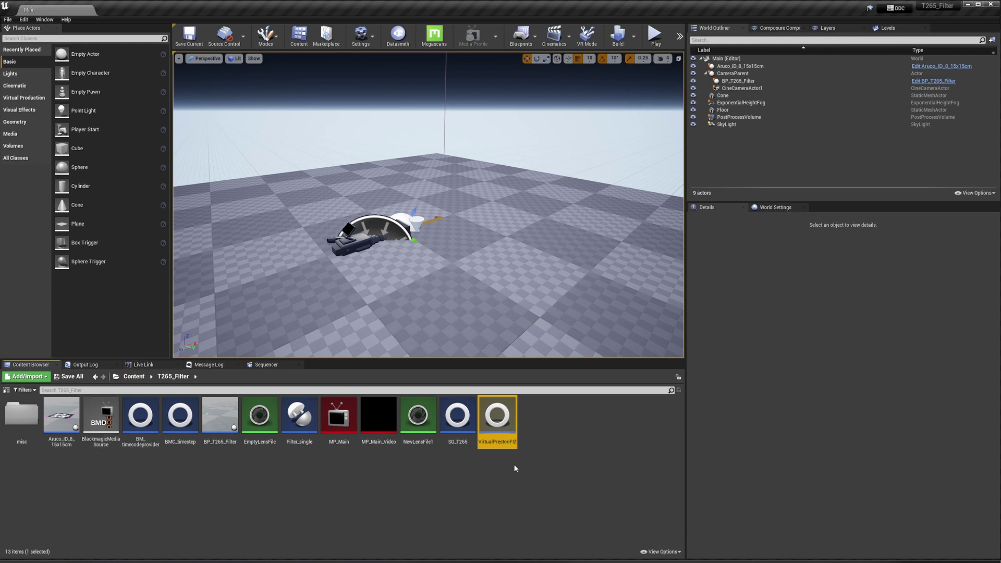
Add a Live Link virtual subject named Virtual that uses the VirtualPrestonFIZ role
{"action": "left_click", "coordinate": [159, 365]}
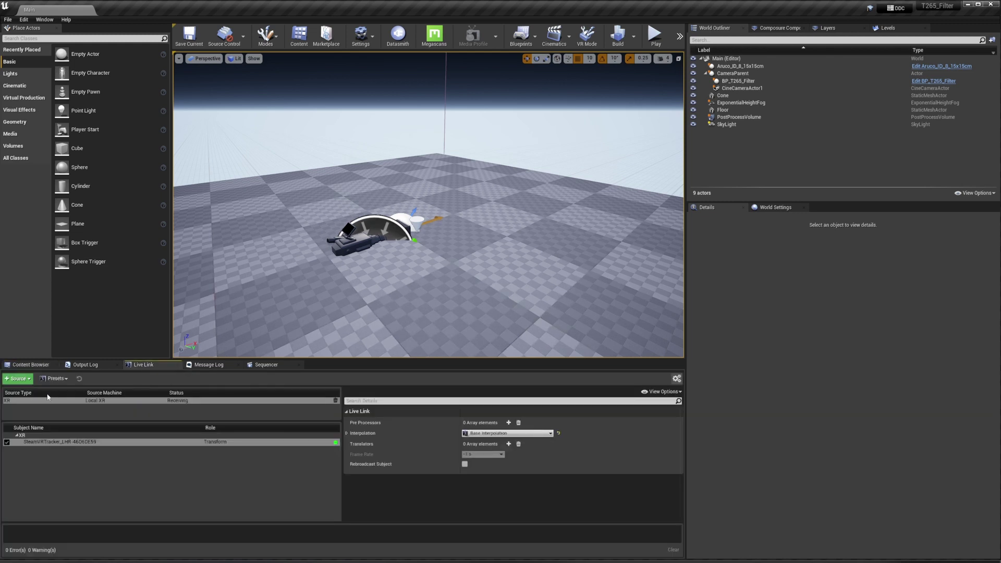
{"action": "left_click", "coordinate": [17, 379]}
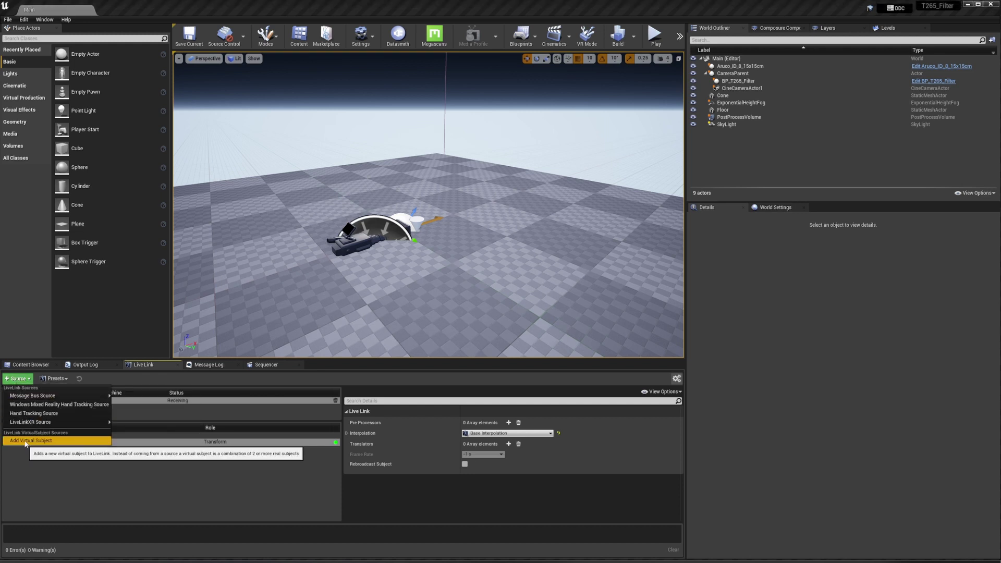
{"action": "left_click", "coordinate": [27, 440]}
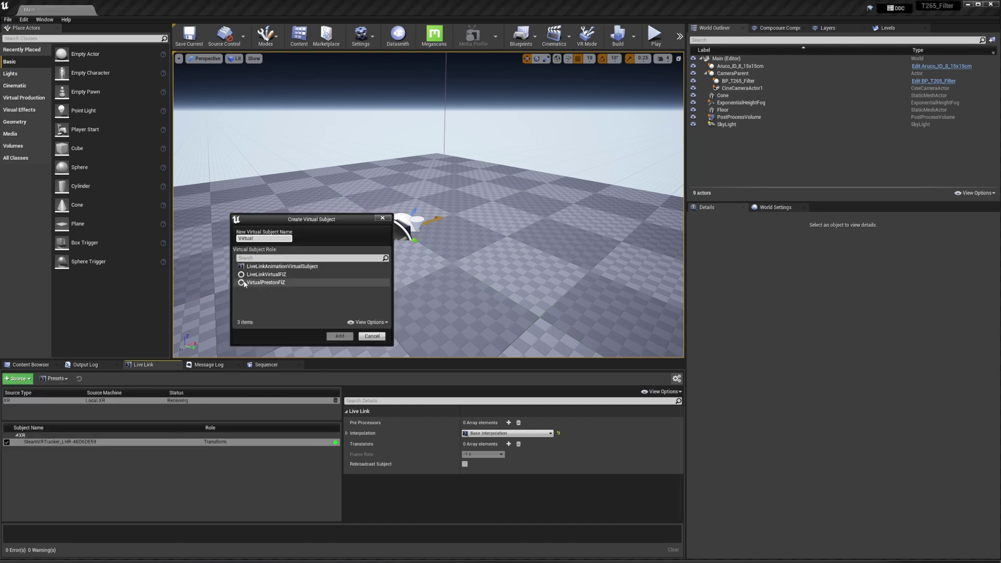
{"action": "left_click", "coordinate": [271, 283]}
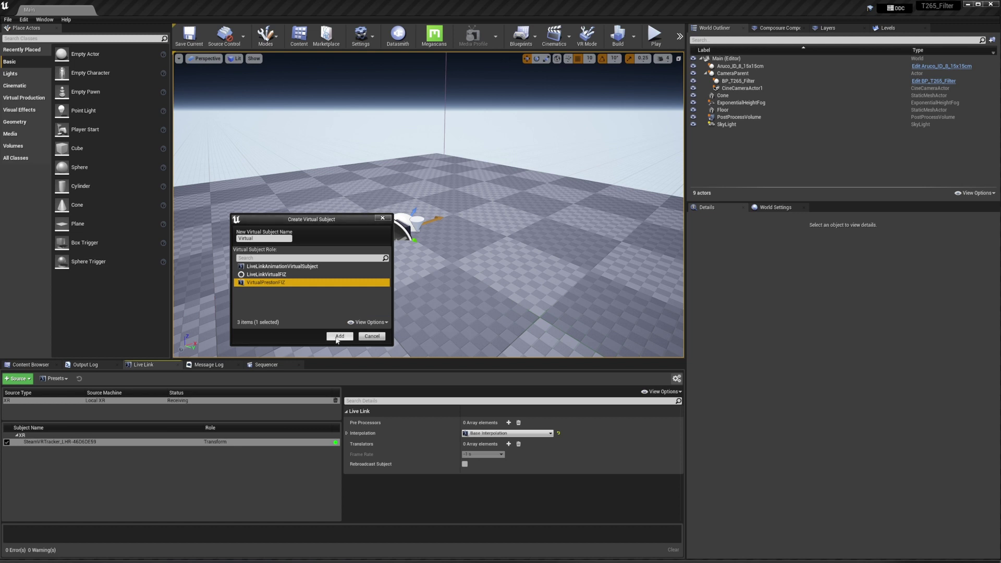
{"action": "left_click", "coordinate": [338, 336]}
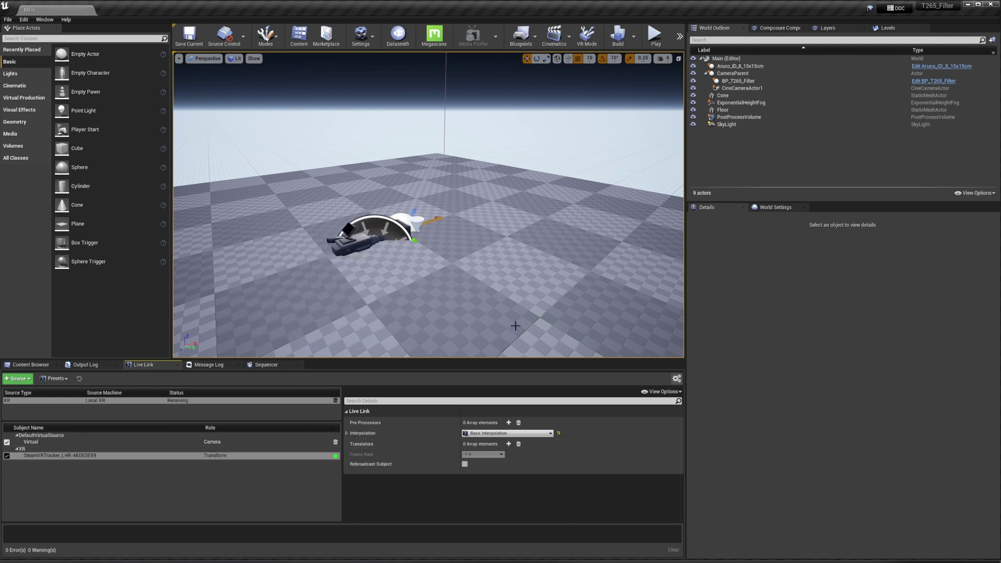
Delete the Aruco_ID_8_15x15cm marker and the Cone from the level
{"action": "left_click", "coordinate": [743, 81]}
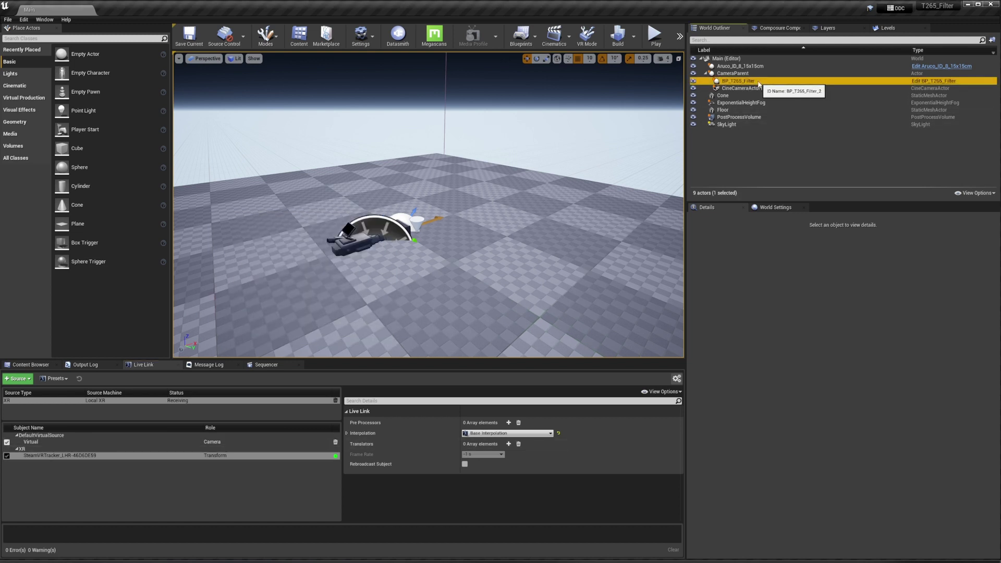
{"action": "left_click", "coordinate": [740, 66]}
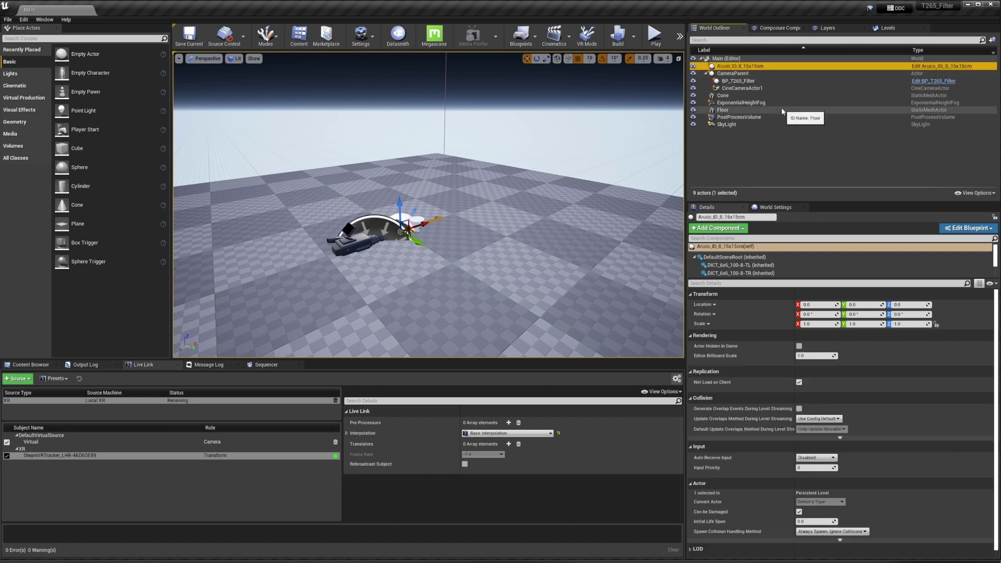
{"action": "key", "text": "Delete"}
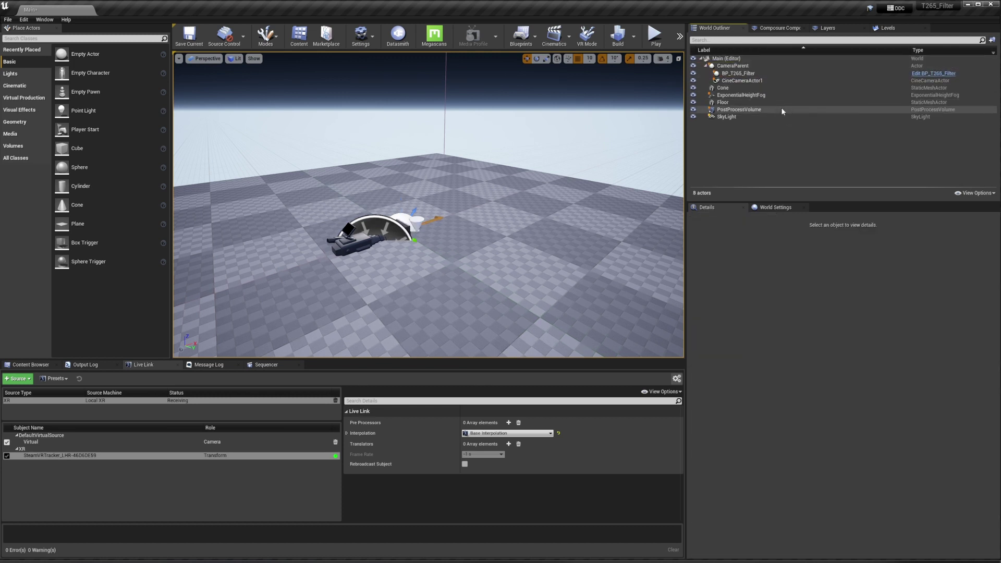
{"action": "left_click", "coordinate": [728, 88]}
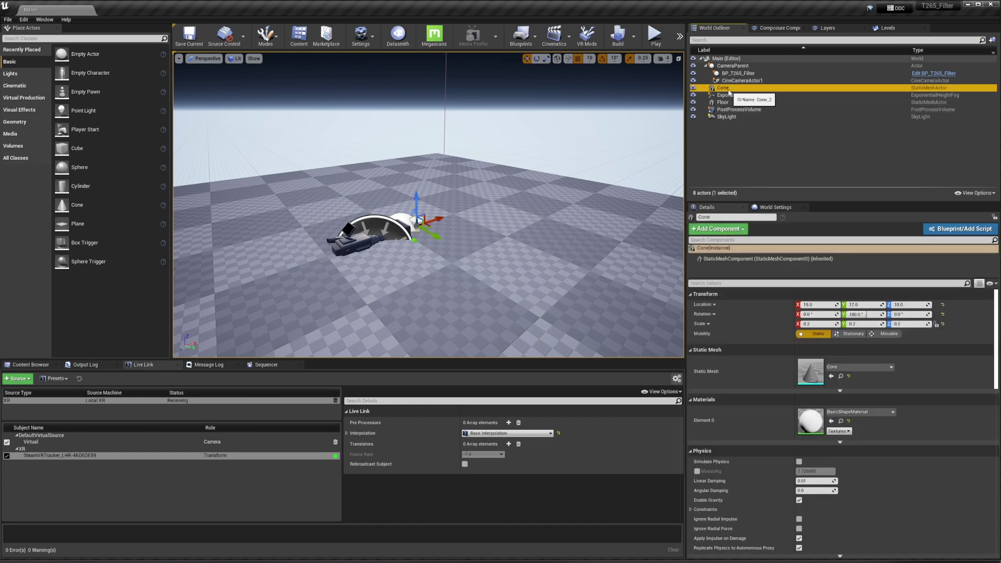
{"action": "key", "text": "Delete"}
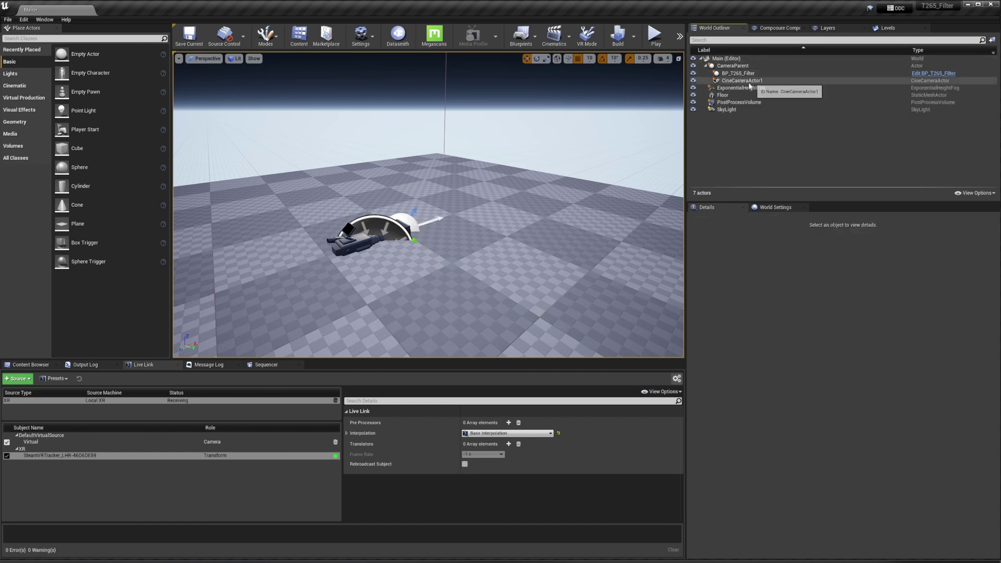
Select CineCameraActor1 and search the components that can be added to it for live link
{"action": "left_click", "coordinate": [740, 81]}
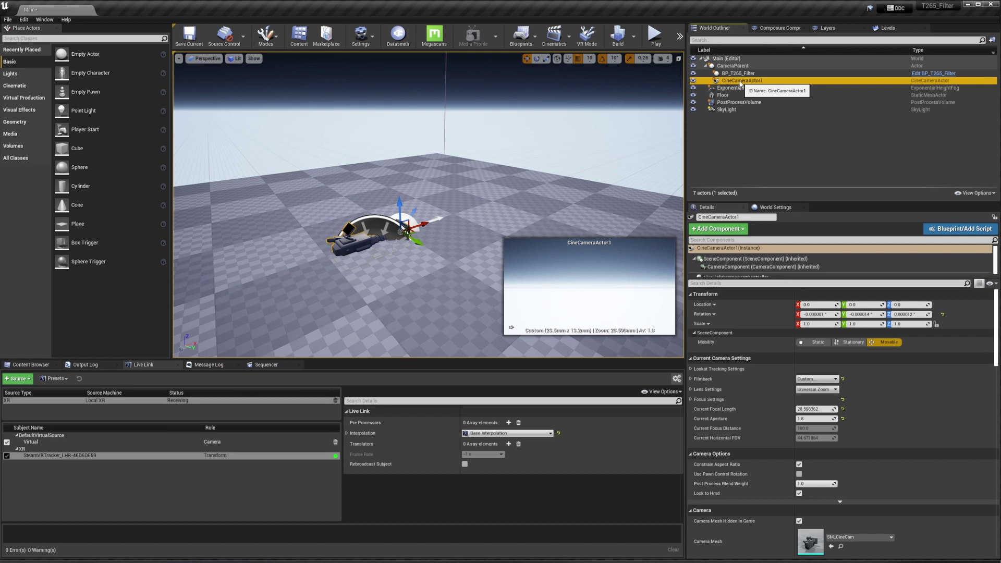
{"action": "left_click_drag", "start_coordinate": [754, 281], "coordinate": [754, 286]}
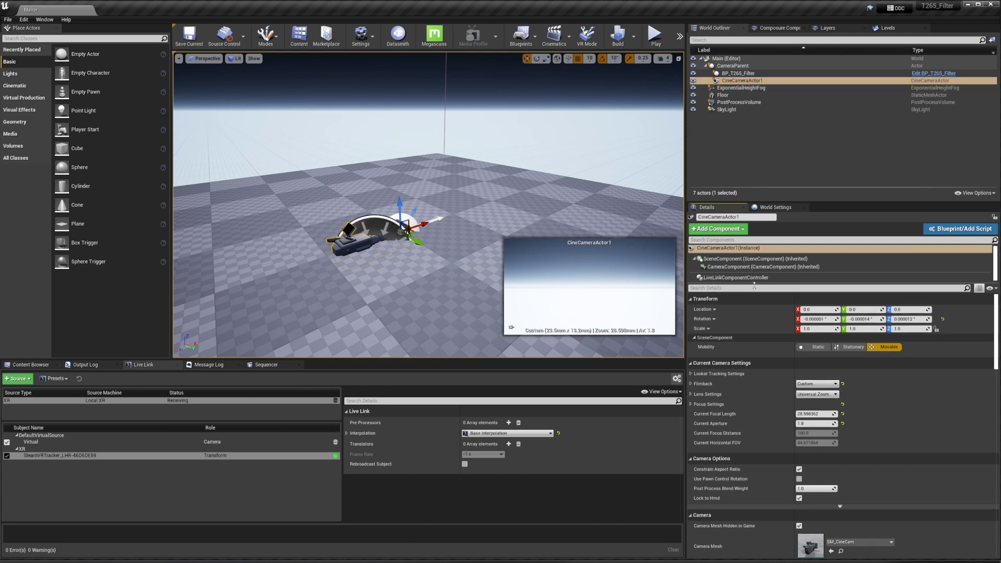
{"action": "left_click", "coordinate": [718, 229]}
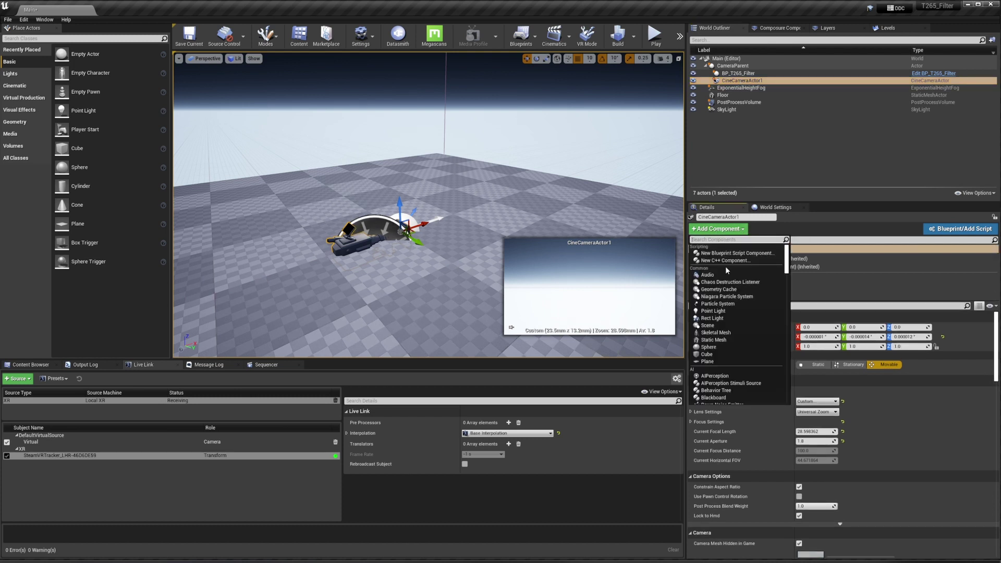
{"action": "type", "text": "live lin"}
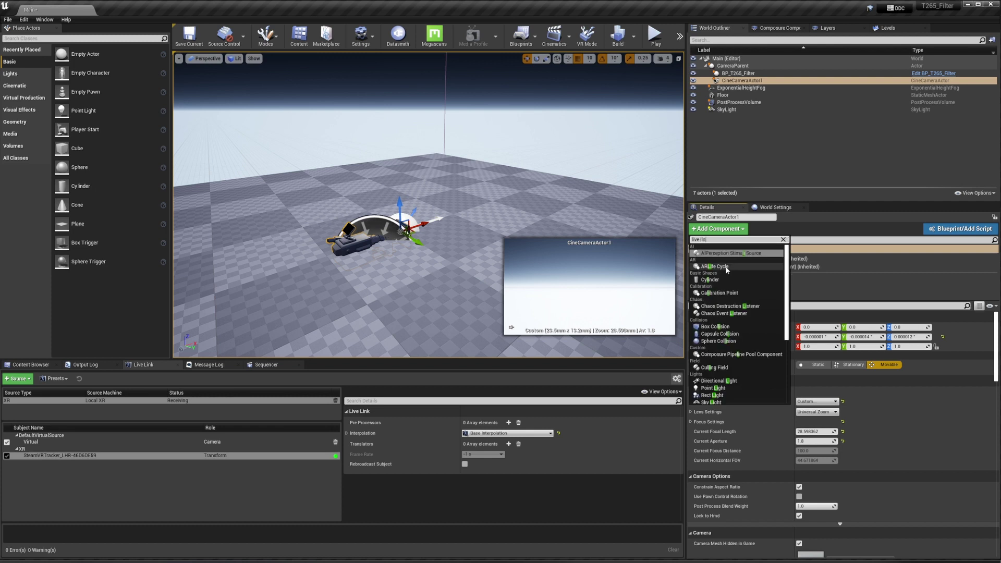
{"action": "type", "text": "k"}
{"action": "left_click", "coordinate": [735, 280]}
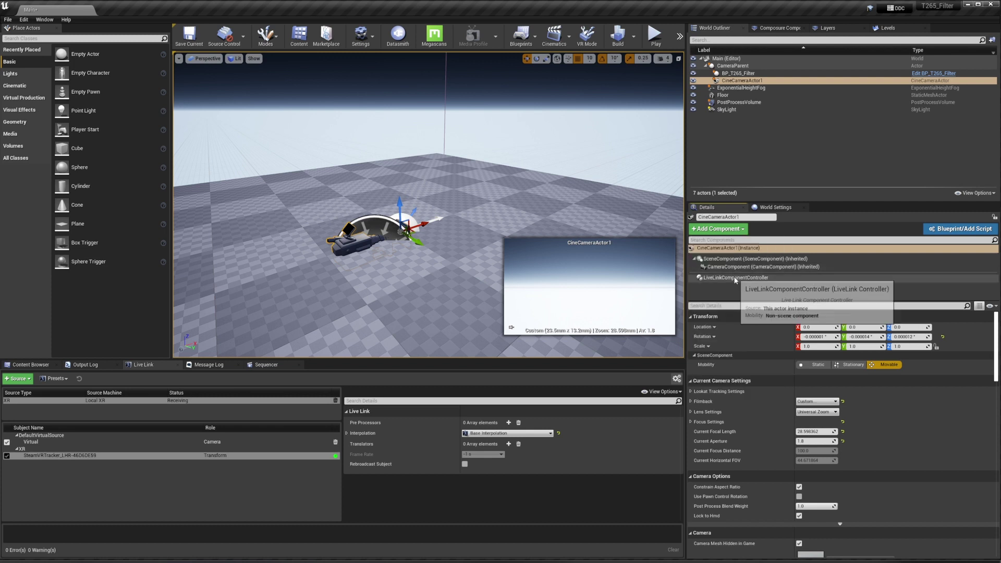
Set the subject representation of CineCameraActor1's LiveLinkComponentController to Virtual with the Camera Role
{"action": "left_click", "coordinate": [735, 279]}
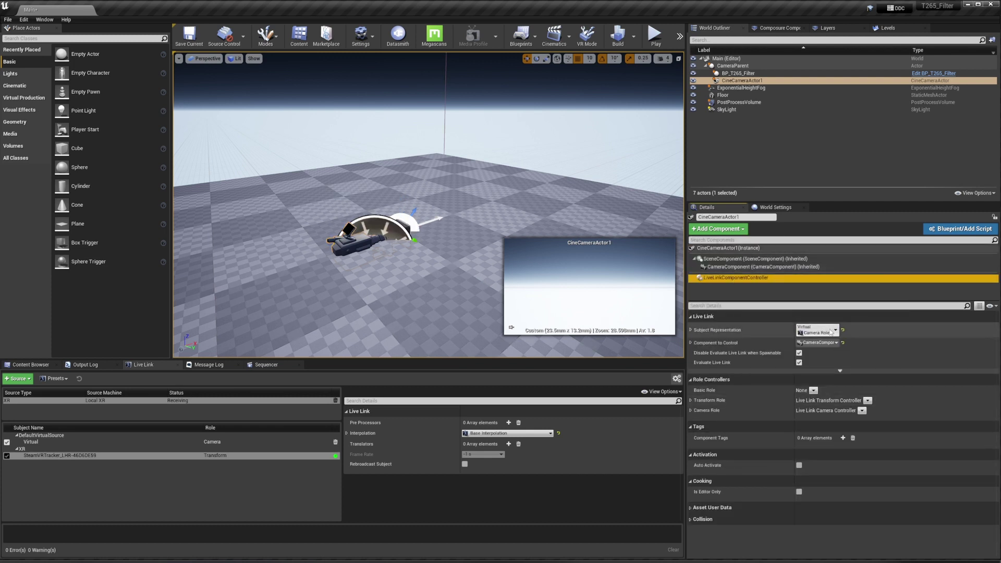
{"action": "left_click", "coordinate": [831, 331]}
{"action": "left_click", "coordinate": [818, 365]}
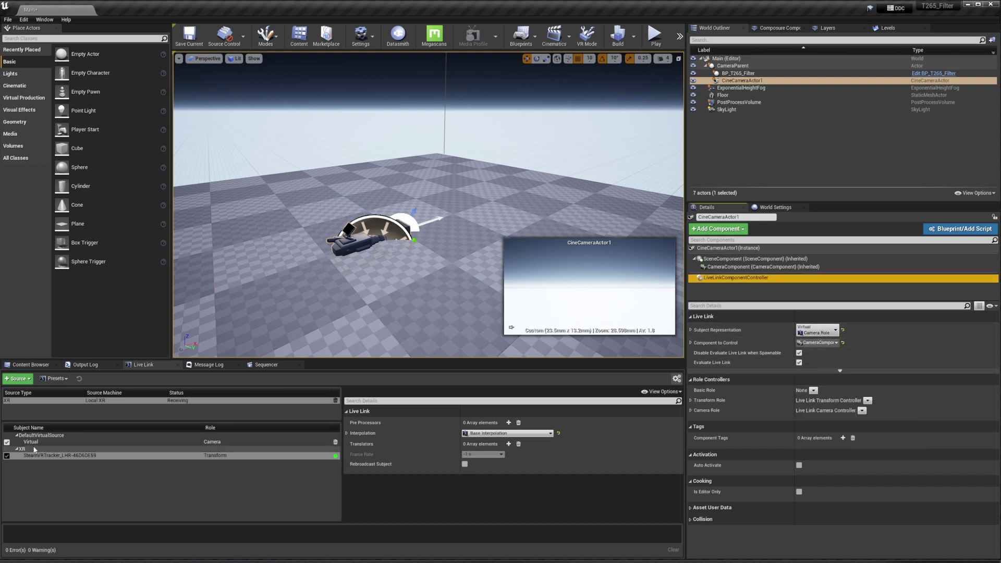
{"action": "left_click", "coordinate": [763, 384]}
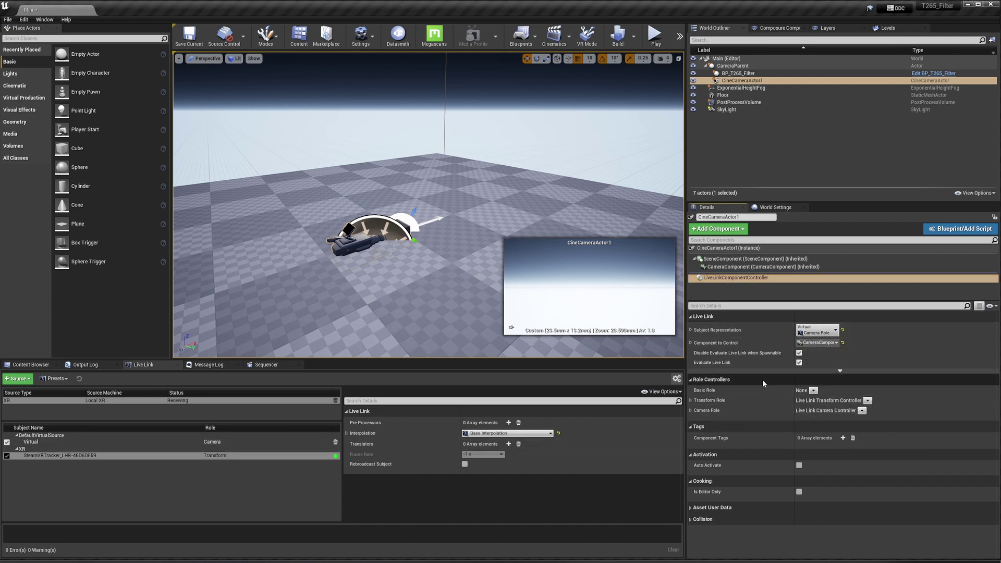
Examine the controller's Camera Role calibration settings, including Lens File Picker and Cropped Filmback, and find the lens file among the T265_Filter assets
{"action": "left_click", "coordinate": [692, 410]}
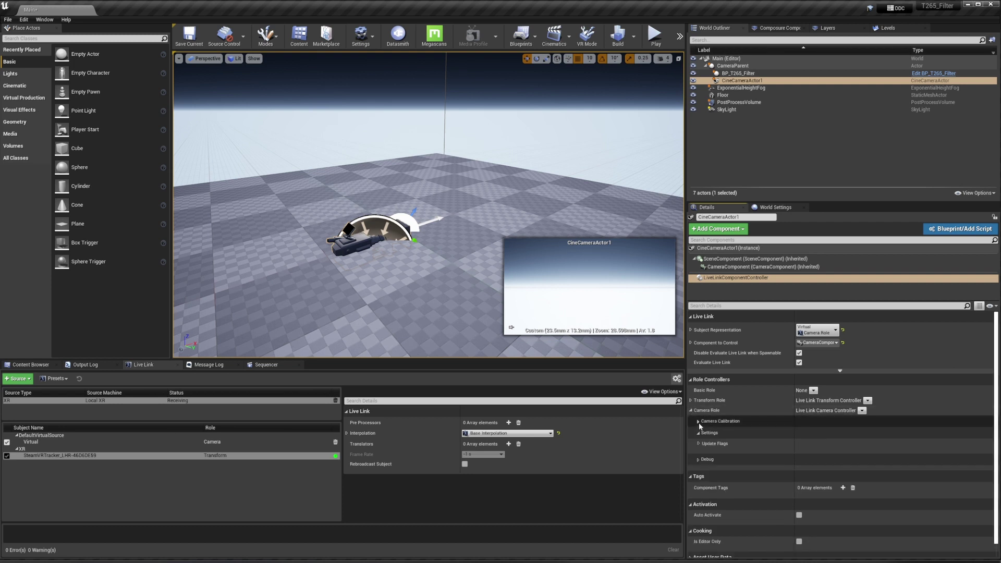
{"action": "left_click", "coordinate": [699, 421]}
{"action": "left_click", "coordinate": [698, 461]}
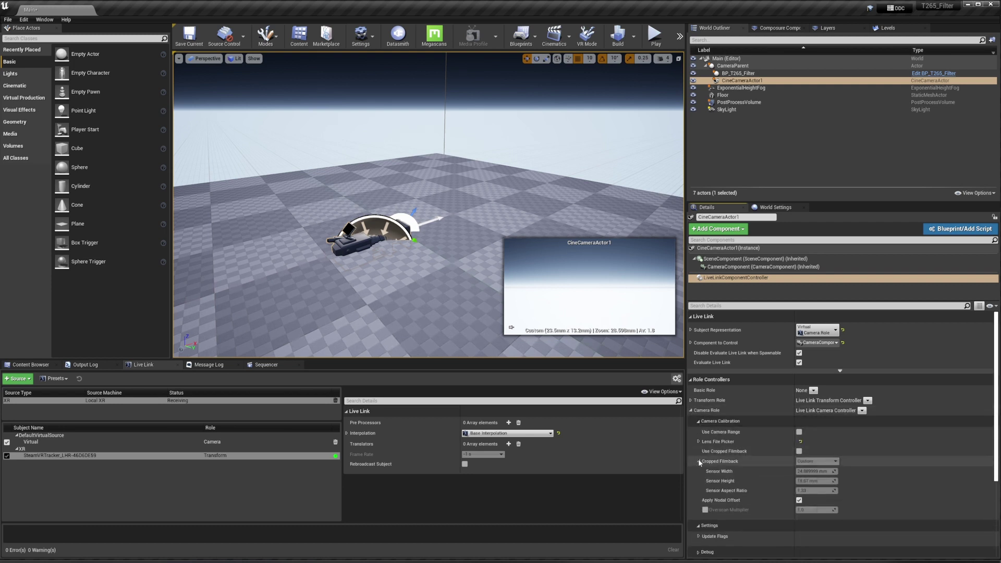
{"action": "left_click", "coordinate": [699, 441]}
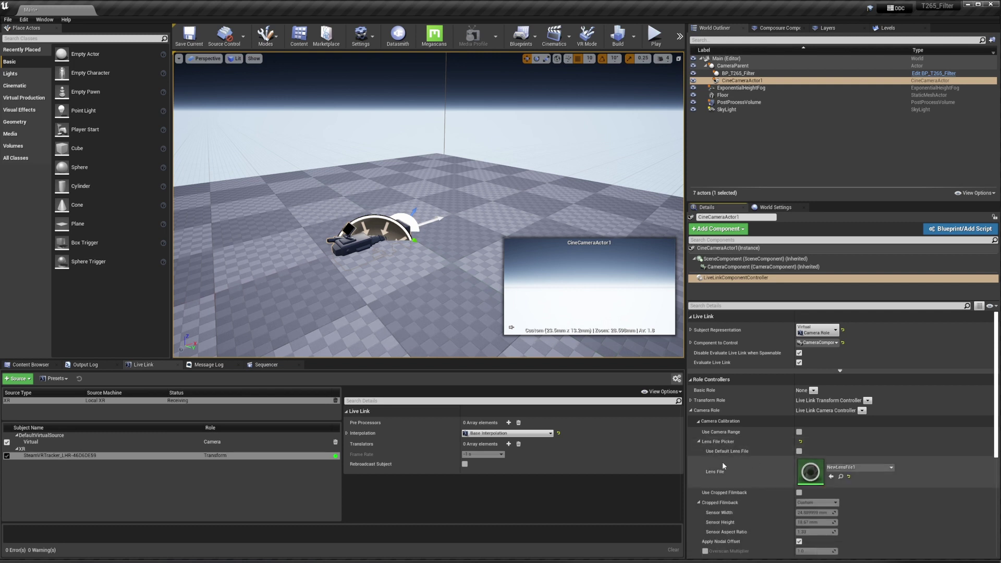
{"action": "scroll", "coordinate": [725, 459], "scroll_direction": "down", "scroll_amount": 2}
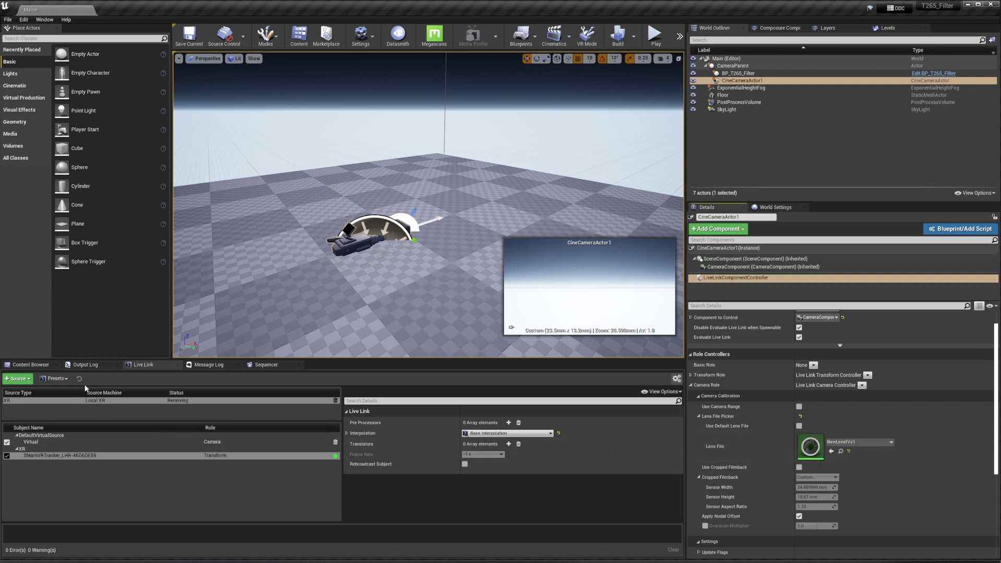
{"action": "left_click", "coordinate": [31, 364]}
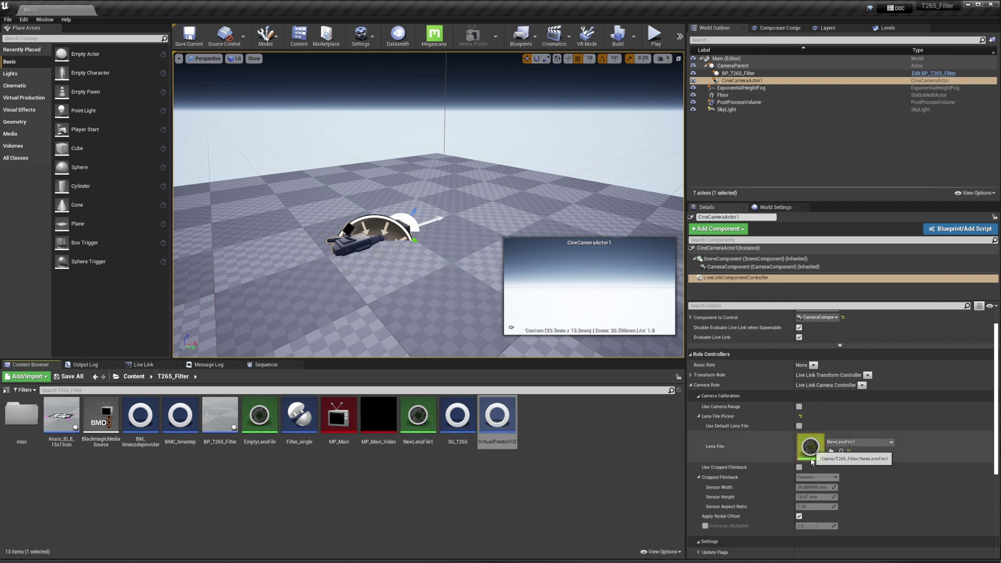
{"action": "scroll", "coordinate": [777, 422], "scroll_direction": "up", "scroll_amount": 2}
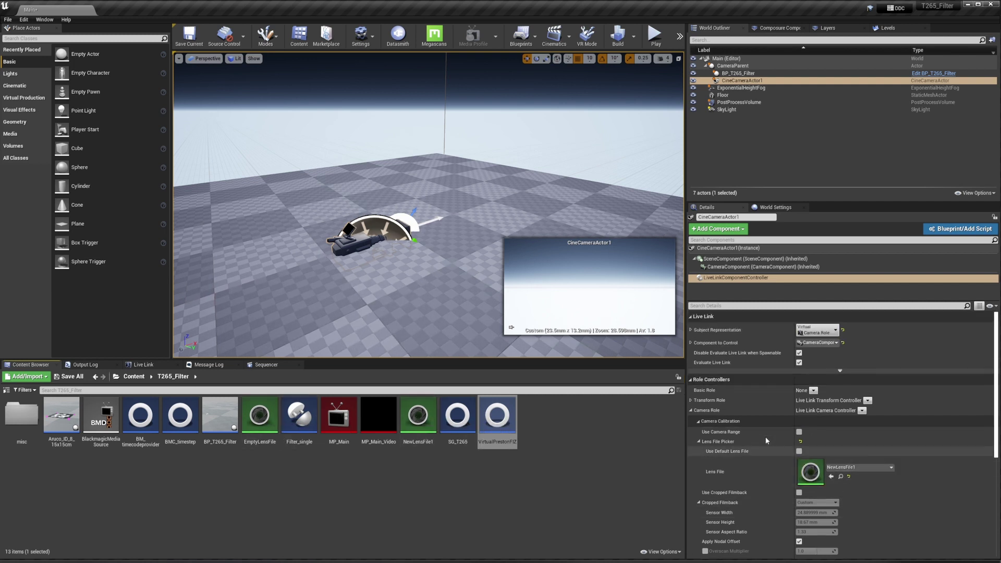
Open the BP_T265_Filter blueprint and set the Evaluate Live Link Frame node's subject to the SteamVR tracker with the Transform role
{"action": "left_click", "coordinate": [740, 74]}
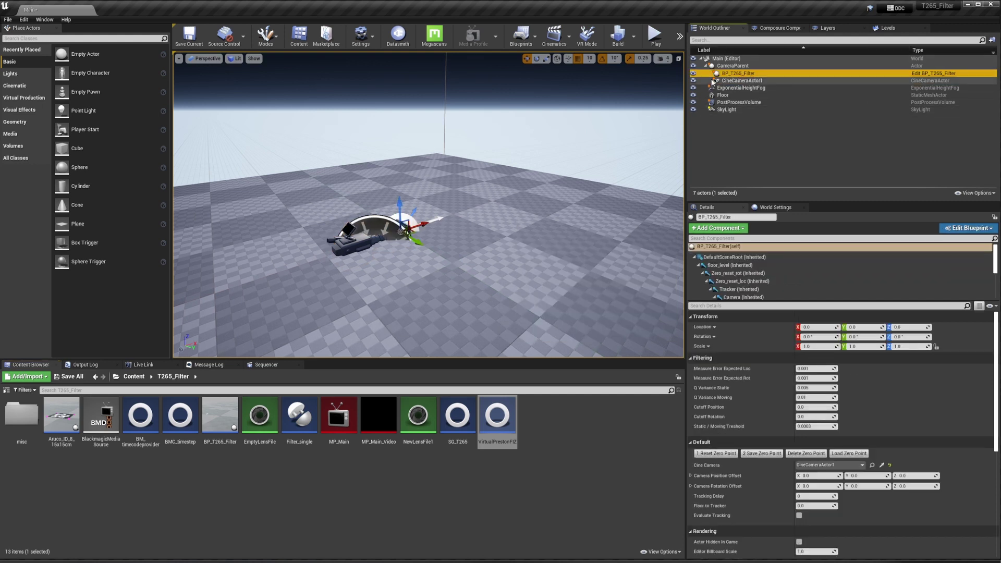
{"action": "left_click", "coordinate": [926, 74]}
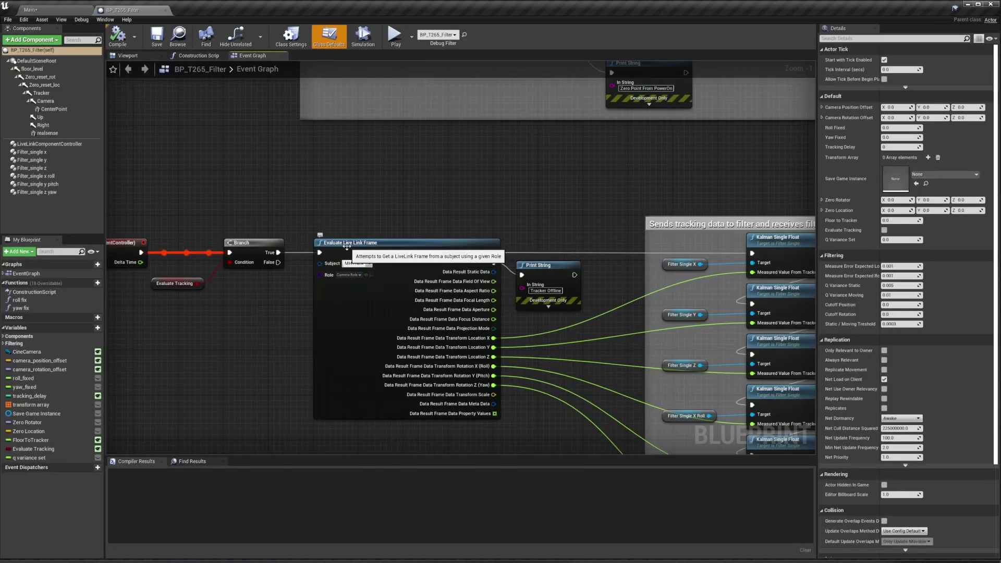
{"action": "left_click", "coordinate": [369, 263]}
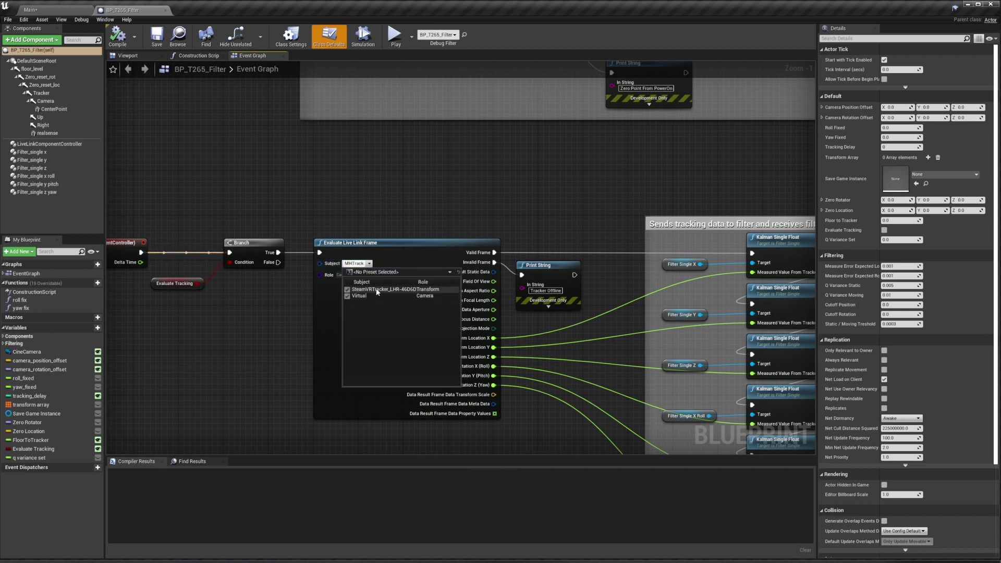
{"action": "left_click", "coordinate": [377, 290]}
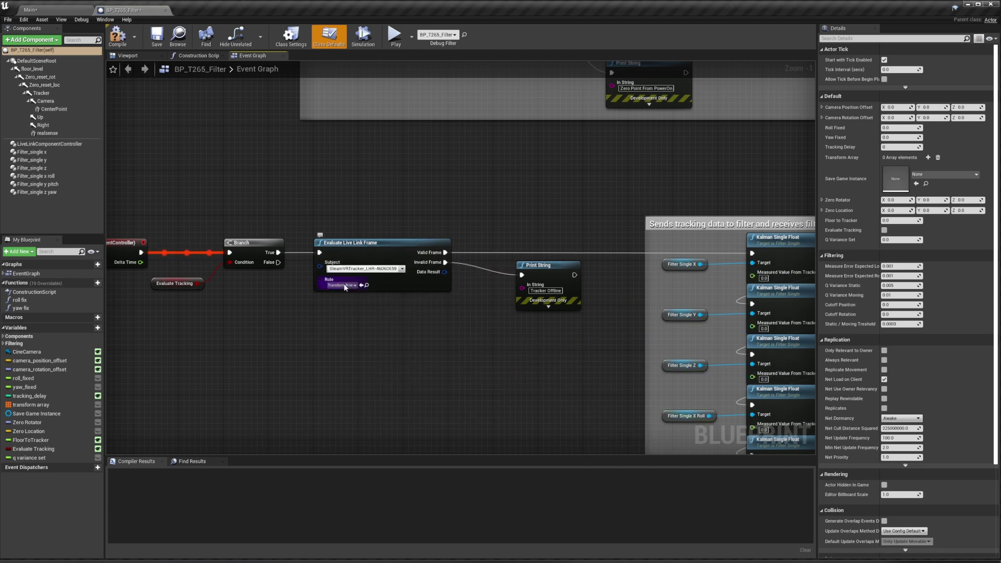
{"action": "right_click_drag", "start_coordinate": [431, 286], "coordinate": [295, 238]}
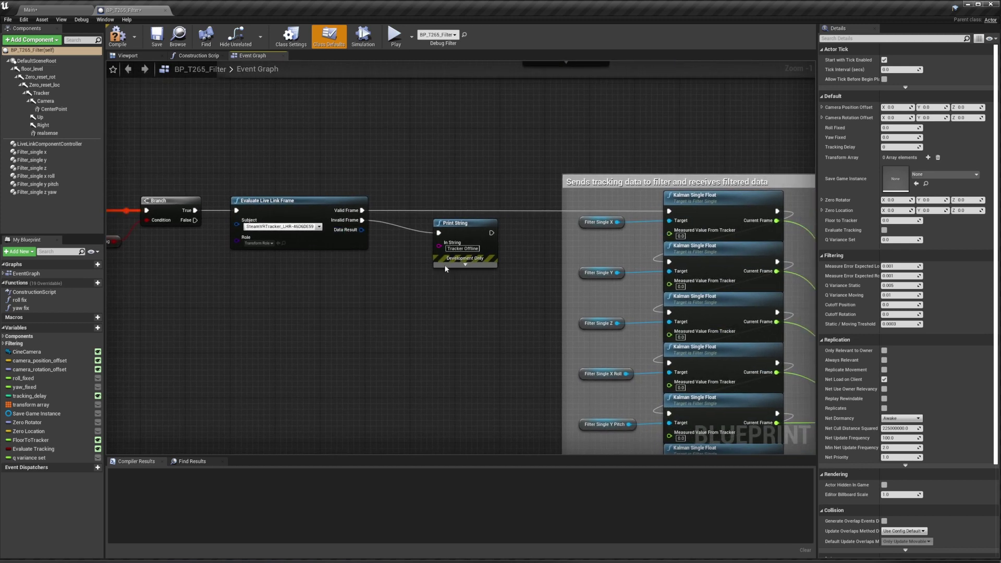
Split the Evaluate Live Link Frame node's Data Result pin through Frame Data and Transform into separate Location, Rotation and Scale outputs
{"action": "right_click", "coordinate": [359, 231]}
{"action": "right_click", "coordinate": [361, 229]}
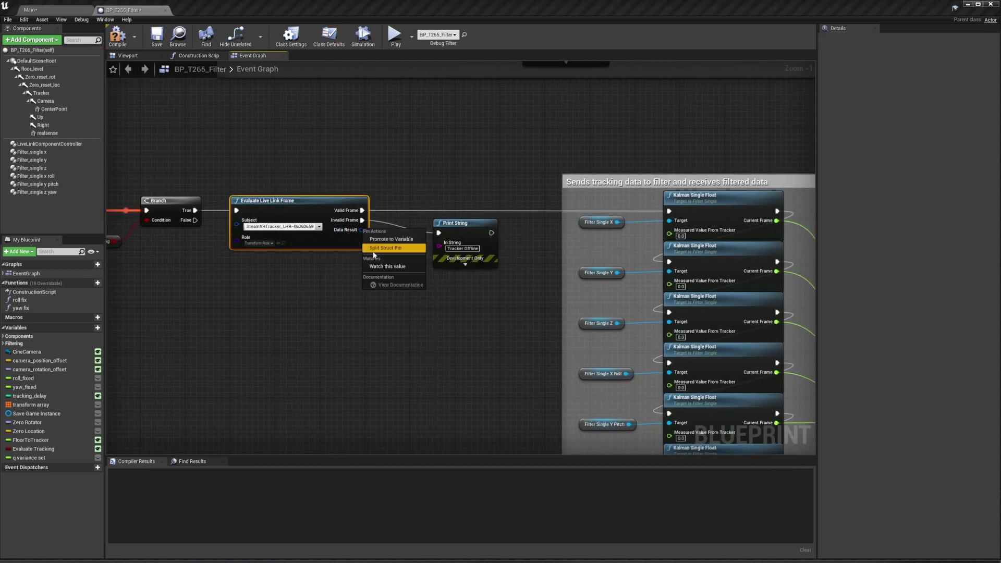
{"action": "left_click", "coordinate": [377, 251]}
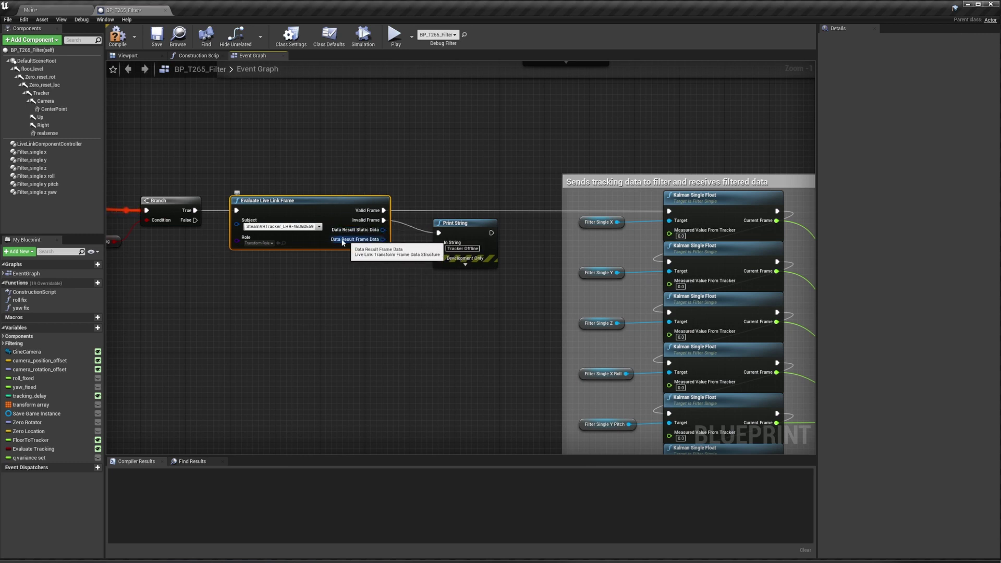
{"action": "right_click", "coordinate": [384, 240]}
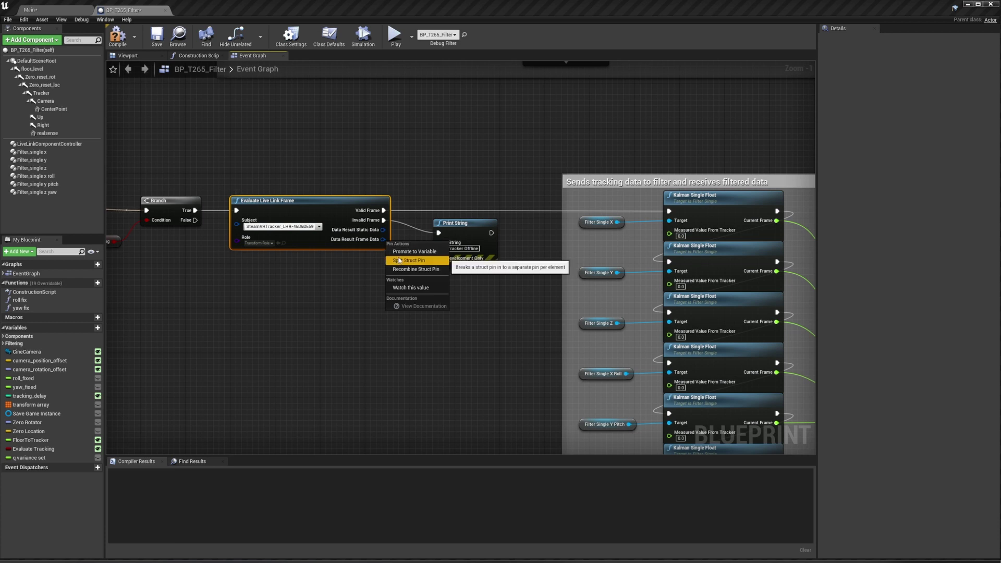
{"action": "left_click", "coordinate": [401, 261]}
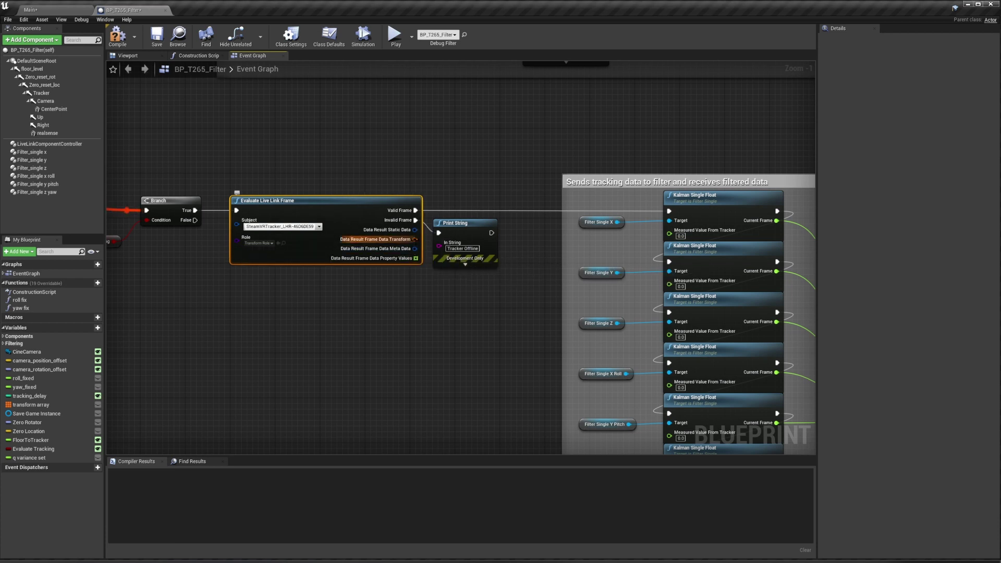
{"action": "right_click", "coordinate": [416, 239]}
{"action": "left_click", "coordinate": [432, 259]}
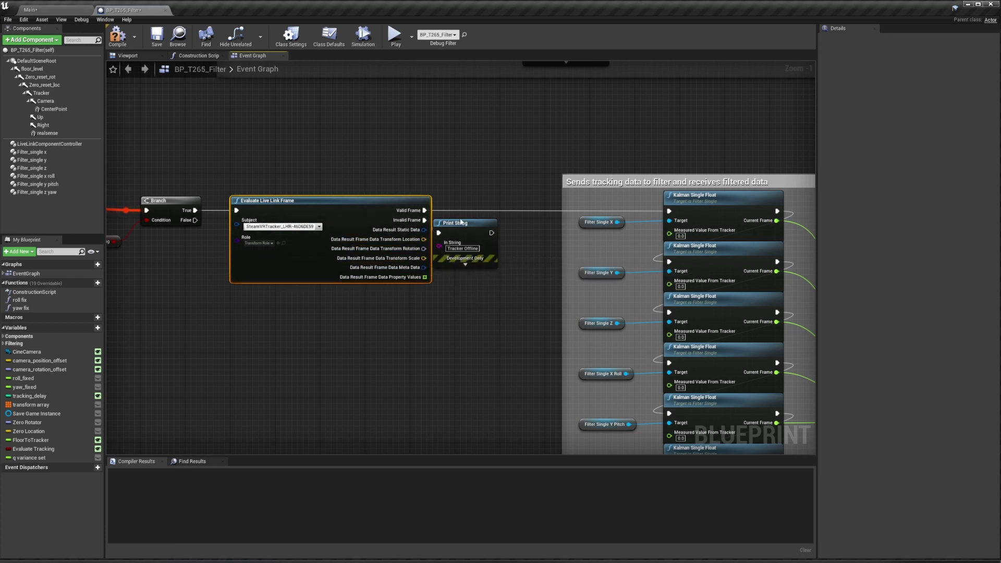
Move the Tracker Offline Print String node above the Evaluate Live Link Frame node and split the Location and Rotation pins into single axes
{"action": "left_click_drag", "start_coordinate": [461, 222], "coordinate": [498, 120]}
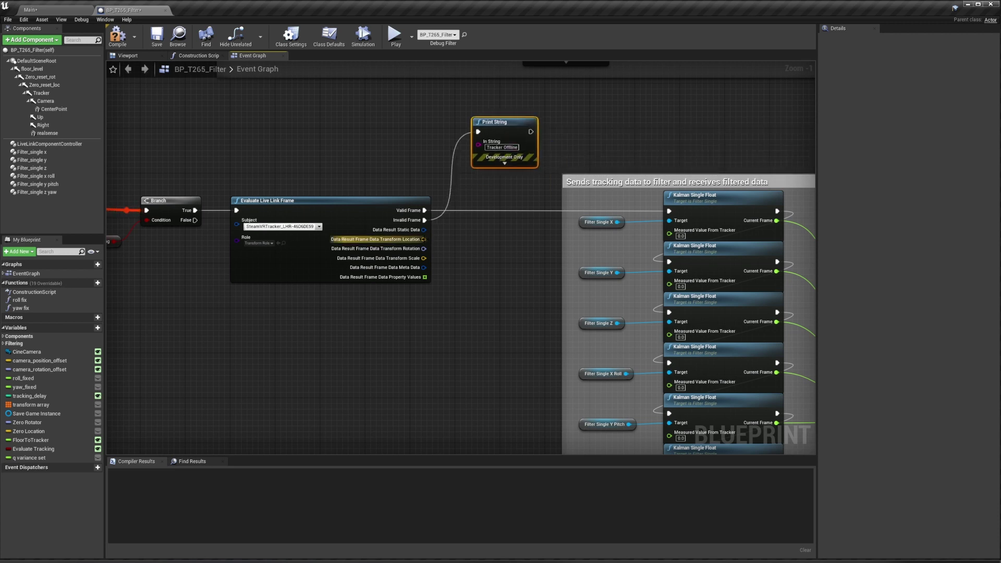
{"action": "right_click", "coordinate": [423, 240]}
{"action": "left_click", "coordinate": [433, 259]}
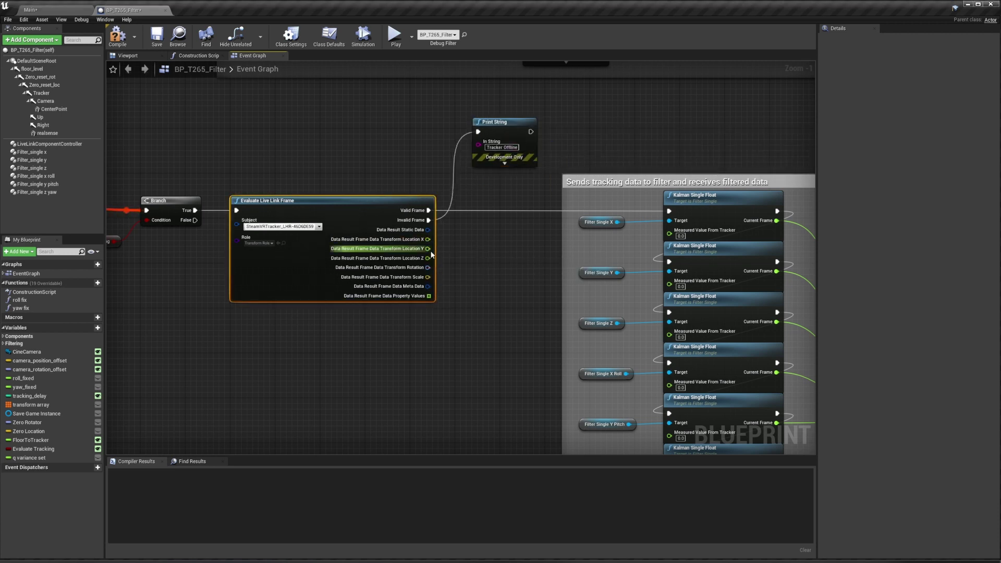
{"action": "right_click", "coordinate": [428, 268]}
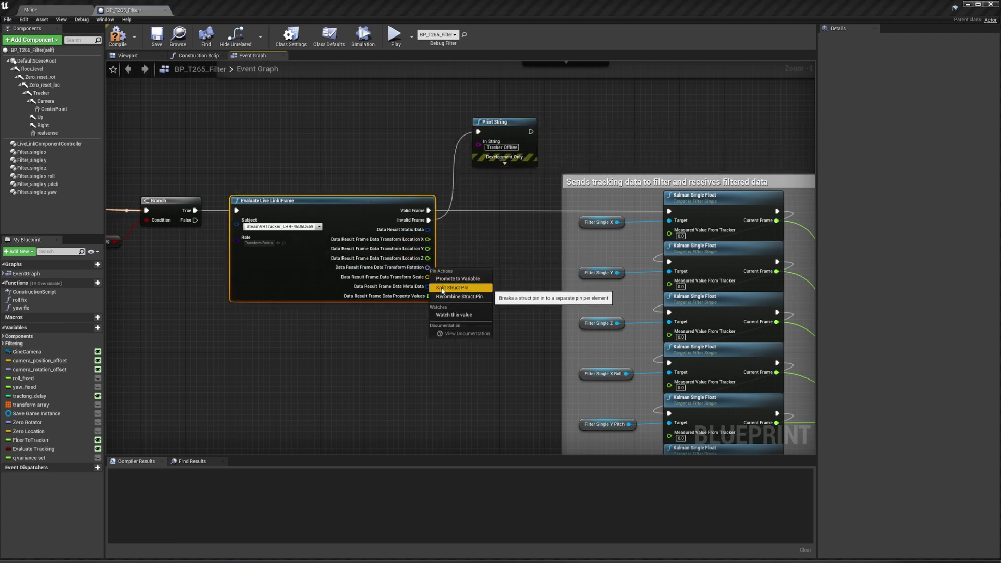
{"action": "left_click", "coordinate": [442, 288]}
Connect Location X, Y, Z and Rotation roll, pitch, yaw to the matching Kalman Single Float nodes' Measured Value From Tracker inputs, and compile the blueprint
{"action": "left_click_drag", "start_coordinate": [442, 240], "coordinate": [669, 286]}
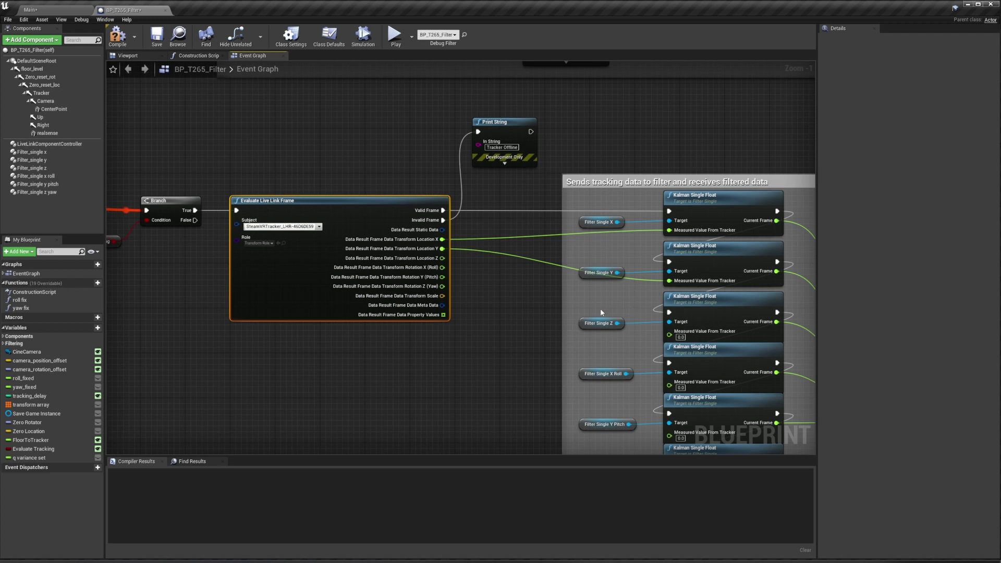
{"action": "right_click_drag", "start_coordinate": [484, 321], "coordinate": [357, 262]}
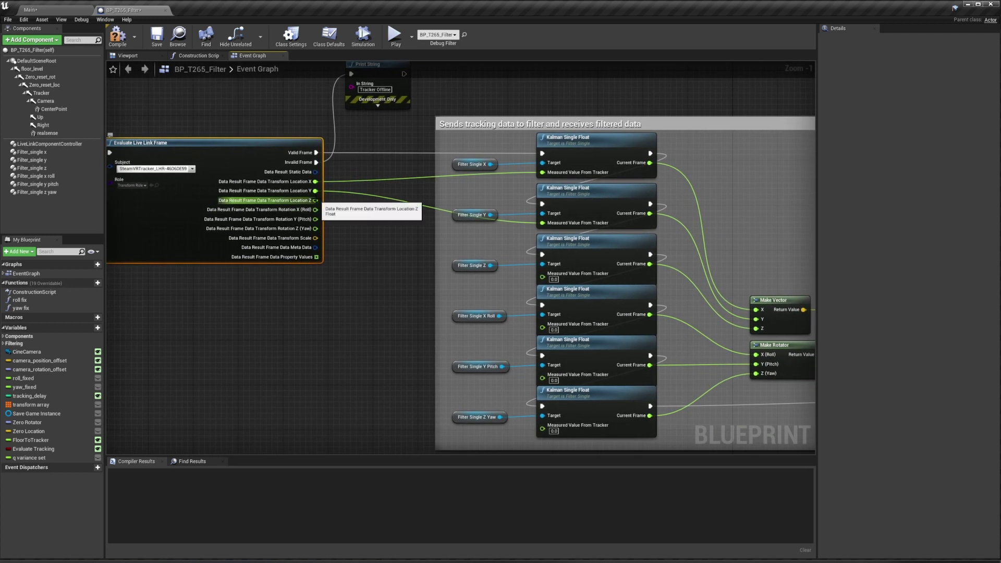
{"action": "left_click_drag", "start_coordinate": [316, 201], "coordinate": [542, 324]}
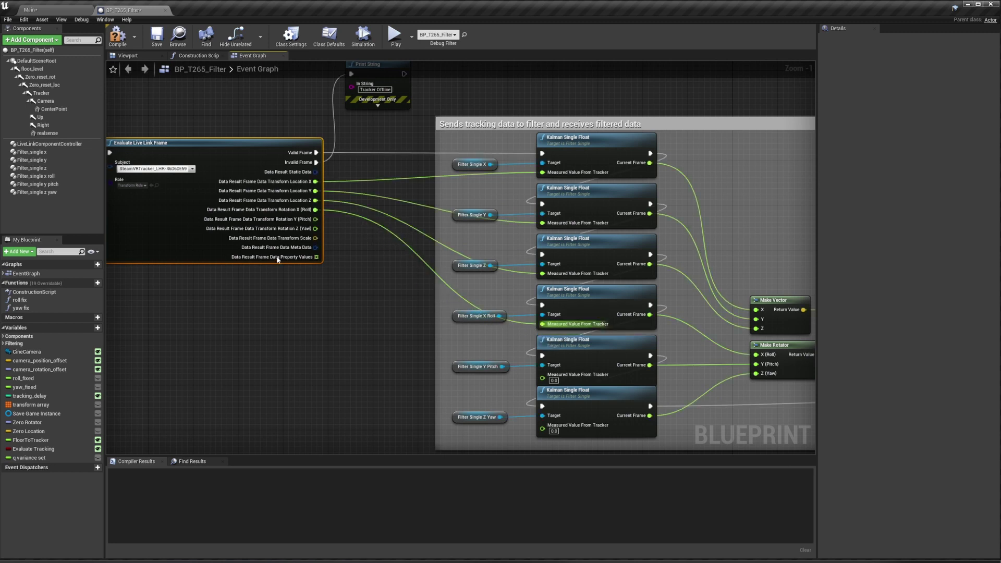
{"action": "left_click_drag", "start_coordinate": [315, 219], "coordinate": [543, 376]}
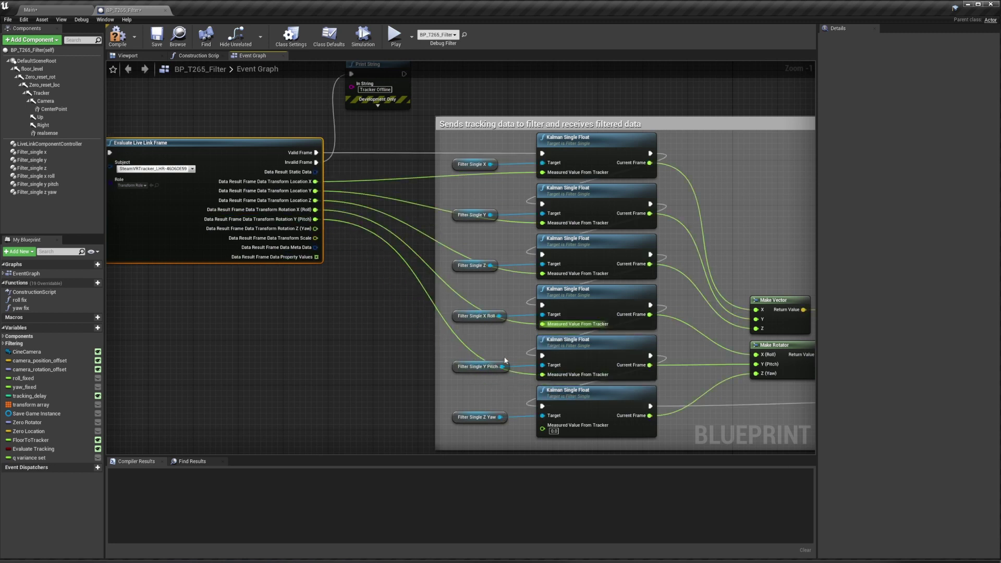
{"action": "left_click_drag", "start_coordinate": [316, 228], "coordinate": [544, 431]}
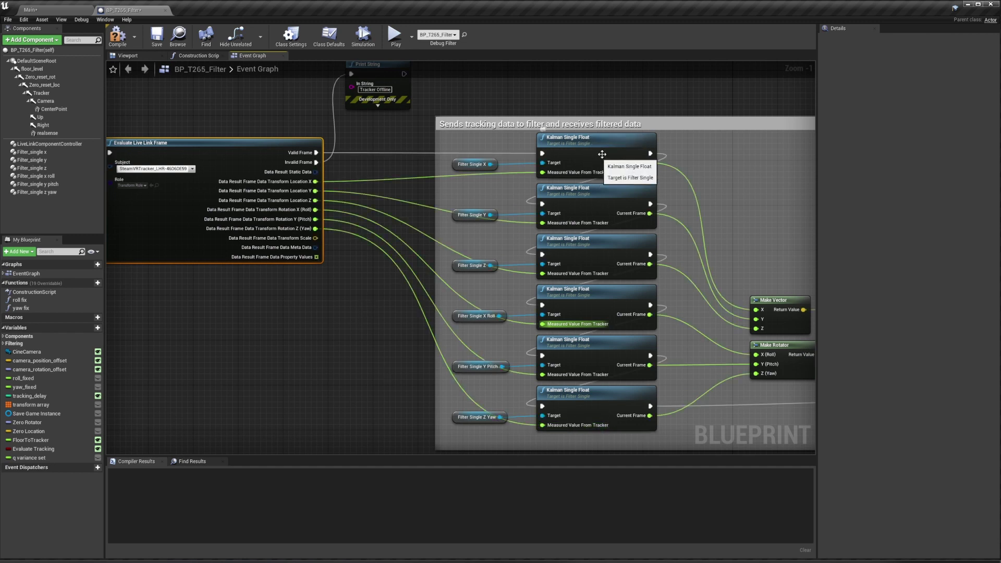
{"action": "left_click", "coordinate": [116, 37]}
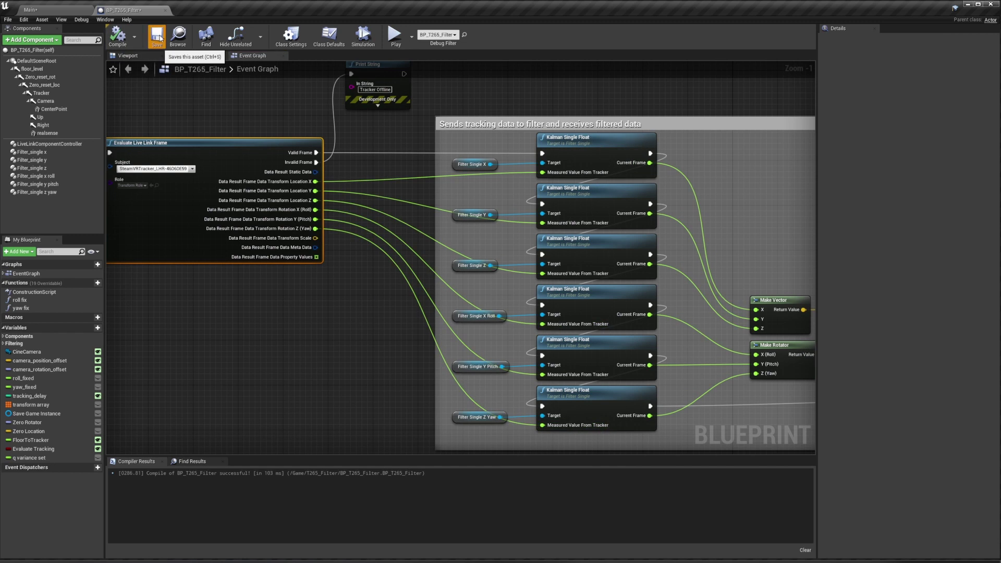
Open the Filter_single blueprint from the T265_Filter folder and examine the node graph of its Kalman_single_float function
{"action": "left_click", "coordinate": [52, 10]}
{"action": "double_click", "coordinate": [299, 415]}
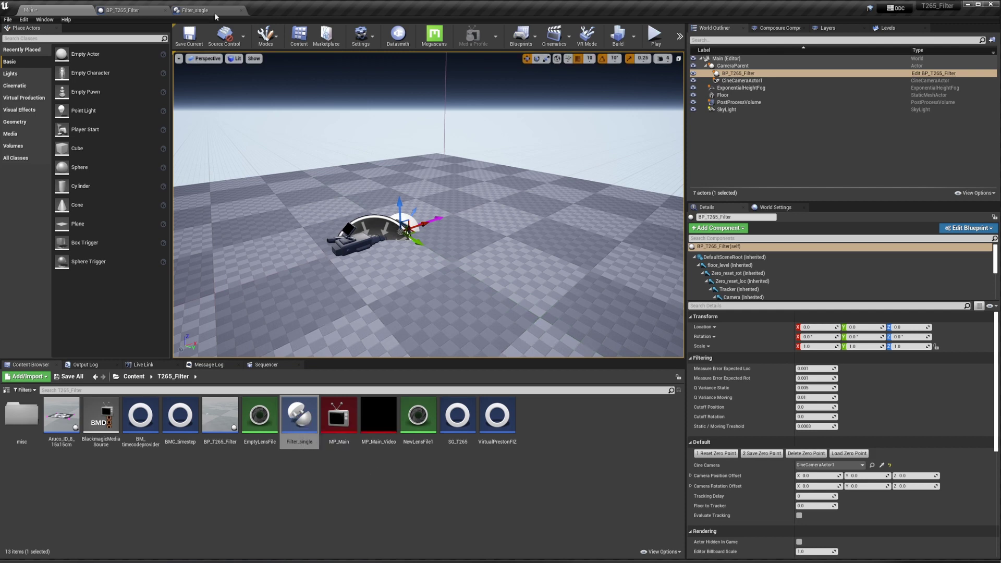
{"action": "left_click", "coordinate": [193, 10]}
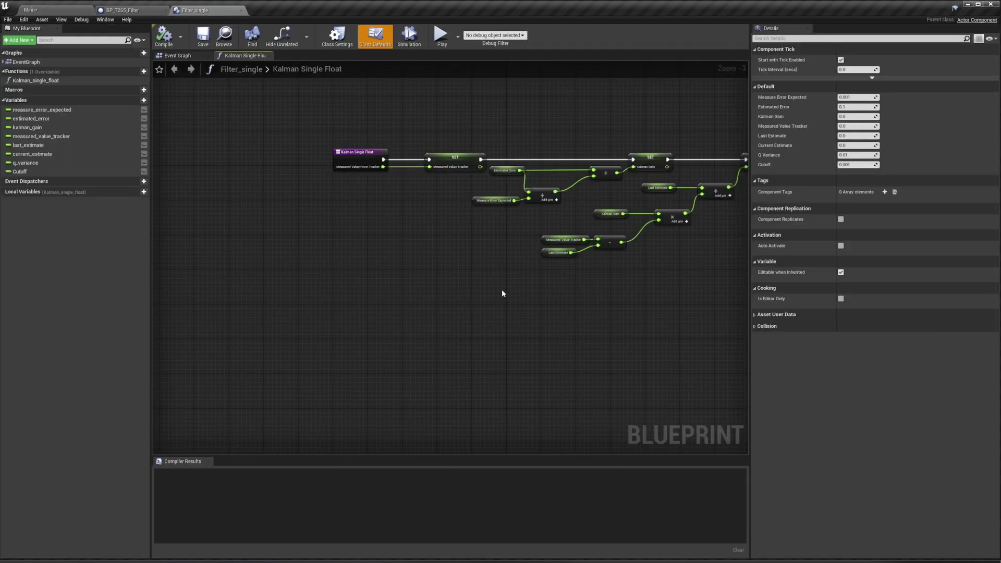
{"action": "right_click_drag", "start_coordinate": [503, 294], "coordinate": [325, 339]}
{"action": "scroll", "coordinate": [563, 343], "scroll_direction": "down", "scroll_amount": 3}
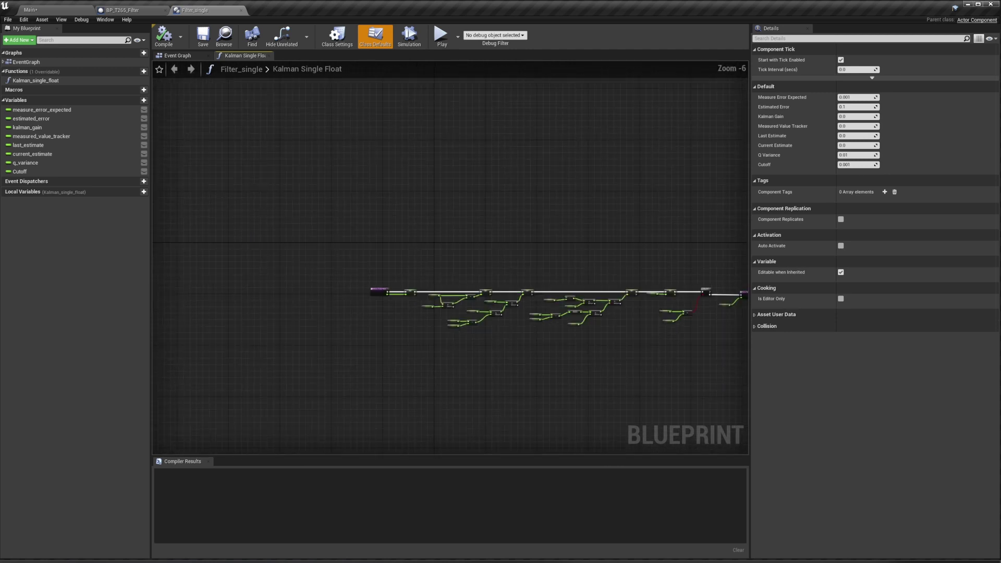
{"action": "left_click", "coordinate": [35, 80]}
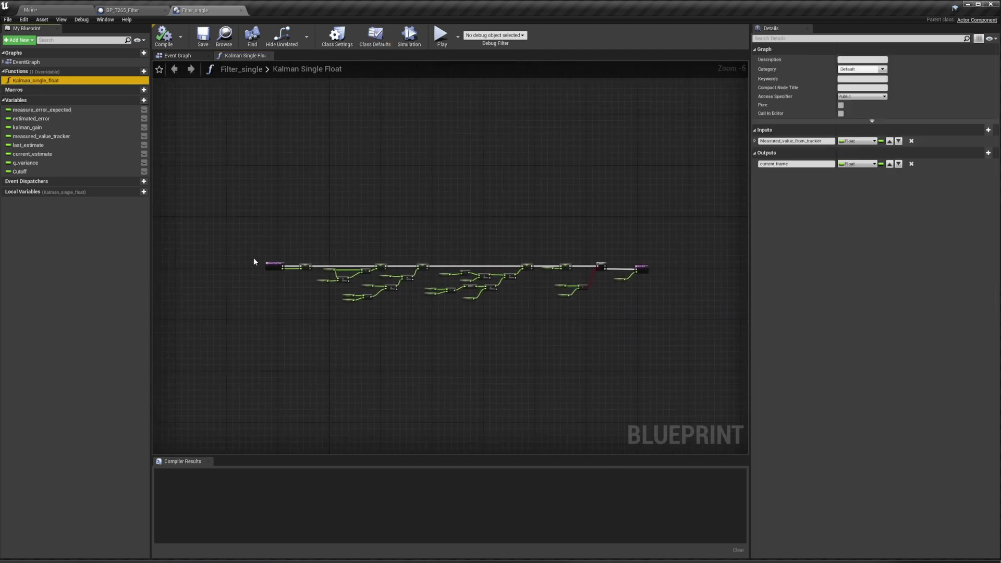
{"action": "scroll", "coordinate": [390, 336], "scroll_direction": "up", "scroll_amount": 1}
{"action": "right_click_drag", "start_coordinate": [478, 328], "coordinate": [455, 331]}
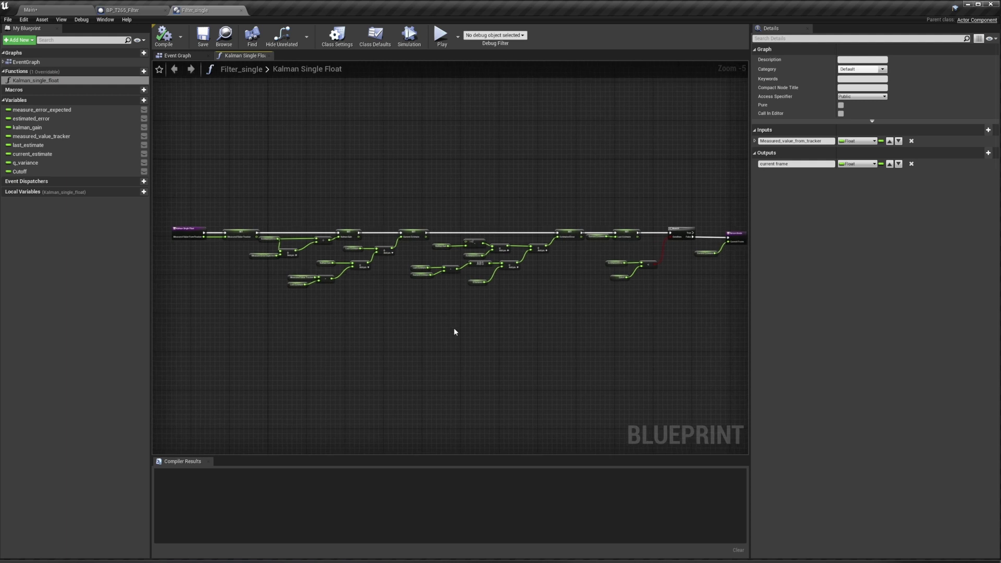
Review the Filter_single components and their Kalman nodes in BP_T265_Filter, and search the addable components for "filter"
{"action": "left_click", "coordinate": [124, 10]}
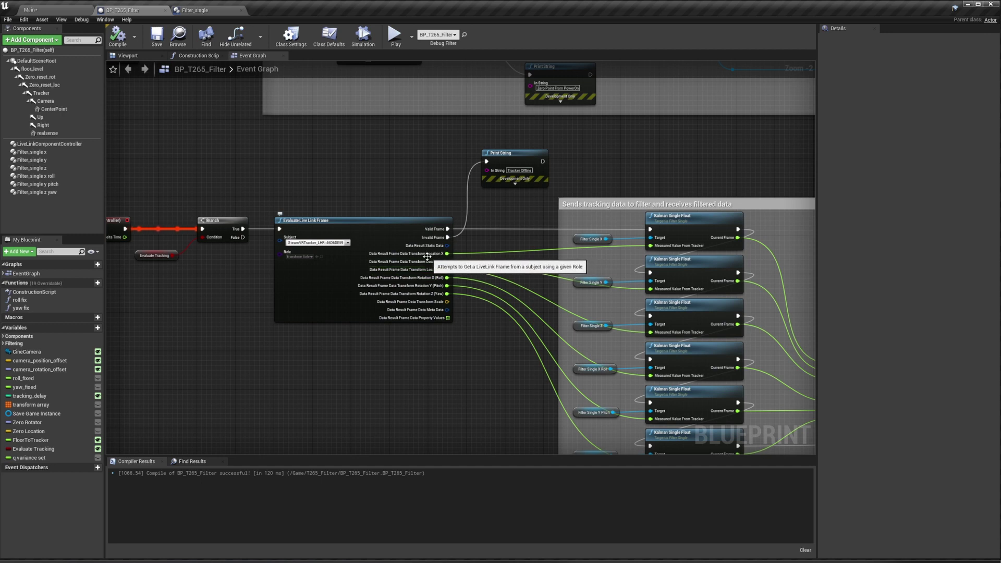
{"action": "mouse_move", "coordinate": [435, 258]}
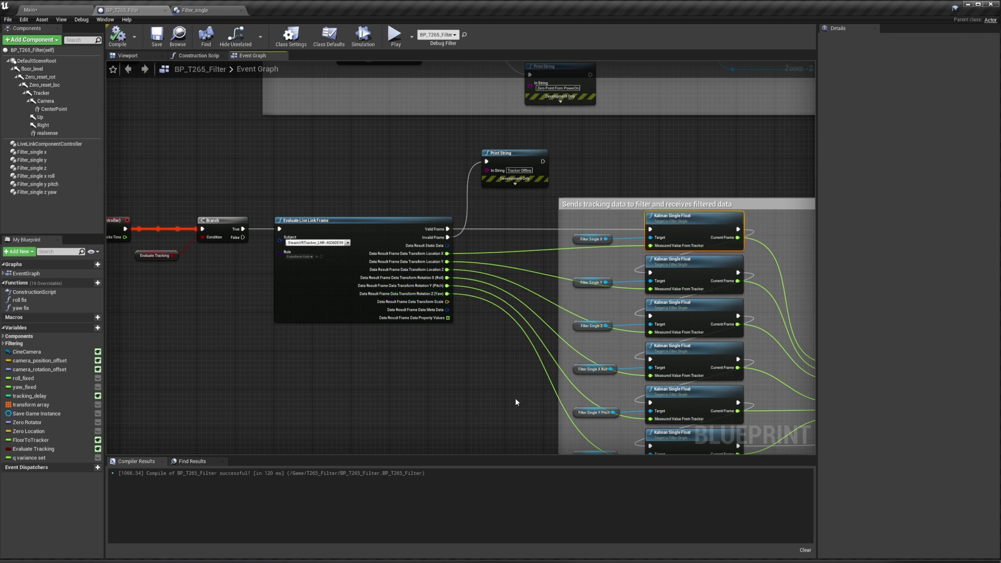
{"action": "right_click_drag", "start_coordinate": [513, 400], "coordinate": [473, 355]}
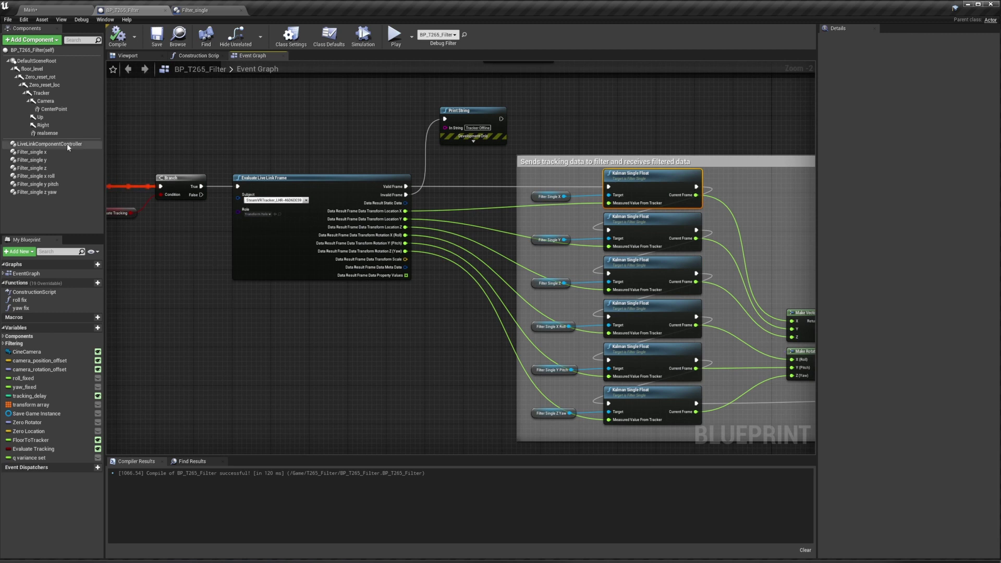
{"action": "left_click", "coordinate": [30, 159]}
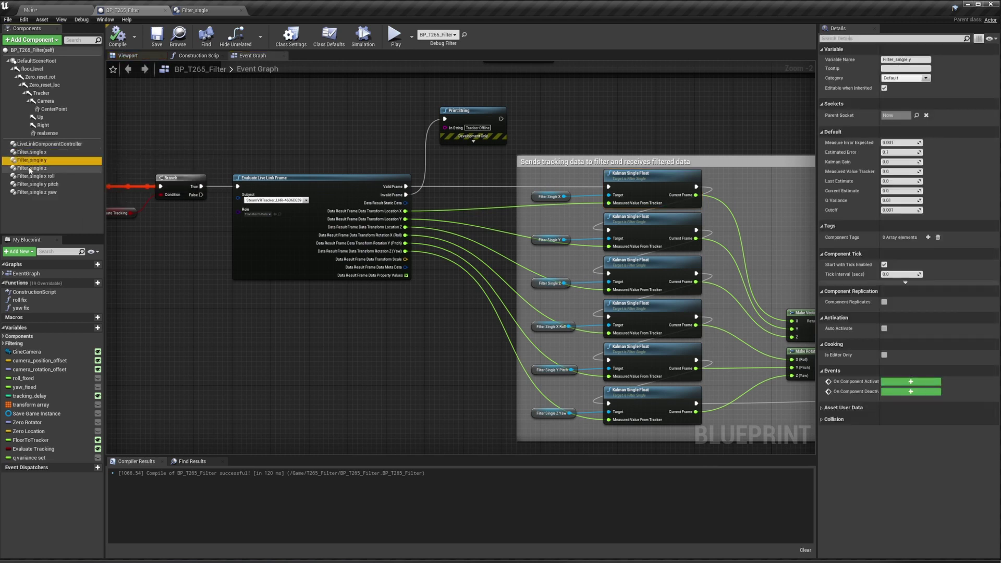
{"action": "left_click", "coordinate": [32, 176]}
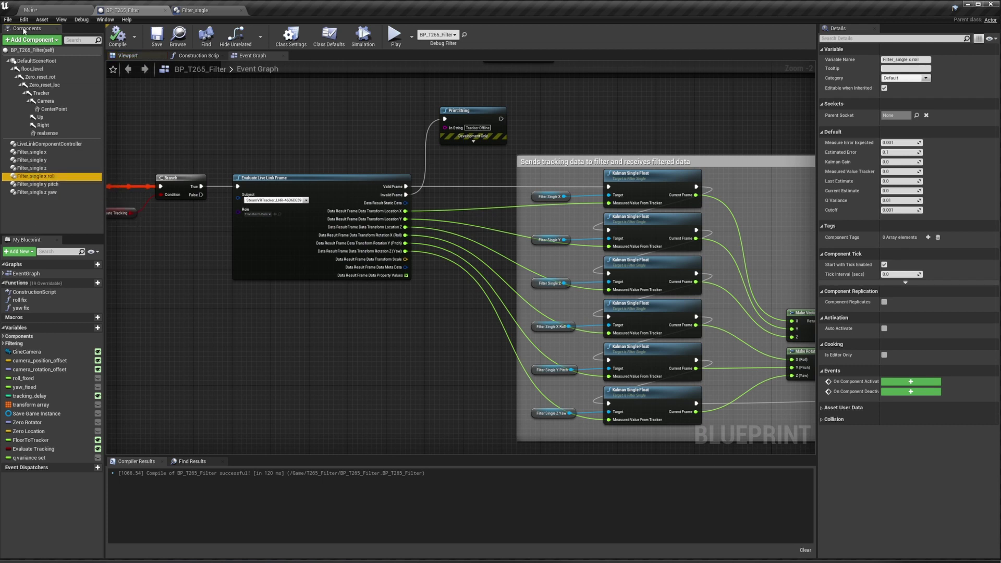
{"action": "left_click", "coordinate": [35, 40]}
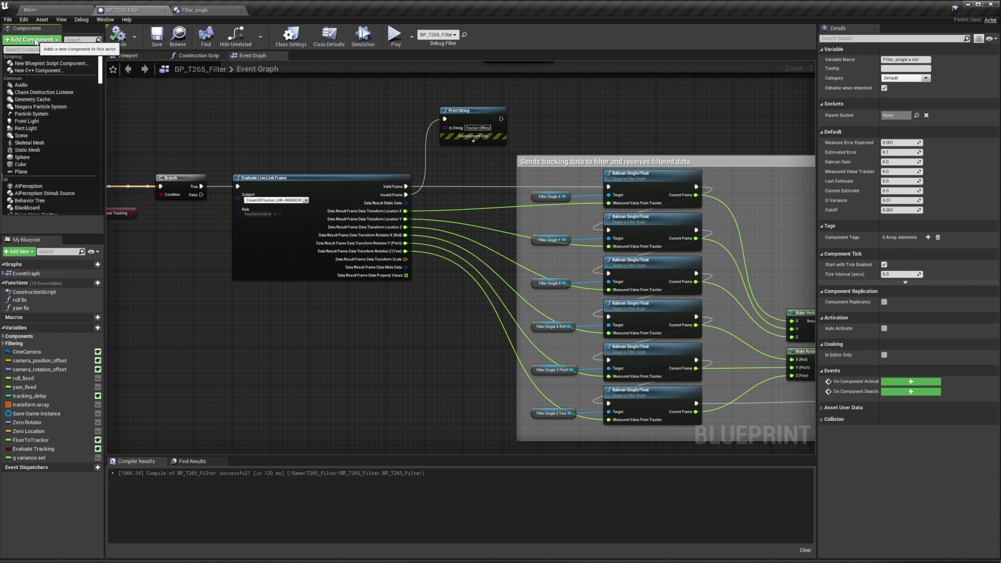
{"action": "type", "text": "filter"}
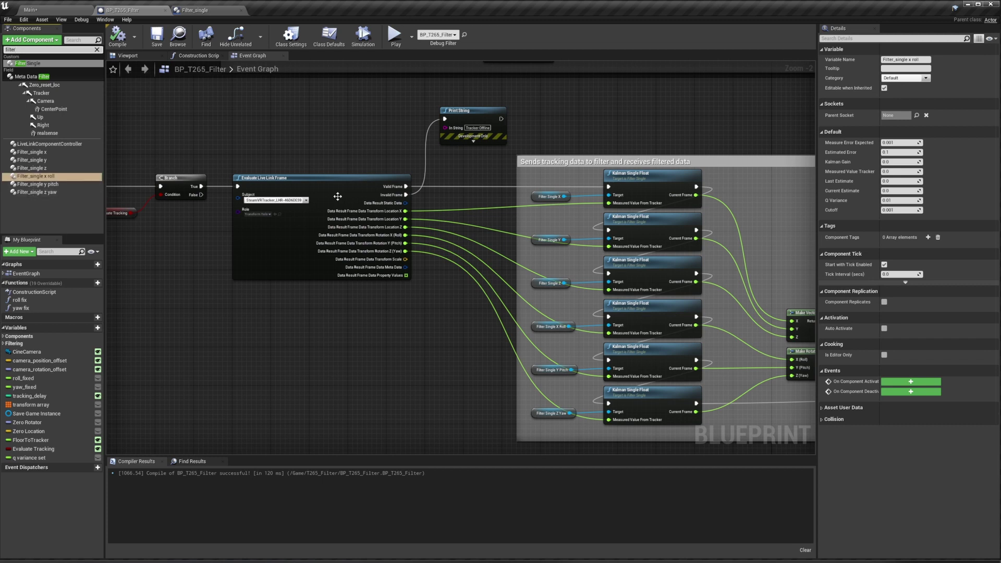
{"action": "left_click", "coordinate": [347, 179]}
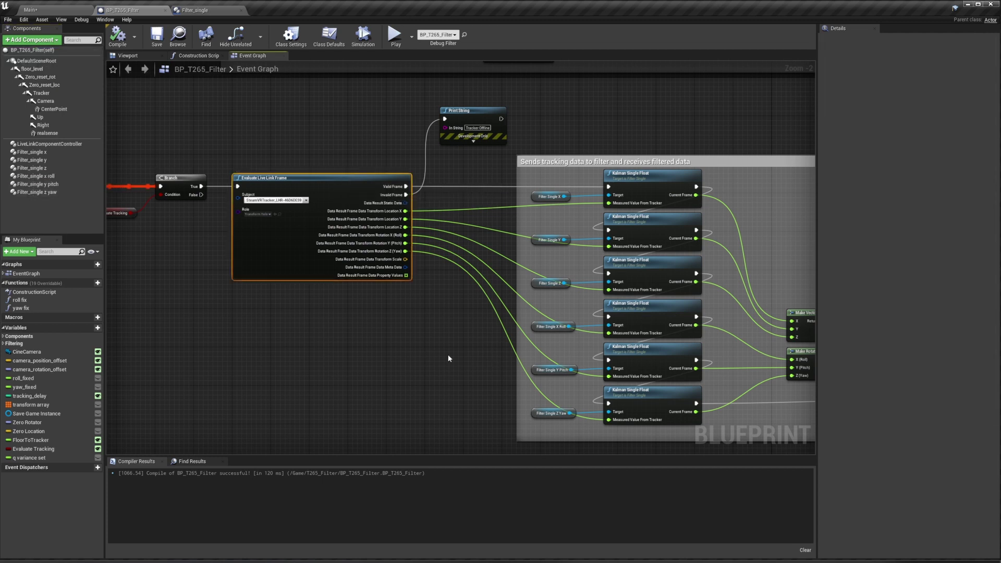
In the Main level, enable Evaluate Tracking on BP_T265_Filter and set its Camera Rotation Offset Y to -90
{"action": "left_click", "coordinate": [47, 11]}
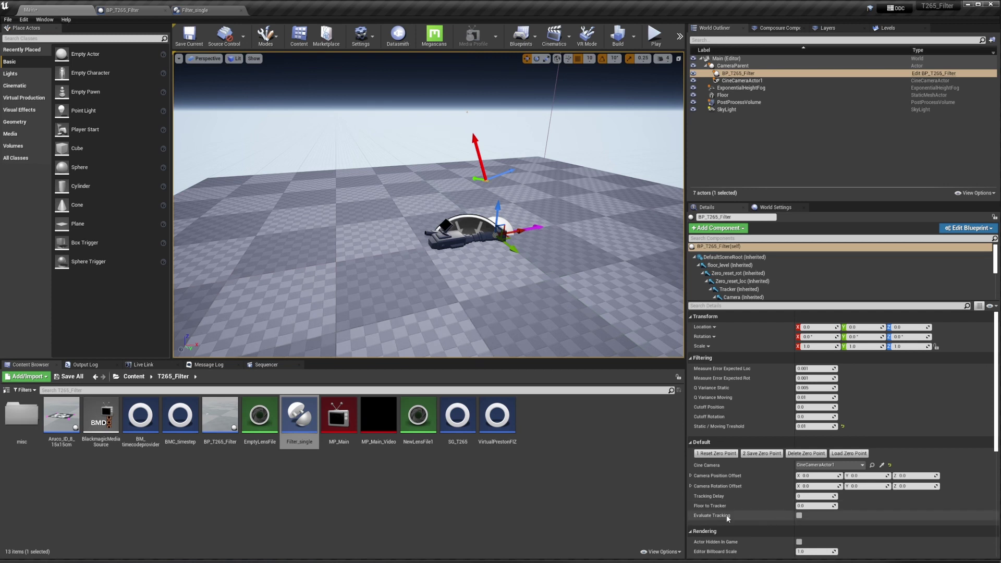
{"action": "left_click", "coordinate": [799, 517]}
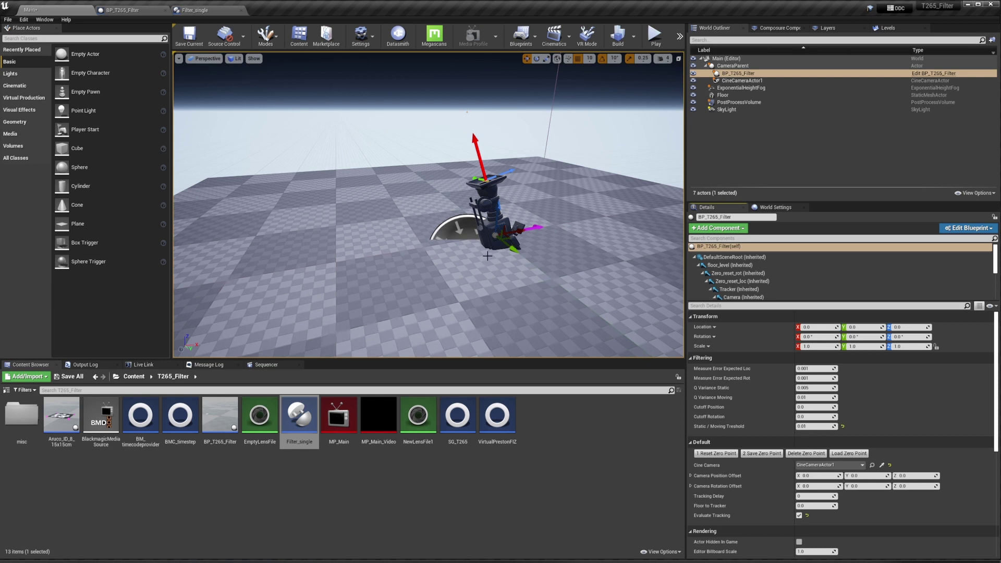
{"action": "left_click", "coordinate": [863, 487]}
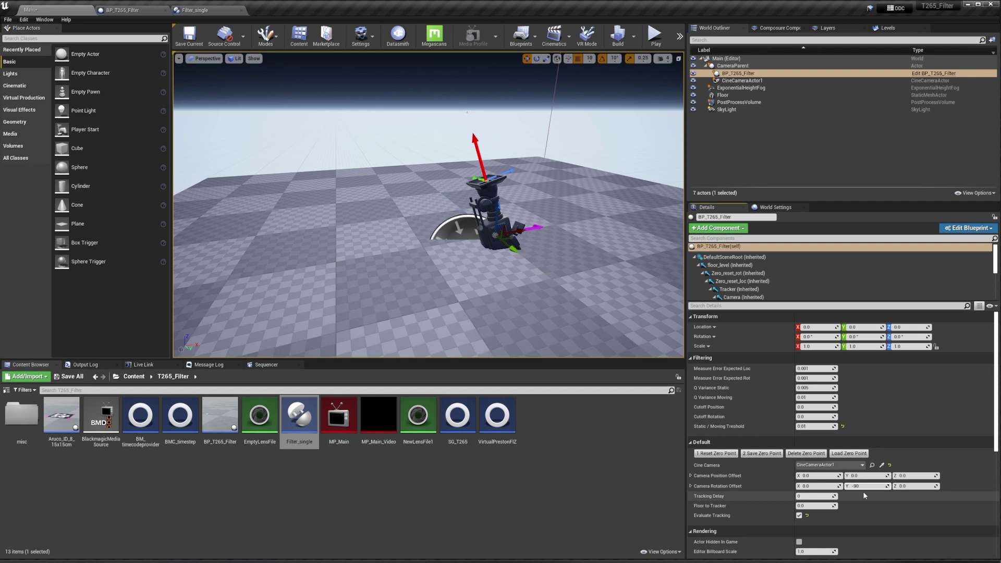
{"action": "key", "text": "Return"}
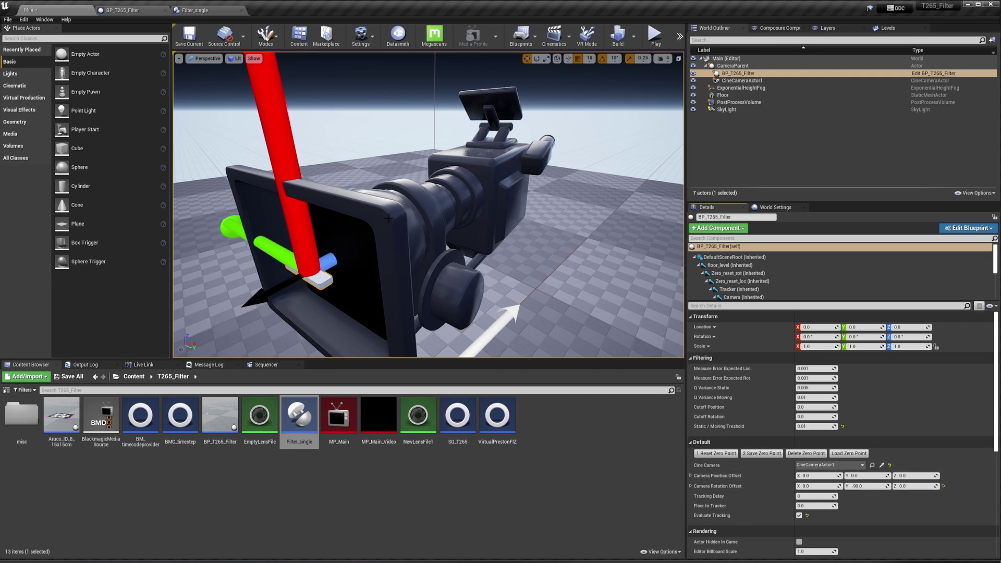
Try shifting BP_T265_Filter's Camera Position Offset and set its Z and X values back to 0
{"action": "left_click", "coordinate": [902, 476]}
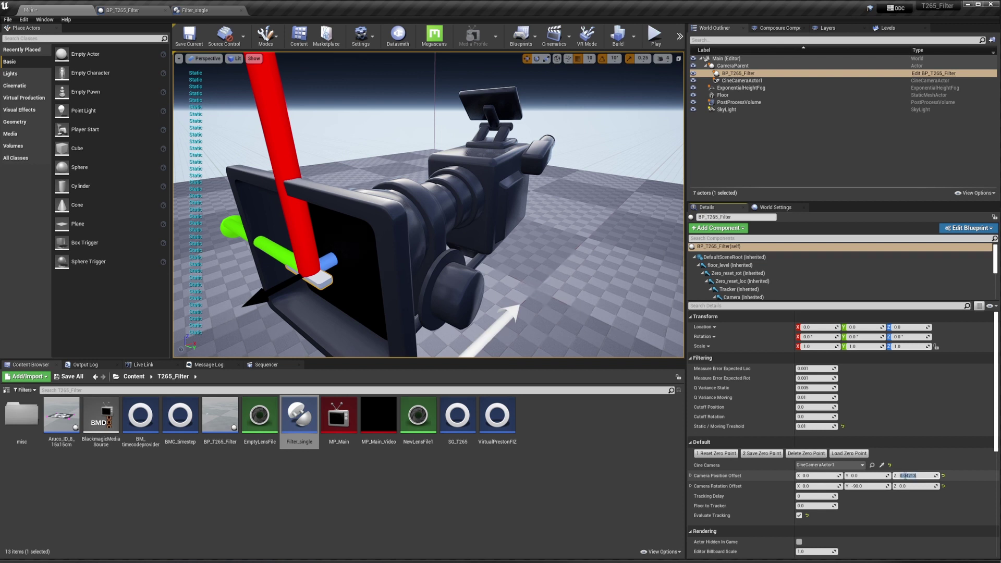
{"action": "type", "text": "0"}
{"action": "key", "text": "Return"}
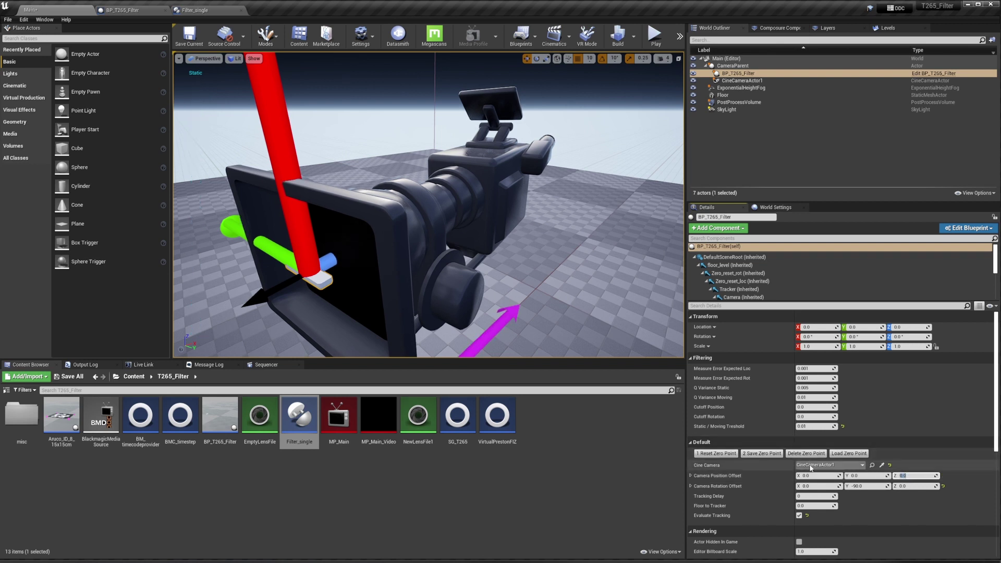
{"action": "left_click_drag", "start_coordinate": [805, 475], "coordinate": [816, 475]}
{"action": "type", "text": "0"}
{"action": "key", "text": "Return"}
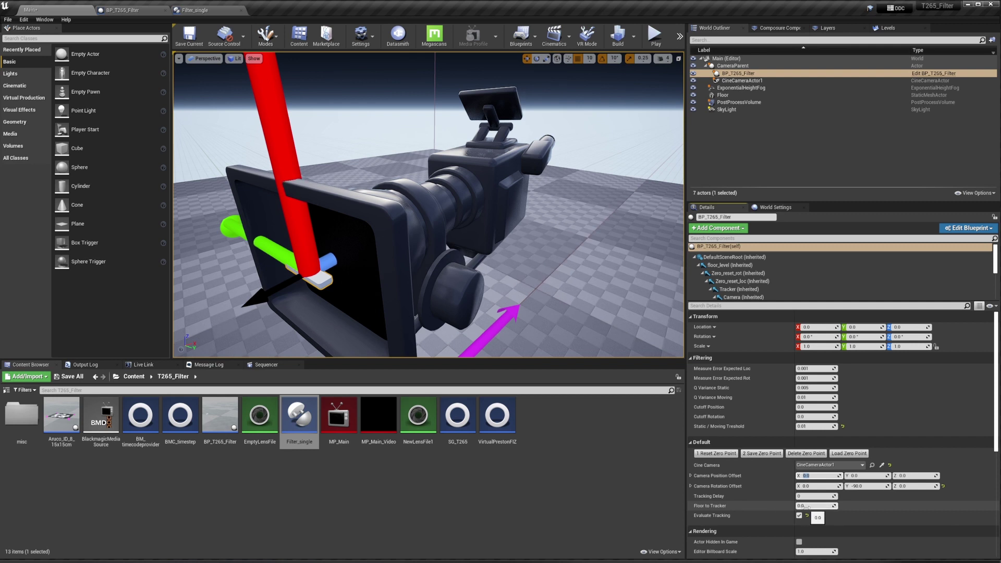
Raise BP_T265_Filter's Floor to Tracker value to about 38.15
{"action": "left_click_drag", "start_coordinate": [808, 506], "coordinate": [865, 506]}
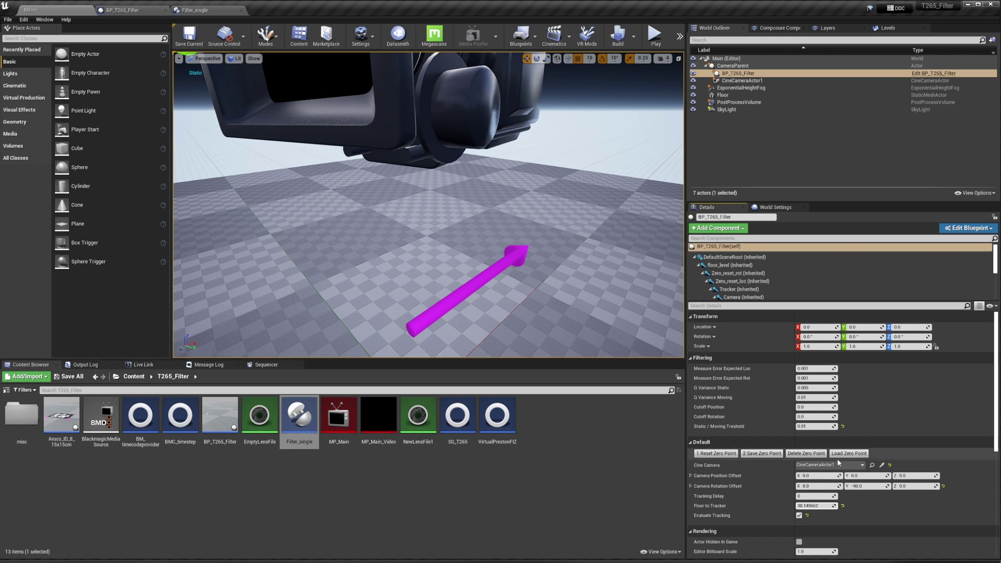
Set BP_T265_Filter's Floor to Tracker value to 0
{"action": "left_click", "coordinate": [808, 505]}
{"action": "type", "text": "0"}
{"action": "key", "text": "Return"}
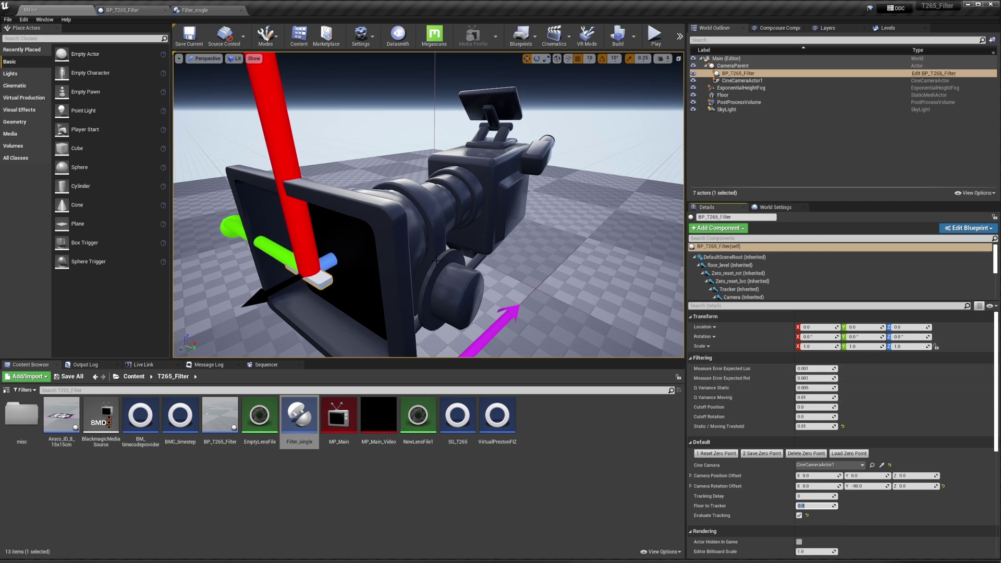
{"action": "mouse_move", "coordinate": [498, 267]}
{"action": "left_mouse_down"}
{"action": "mouse_move", "coordinate": [493, 307]}
{"action": "mouse_move", "coordinate": [470, 263]}
{"action": "mouse_move", "coordinate": [479, 289]}
{"action": "mouse_move", "coordinate": [495, 269]}
{"action": "left_mouse_up"}
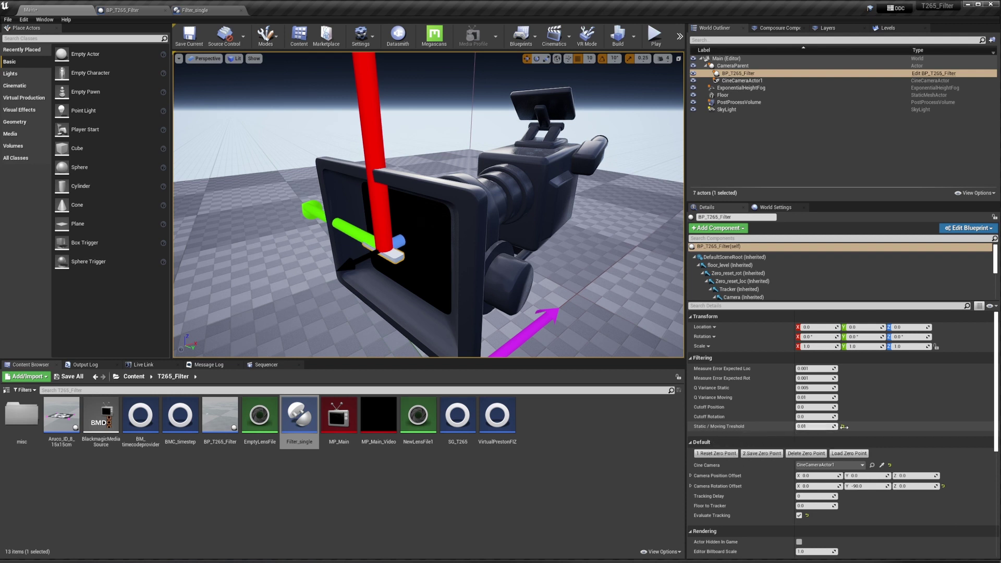
Try the default Static / Moving Treshold, restore it to 0.01, and inspect CineCameraActor1's transform
{"action": "left_click", "coordinate": [843, 427]}
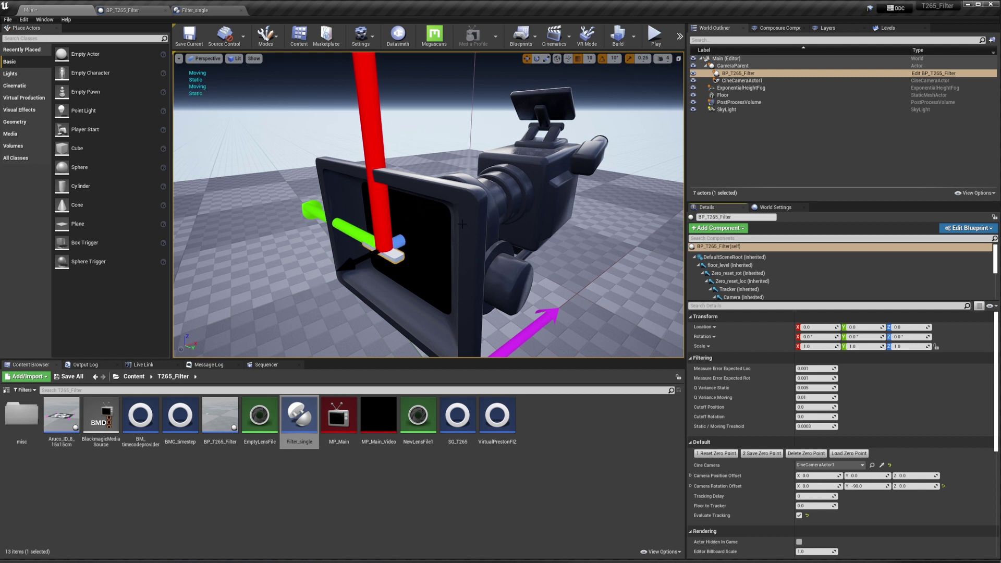
{"action": "left_click", "coordinate": [811, 427]}
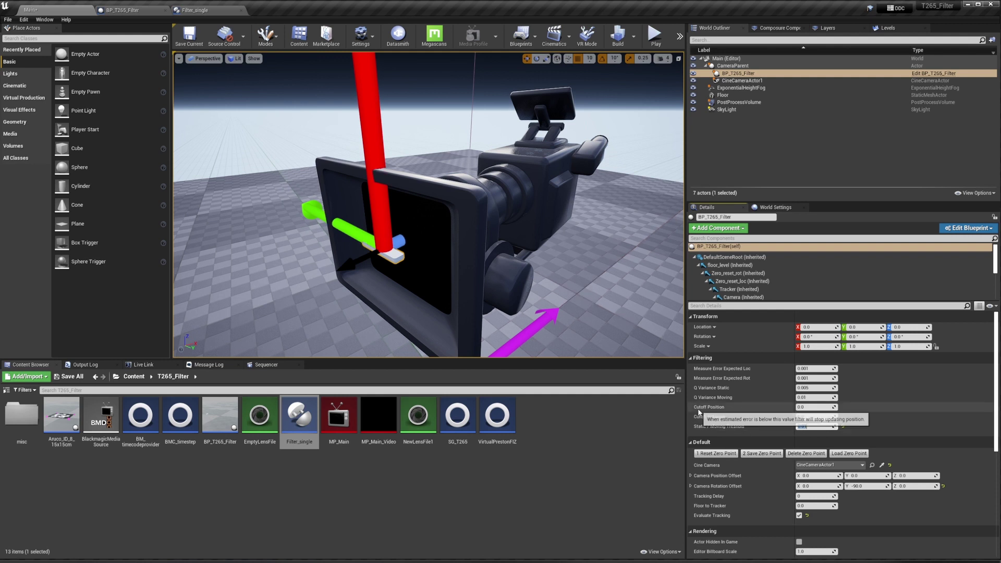
{"action": "left_click", "coordinate": [742, 80]}
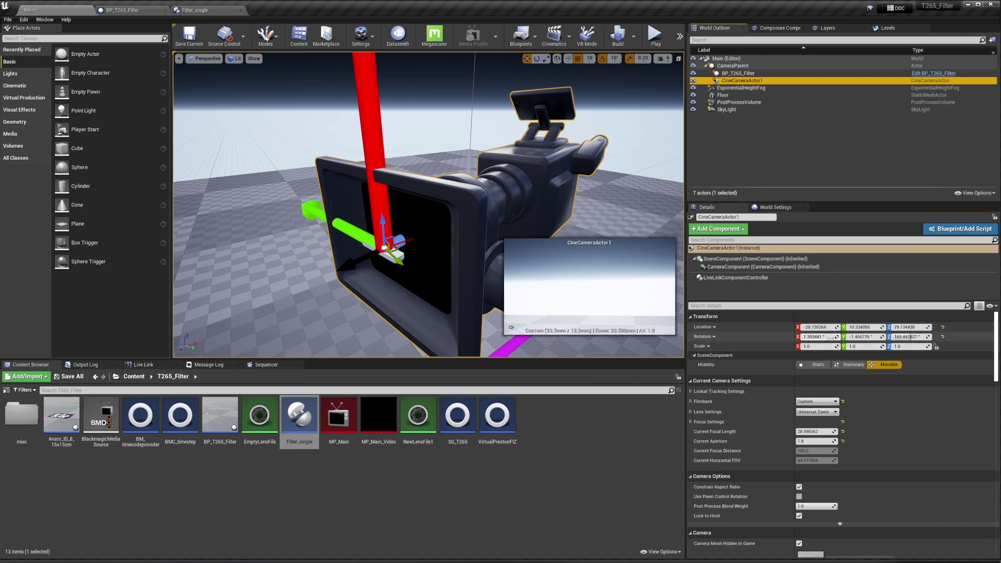
Set BP_T265_Filter's Cutoff Position and Cutoff Rotation to 0.1 and check how CineCameraActor1's transform responds
{"action": "left_click", "coordinate": [738, 73]}
{"action": "left_click", "coordinate": [809, 408]}
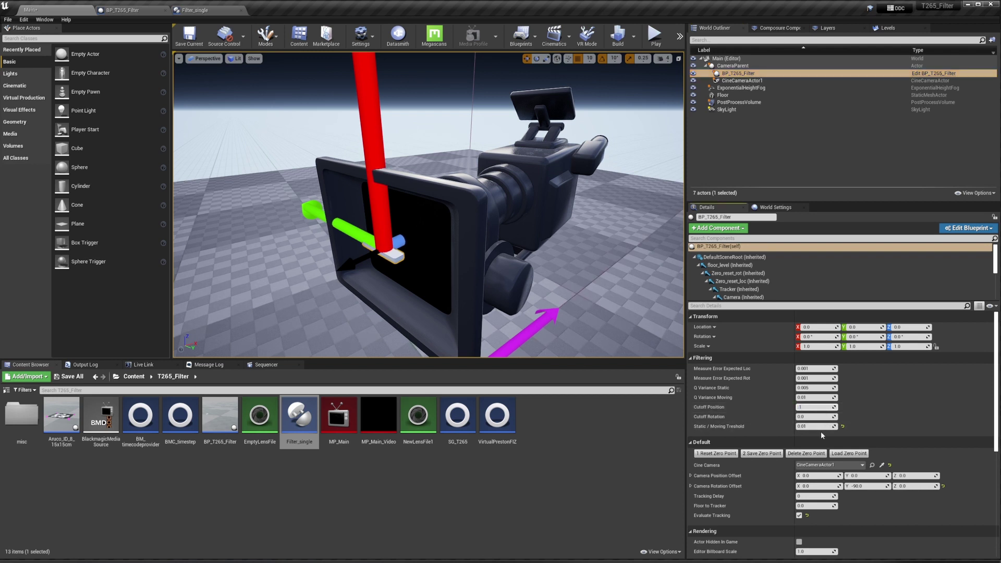
{"action": "left_click", "coordinate": [809, 416]}
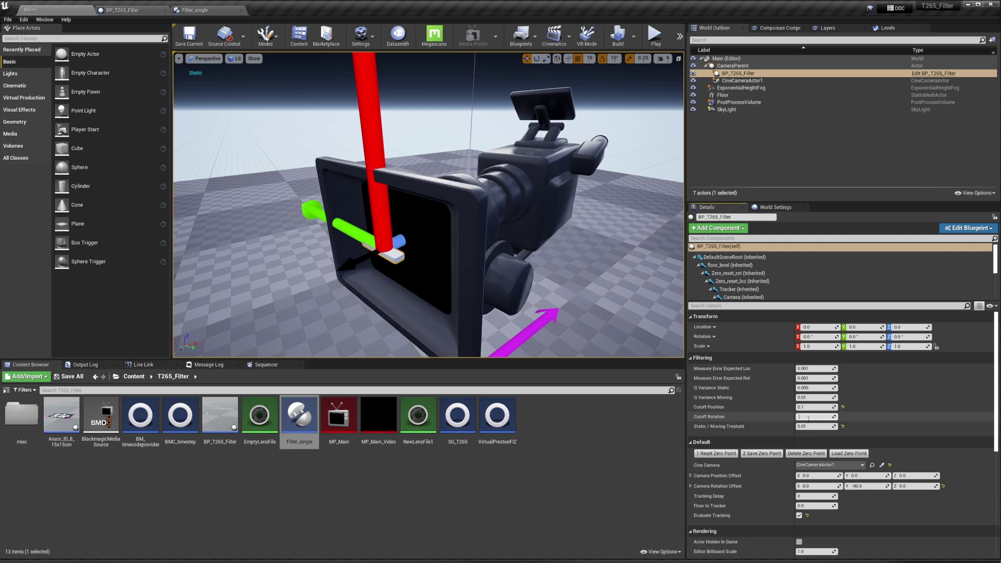
{"action": "type", "text": "0.1"}
{"action": "key", "text": "Return"}
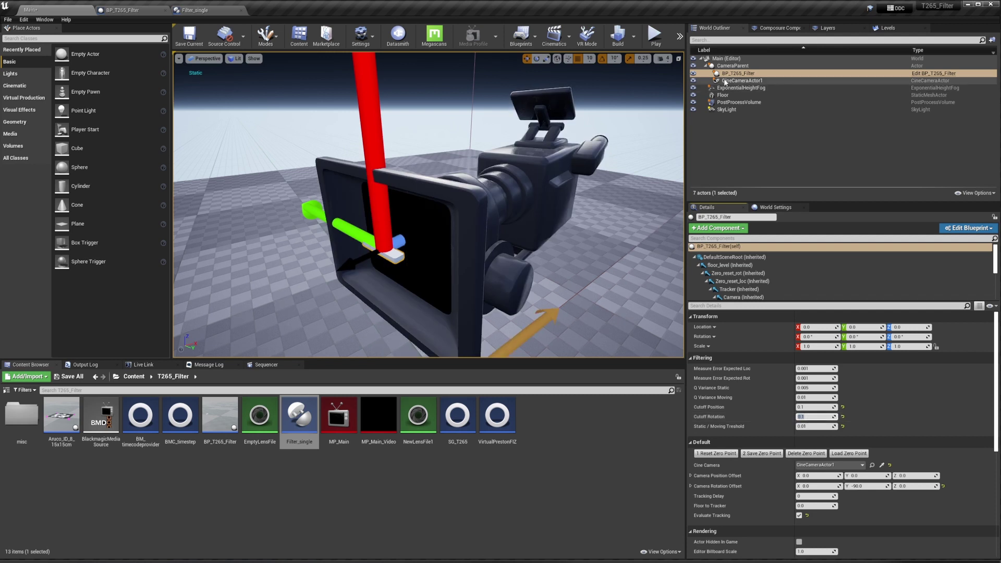
{"action": "left_click", "coordinate": [742, 80]}
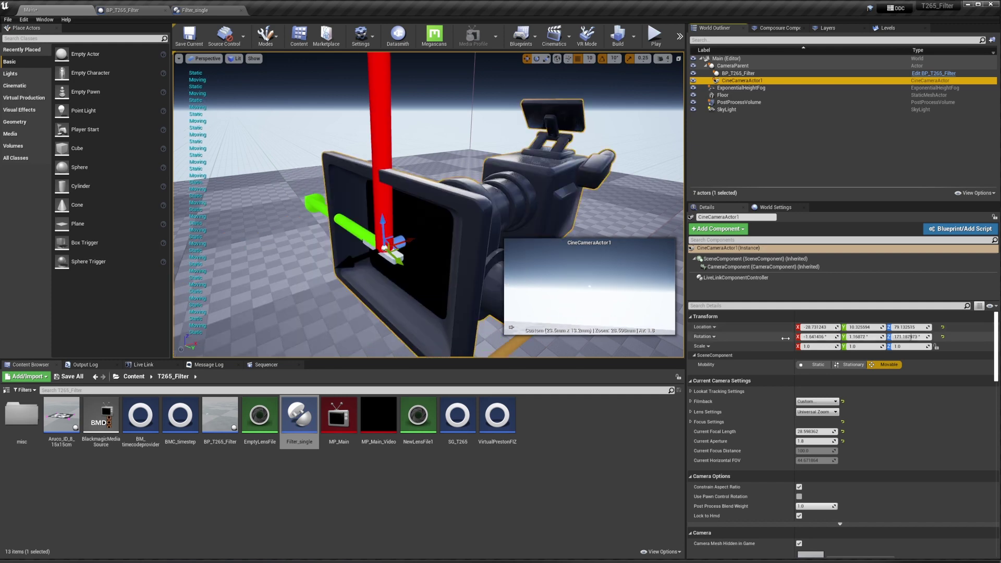
Lower BP_T265_Filter's Cutoff Position and Cutoff Rotation to 0.01 and check CineCameraActor1's transform again
{"action": "left_click", "coordinate": [735, 74]}
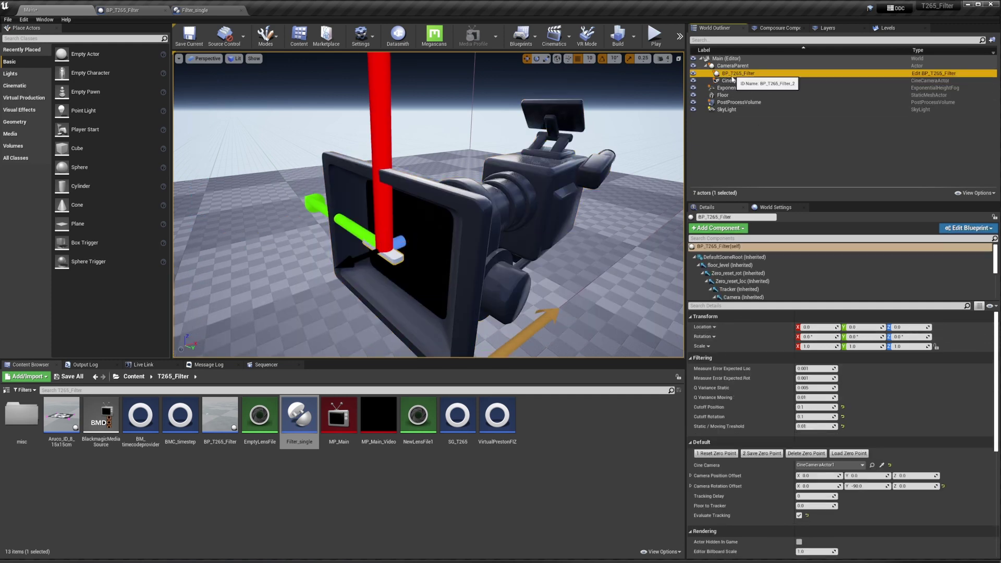
{"action": "left_click", "coordinate": [810, 407]}
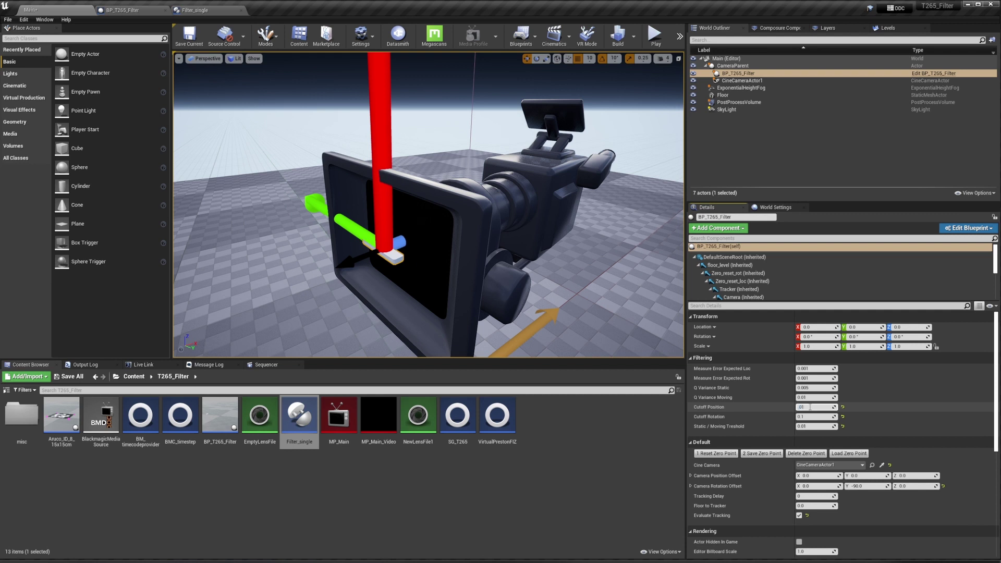
{"action": "type", "text": ".01"}
{"action": "left_click", "coordinate": [807, 416]}
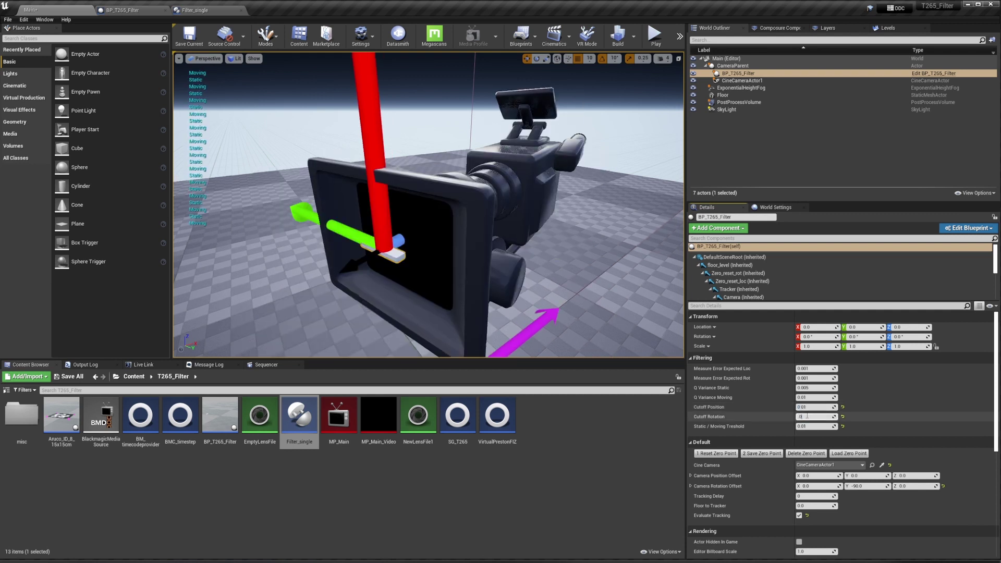
{"action": "type", "text": ".01"}
{"action": "key", "text": "Return"}
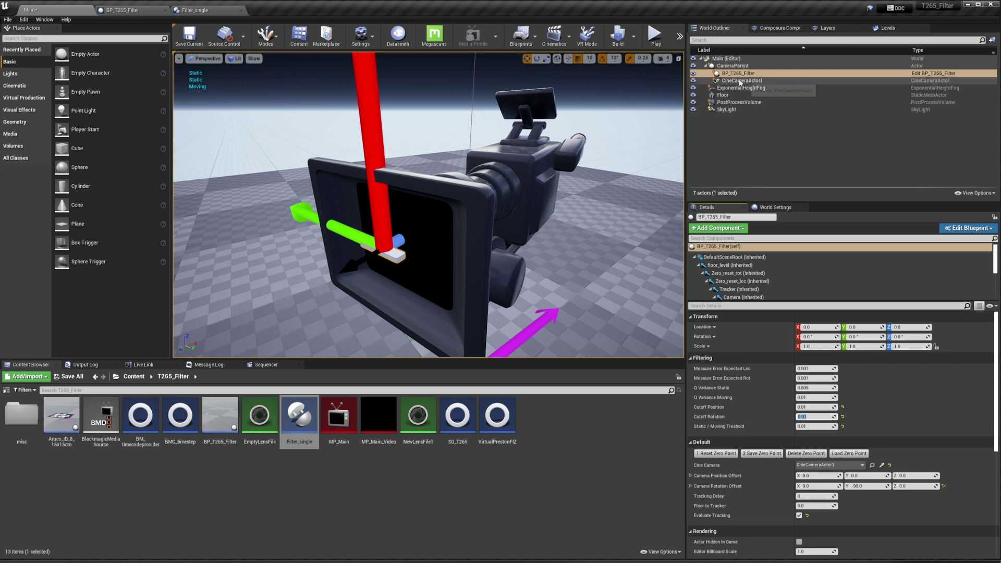
{"action": "left_click", "coordinate": [741, 81]}
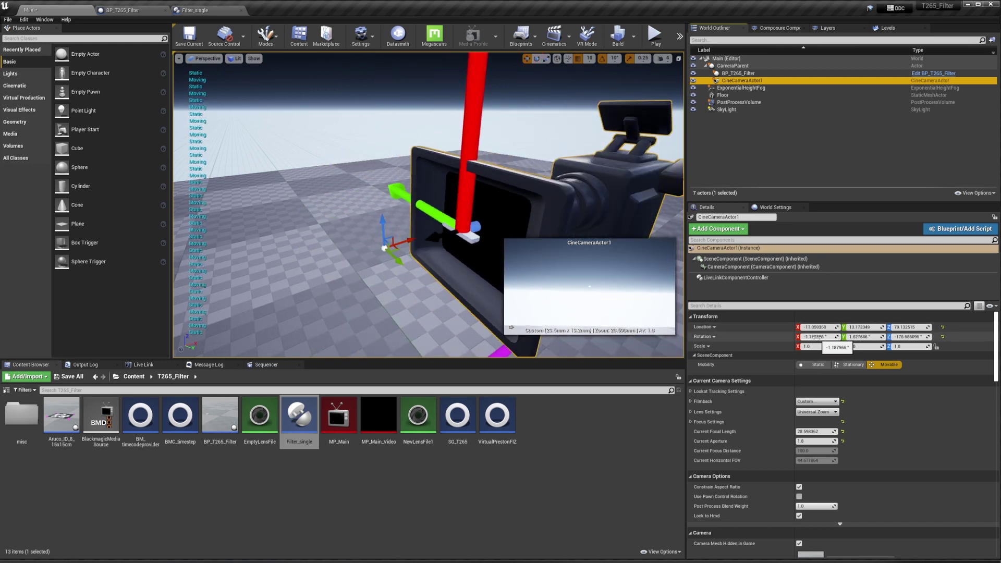
Reset BP_T265_Filter's Cutoff Position and Cutoff Rotation to their defaults
{"action": "double_click", "coordinate": [737, 73]}
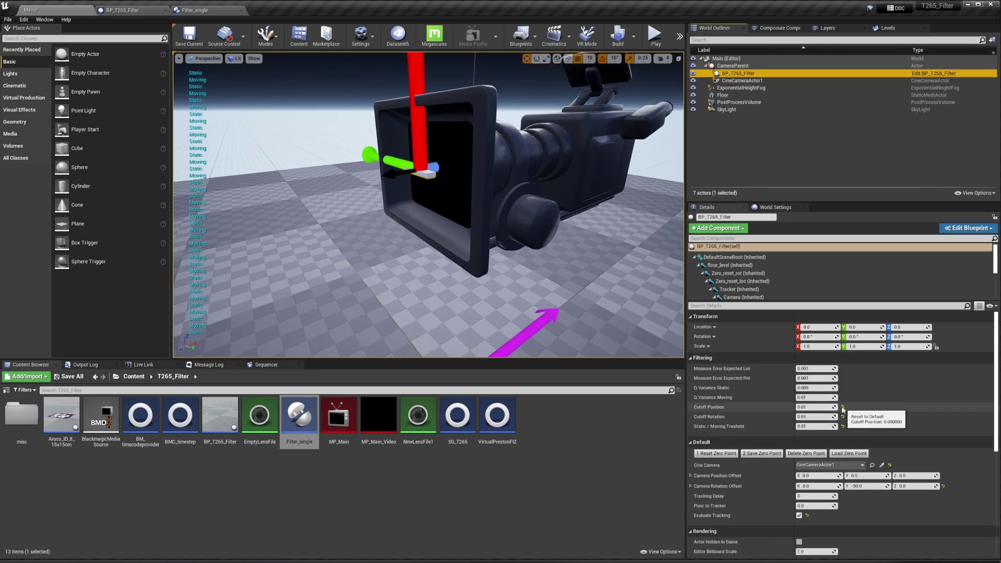
{"action": "left_click", "coordinate": [843, 412]}
{"action": "left_click", "coordinate": [842, 406]}
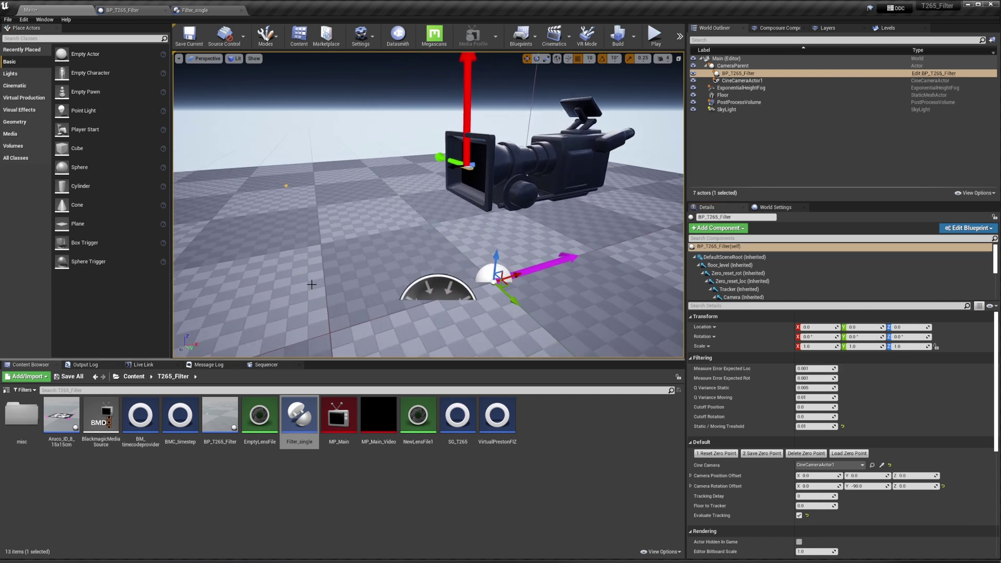
{"action": "left_click", "coordinate": [735, 74]}
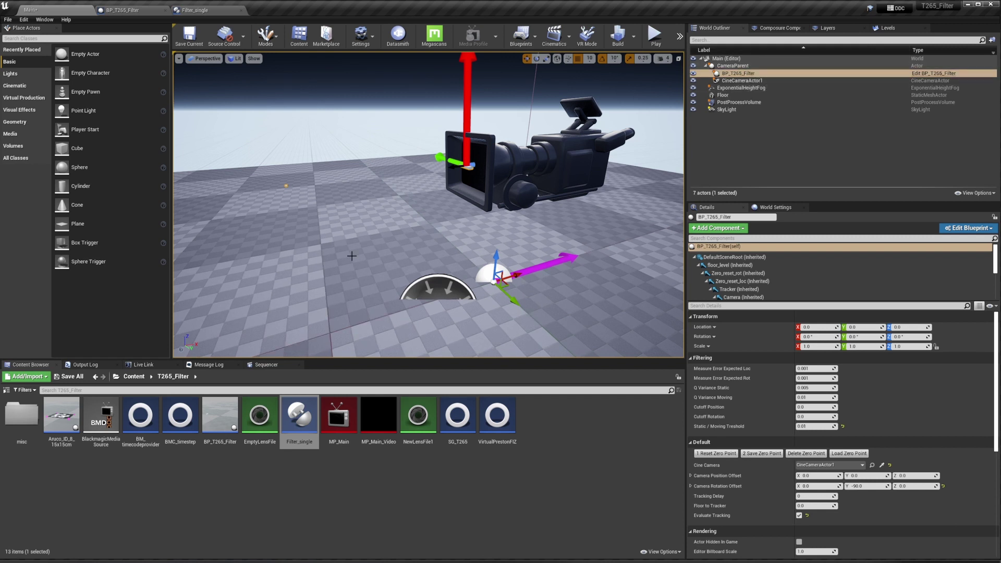
Place two empty actors on the floor in front of the camera, plus a cube and a sphere on opposite sides
{"action": "left_click_drag", "start_coordinate": [315, 283], "coordinate": [315, 300]}
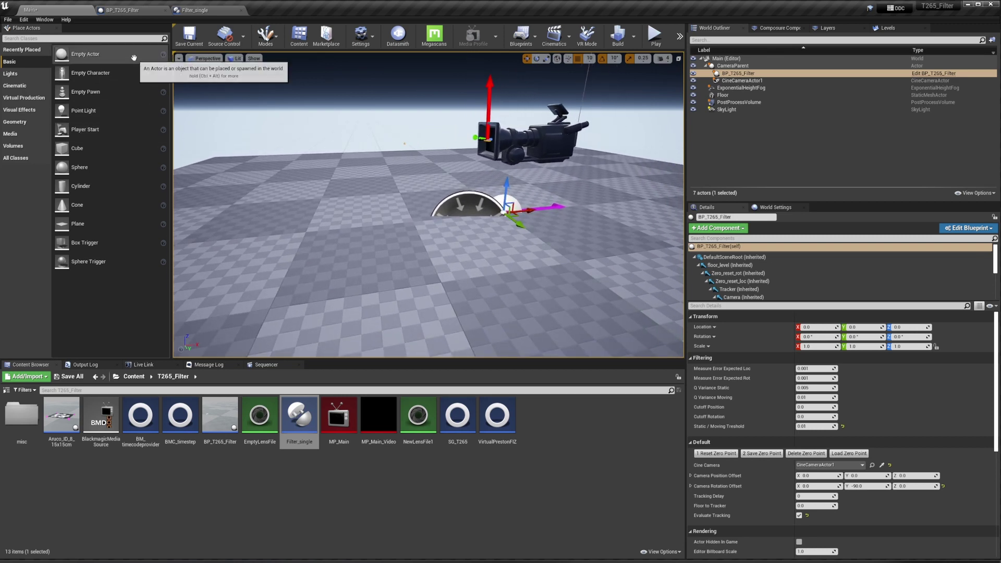
{"action": "left_click_drag", "start_coordinate": [134, 58], "coordinate": [385, 242]}
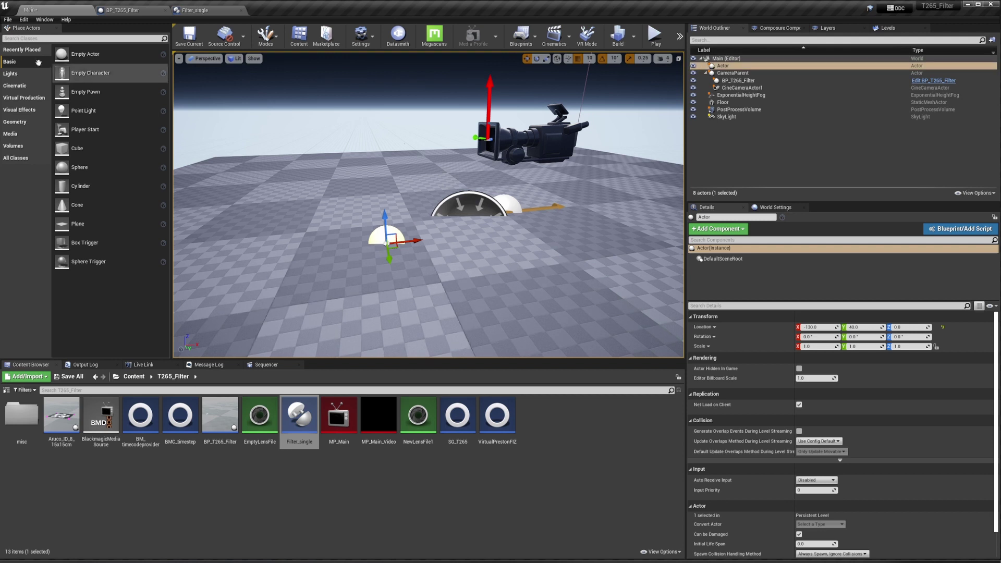
{"action": "left_click_drag", "start_coordinate": [85, 54], "coordinate": [544, 242]}
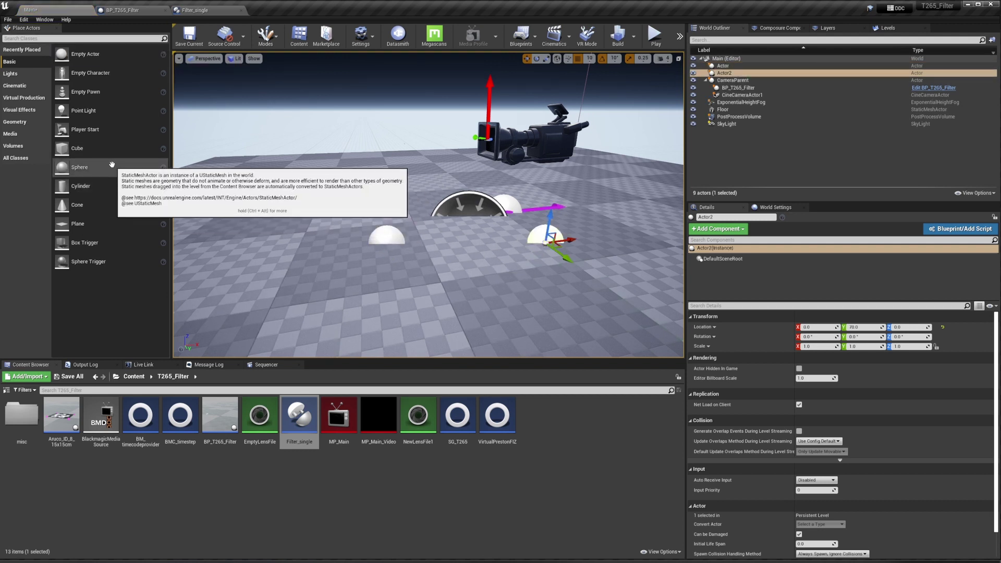
{"action": "left_click_drag", "start_coordinate": [127, 157], "coordinate": [227, 204]}
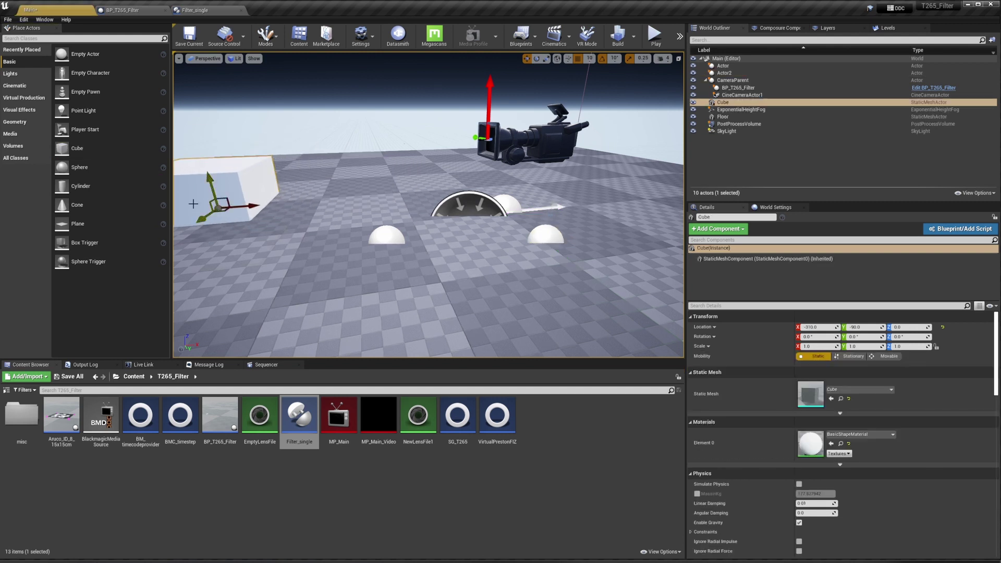
{"action": "left_click_drag", "start_coordinate": [76, 168], "coordinate": [659, 172]}
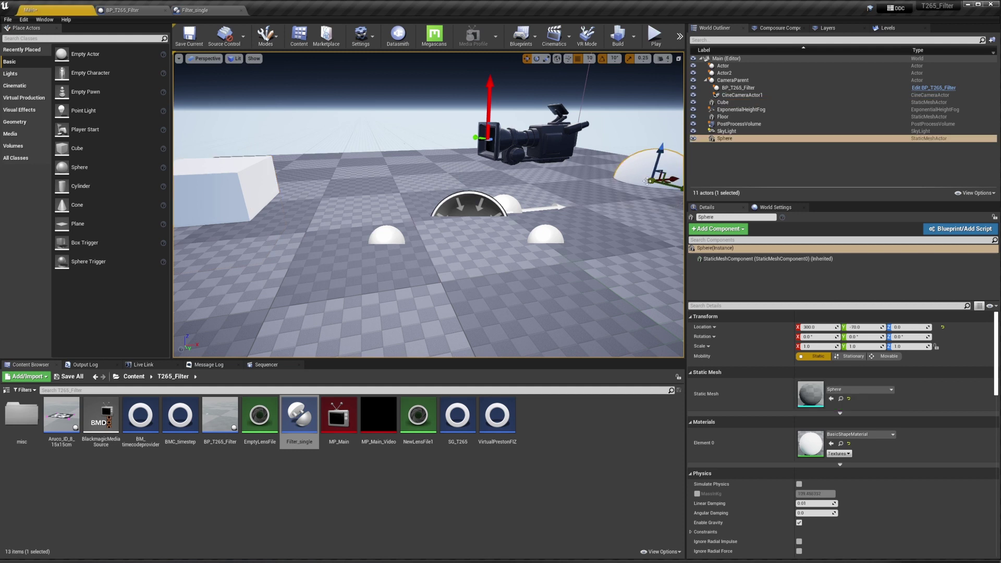
Attach BP_T265_Filter to the first empty Actor and pilot that actor until the camera frames the sphere
{"action": "left_click", "coordinate": [733, 89]}
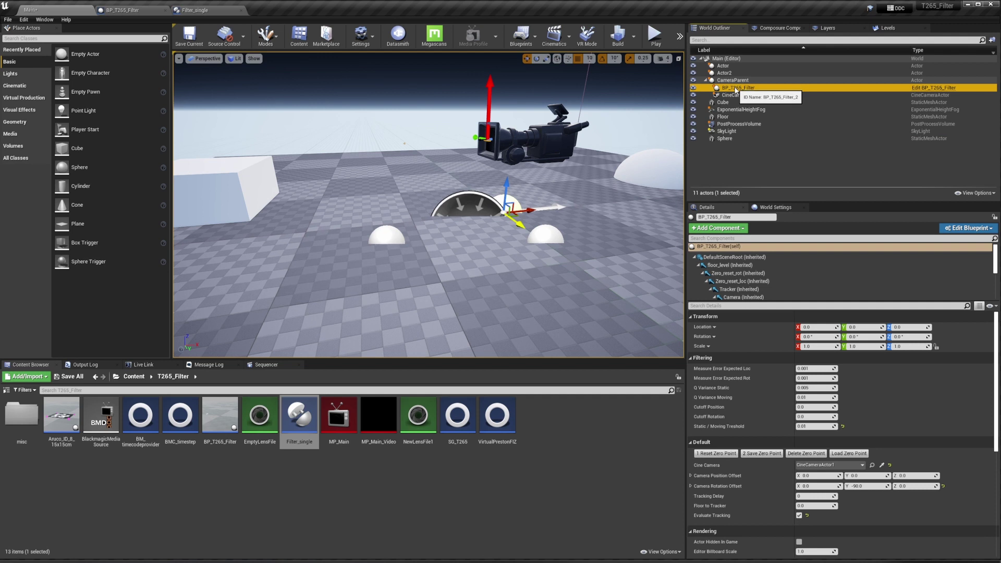
{"action": "mouse_move", "coordinate": [735, 88]}
{"action": "left_mouse_down"}
{"action": "mouse_move", "coordinate": [727, 66]}
{"action": "mouse_move", "coordinate": [739, 101]}
{"action": "mouse_move", "coordinate": [738, 76]}
{"action": "left_mouse_up"}
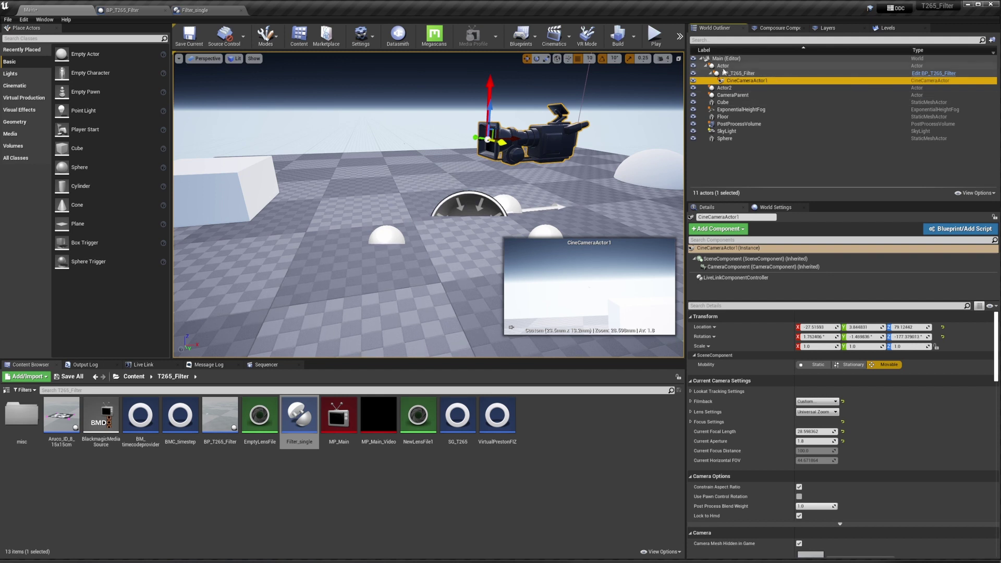
{"action": "left_click", "coordinate": [724, 66]}
{"action": "right_click", "coordinate": [729, 66]}
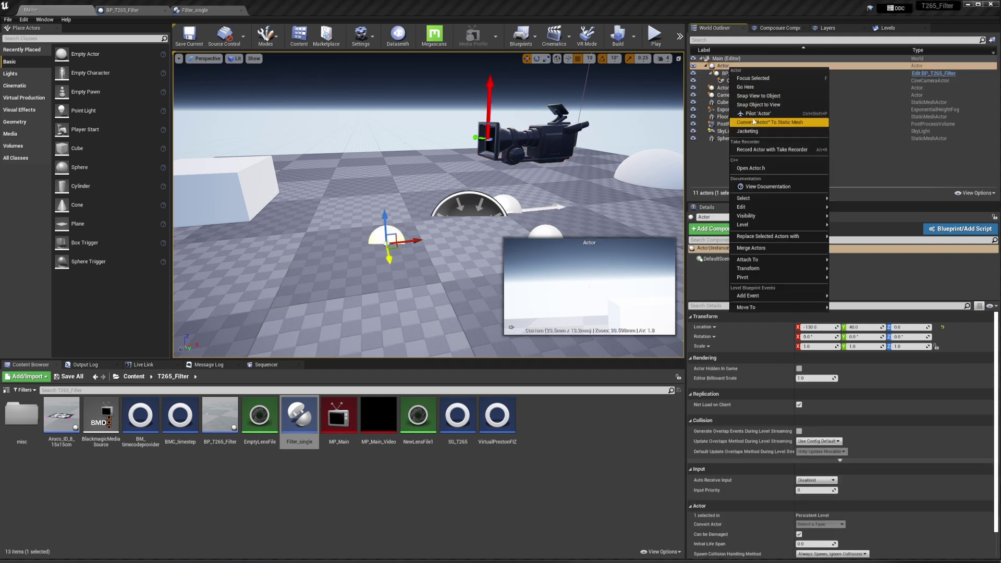
{"action": "left_click", "coordinate": [751, 114]}
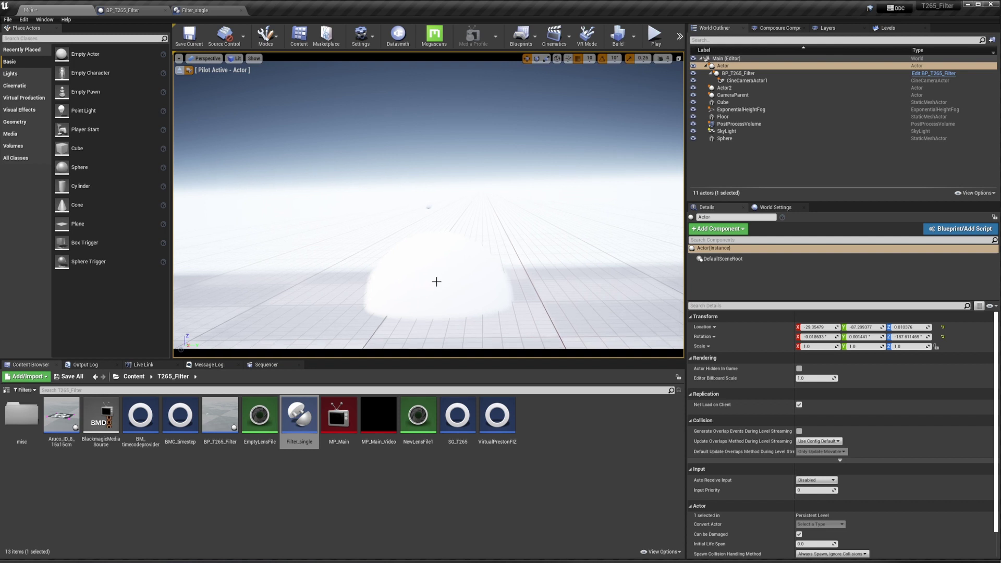
{"action": "left_click", "coordinate": [756, 81]}
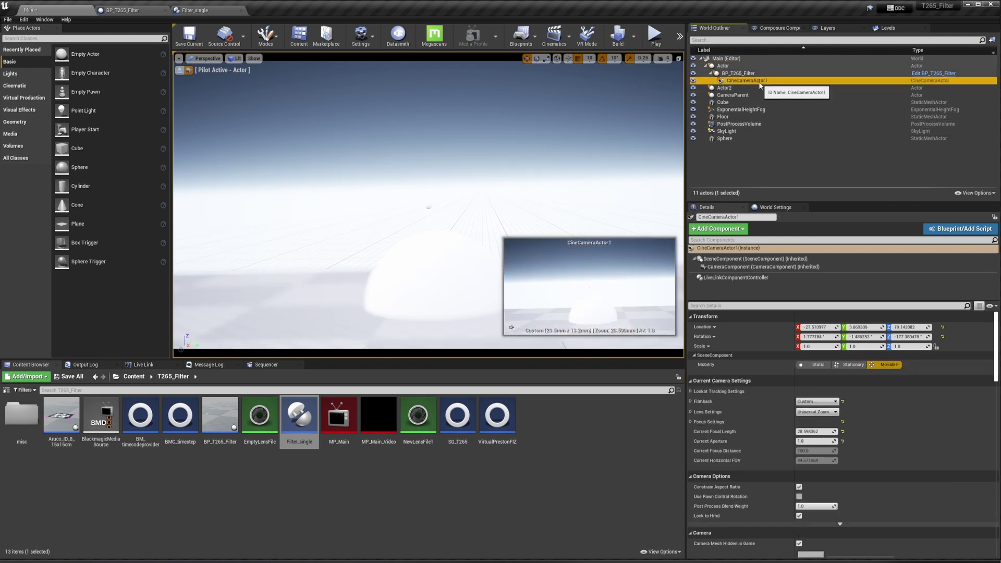
{"action": "left_click", "coordinate": [730, 66]}
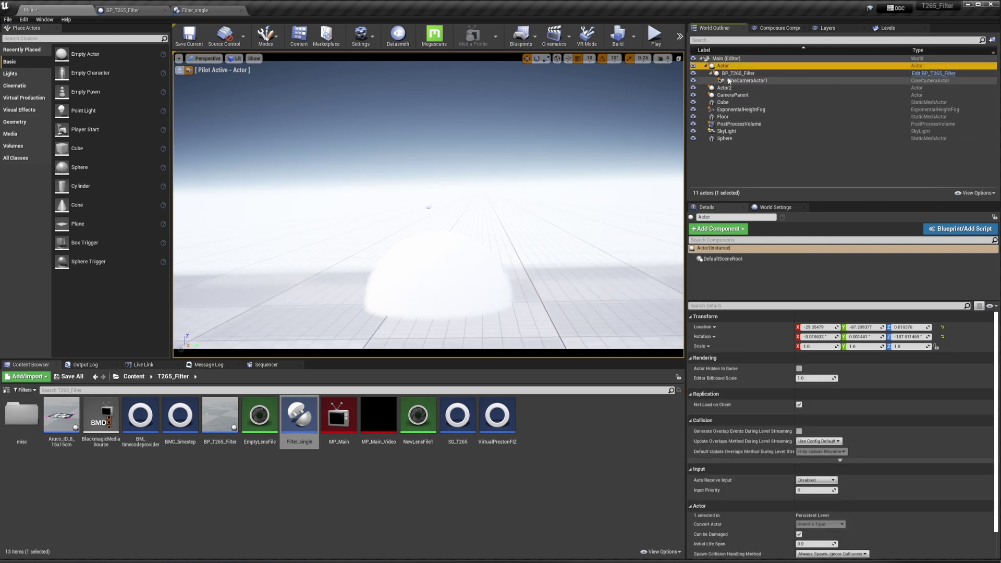
Attach BP_T265_Filter to Actor2 and pilot Actor2 until the camera frames the cube
{"action": "left_click_drag", "start_coordinate": [734, 76], "coordinate": [731, 88]}
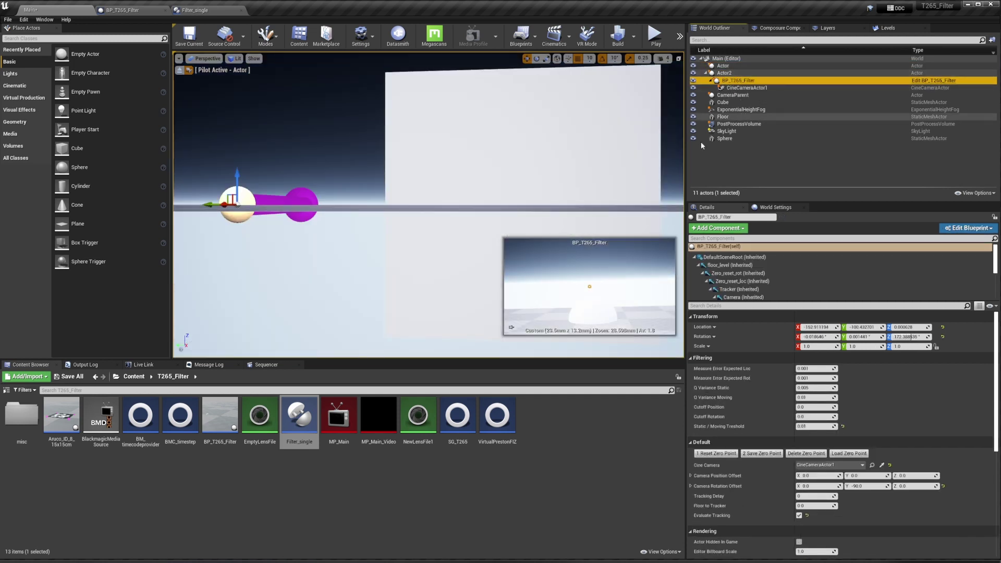
{"action": "right_click", "coordinate": [728, 73]}
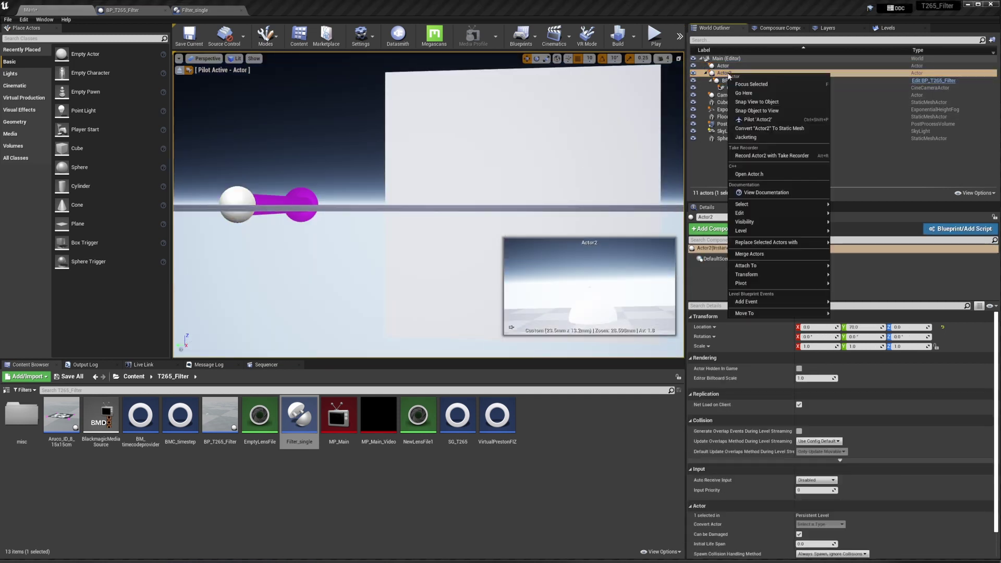
{"action": "left_click", "coordinate": [755, 120]}
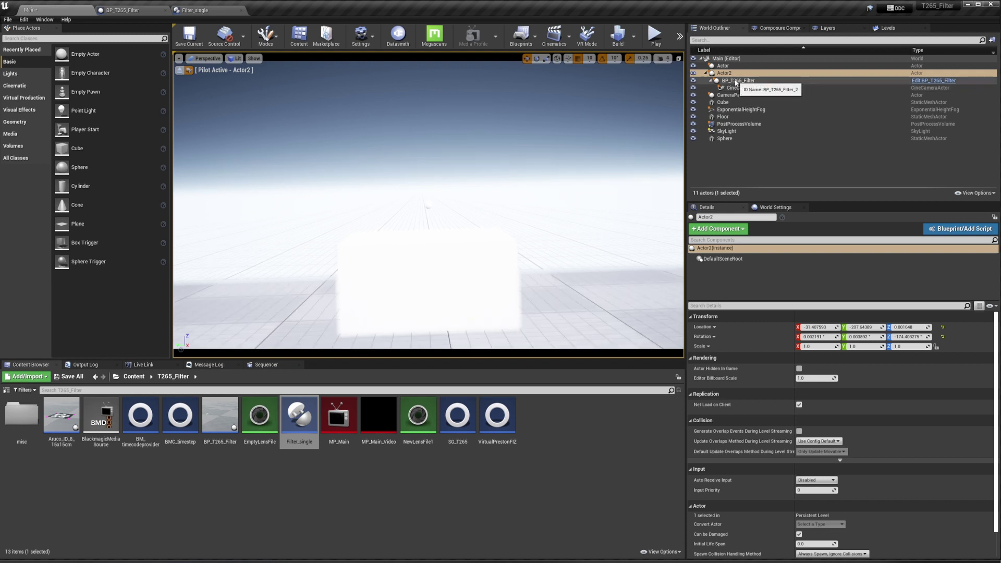
Reattach BP_T265_Filter to the first Actor and check the CineCameraActor1 preview
{"action": "left_click_drag", "start_coordinate": [734, 81], "coordinate": [729, 67]}
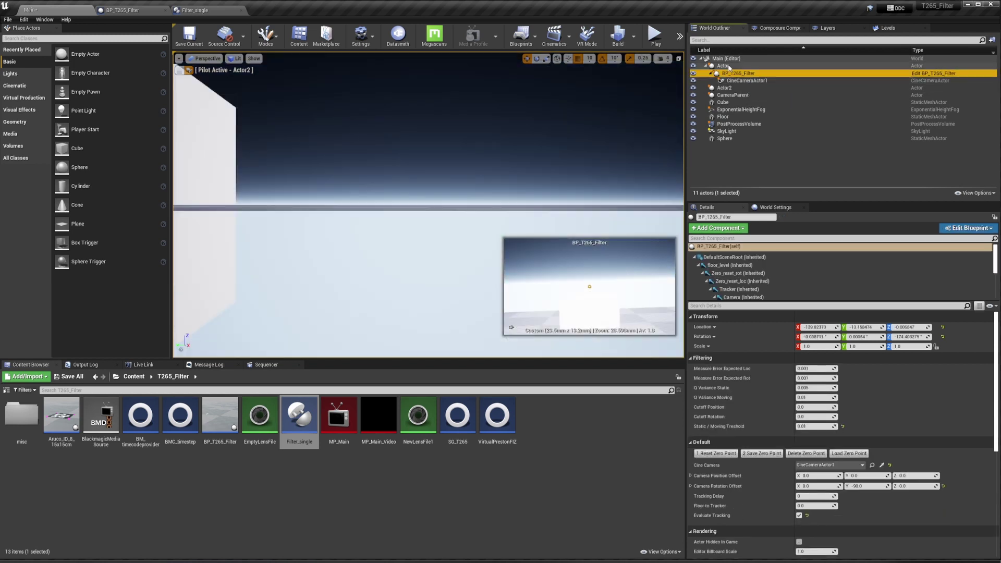
{"action": "left_click", "coordinate": [746, 80]}
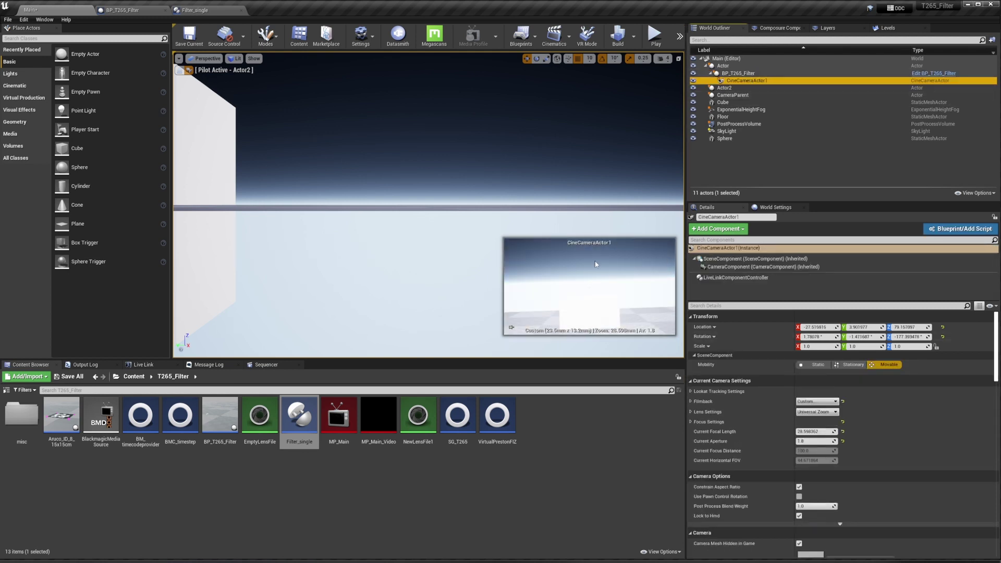
Open the BP_T265_Filter blueprint from the level for editing
{"action": "left_click", "coordinate": [733, 74]}
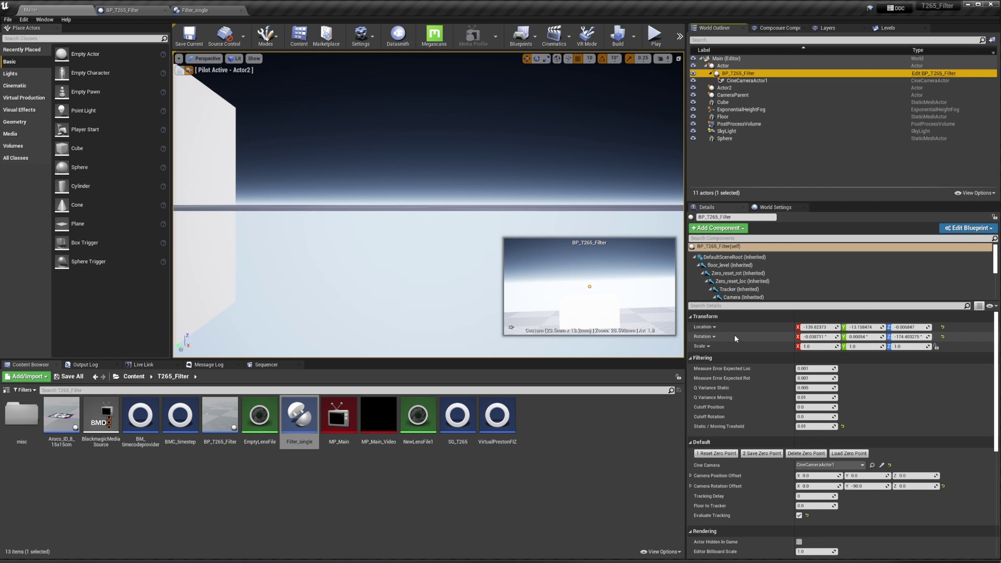
{"action": "left_click", "coordinate": [934, 74]}
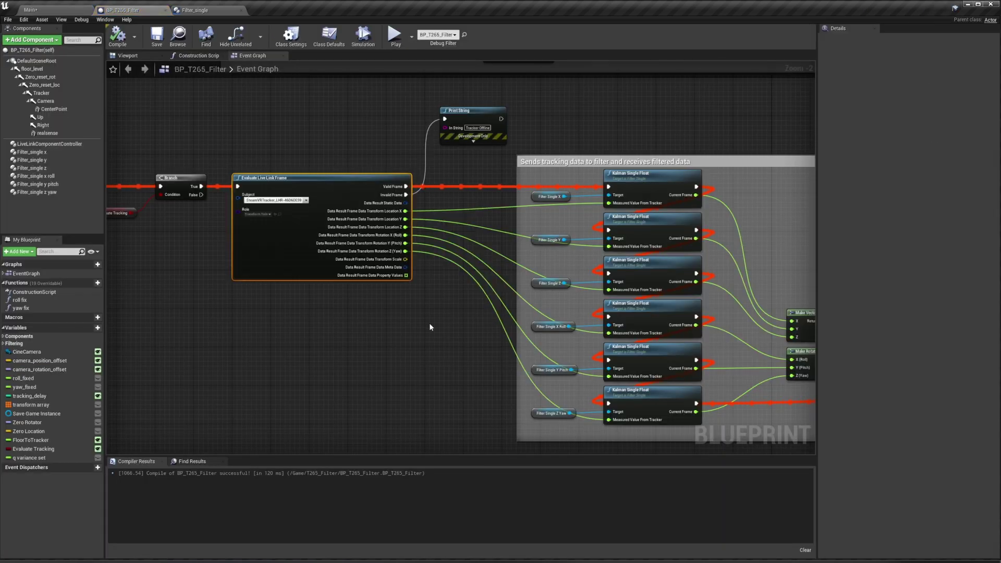
Insert a Sequence node between the Remove Index and Branch nodes in the Event Graph and align it with the execution wire
{"action": "scroll", "coordinate": [430, 327], "scroll_direction": "down", "scroll_amount": 4}
{"action": "right_click_drag", "start_coordinate": [570, 371], "coordinate": [213, 307]}
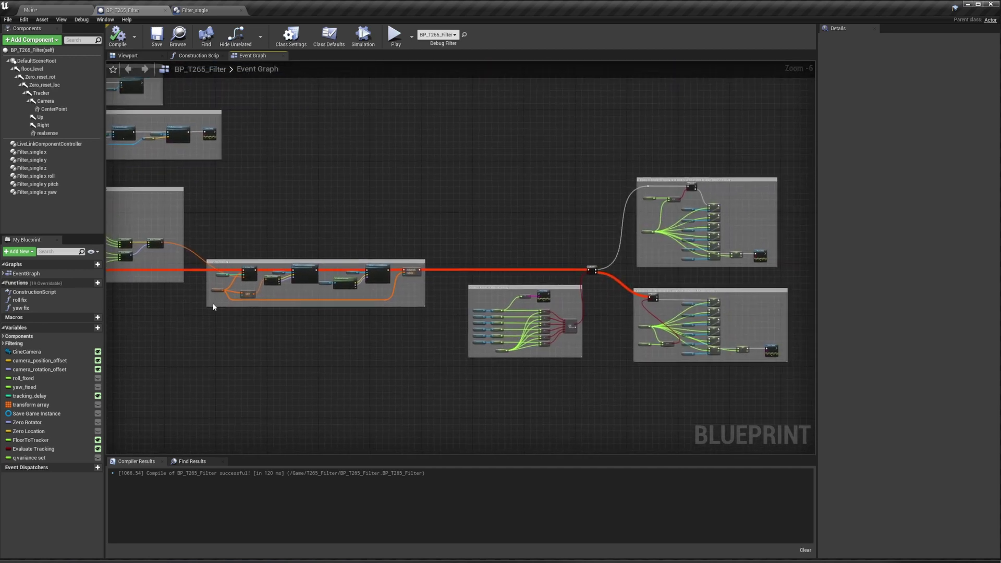
{"action": "scroll", "coordinate": [398, 362], "scroll_direction": "up", "scroll_amount": 6}
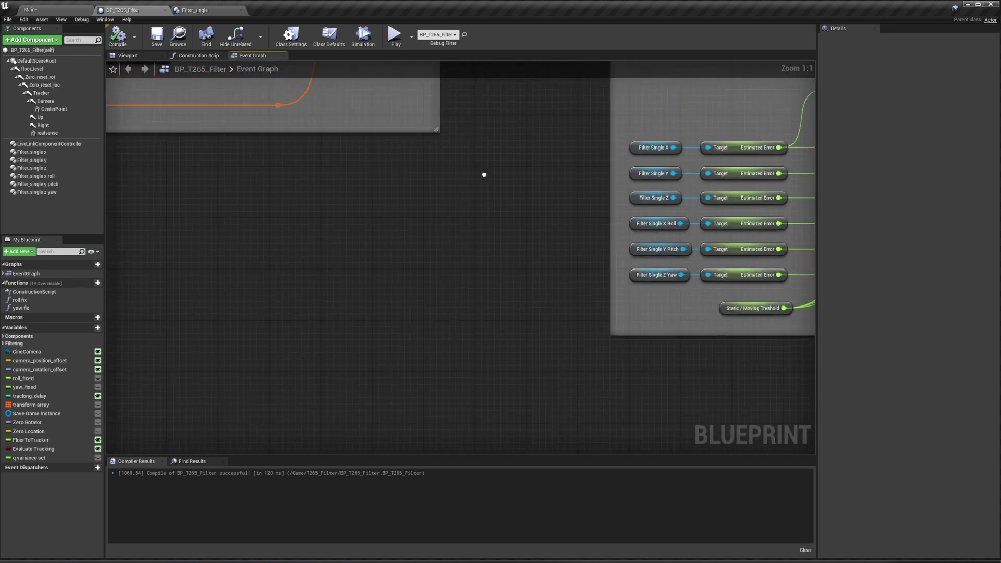
{"action": "right_click_drag", "start_coordinate": [483, 174], "coordinate": [257, 371]}
{"action": "scroll", "coordinate": [256, 372], "scroll_direction": "down", "scroll_amount": 2}
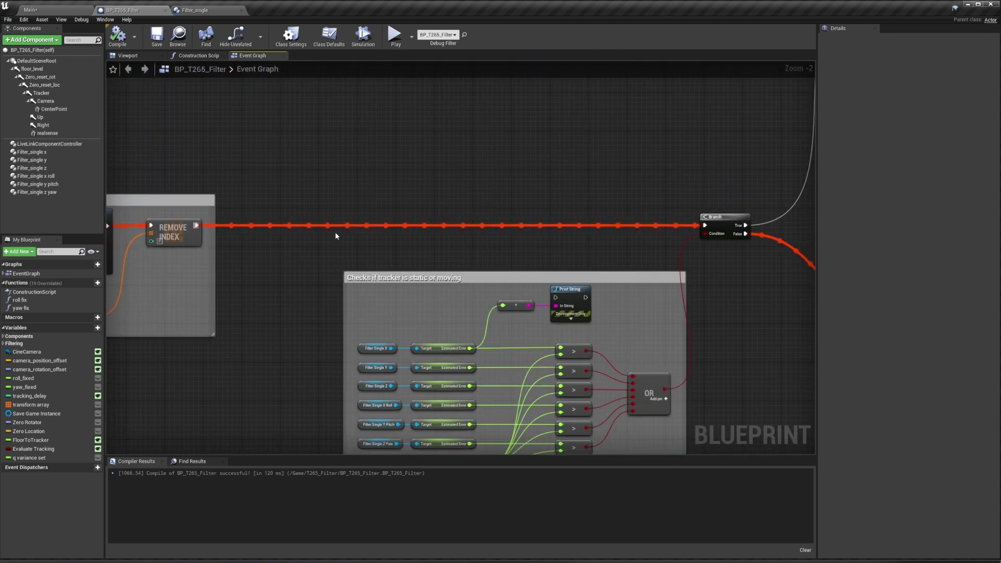
{"action": "left_click_drag", "start_coordinate": [197, 225], "coordinate": [347, 225]}
{"action": "type", "text": "sequence"}
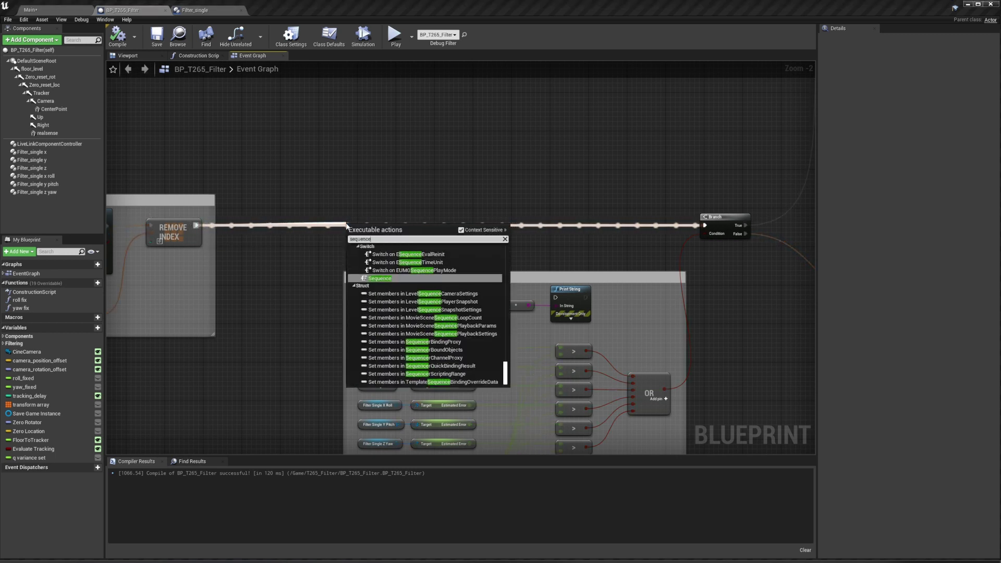
{"action": "key", "text": "Return"}
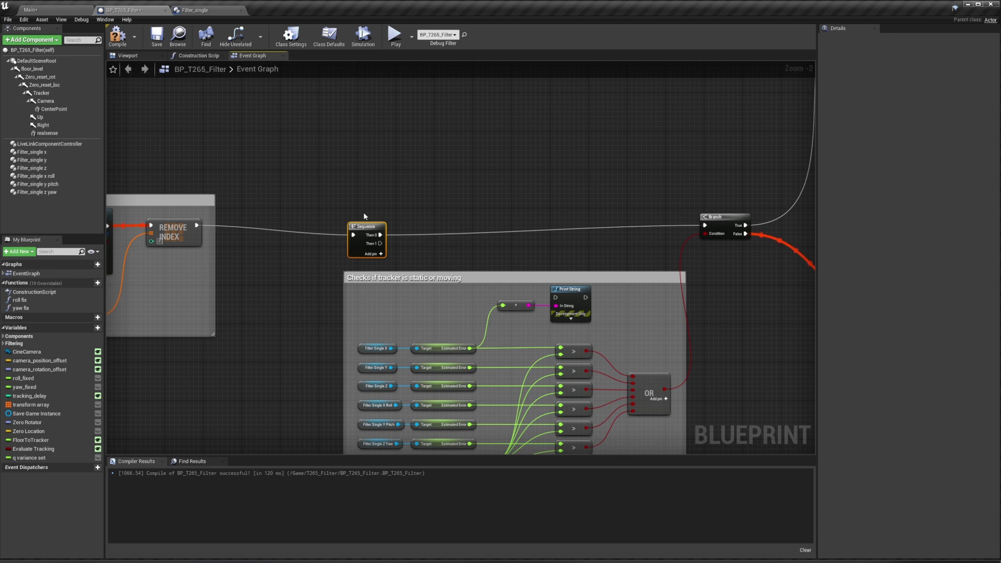
{"action": "left_click_drag", "start_coordinate": [366, 225], "coordinate": [375, 216]}
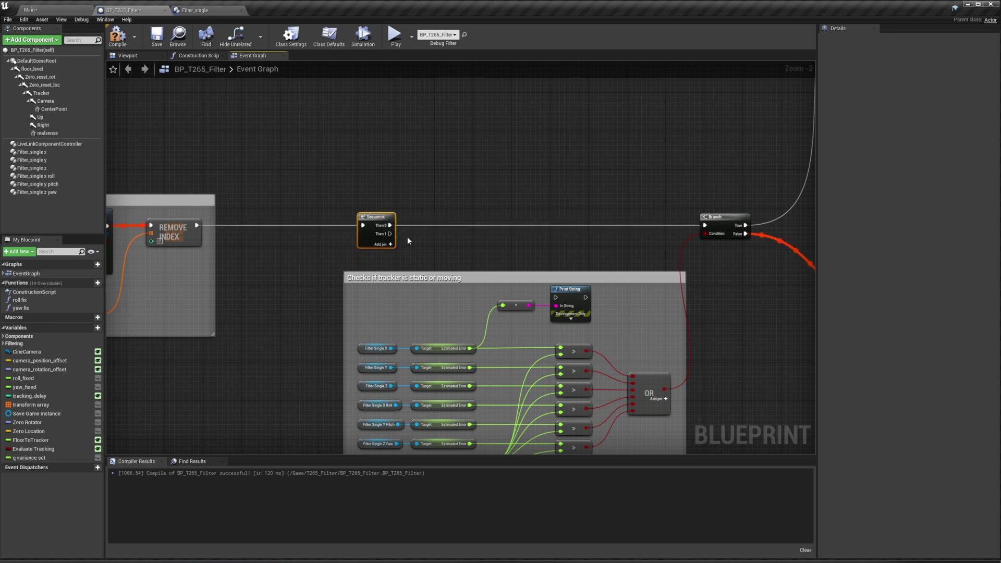
Add a SetRelativeLocationAndRotation node targeting DefaultSceneRoot with zero location and rotation, and run it from the Sequence node's Then 1 output
{"action": "left_click_drag", "start_coordinate": [37, 61], "coordinate": [397, 127]}
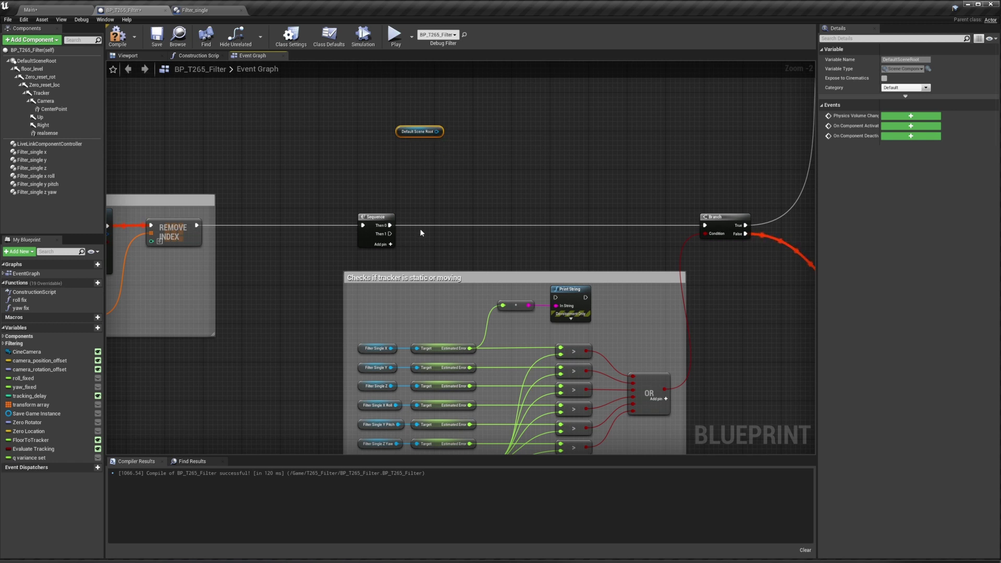
{"action": "left_click_drag", "start_coordinate": [438, 131], "coordinate": [499, 151]}
{"action": "type", "text": "set relative"}
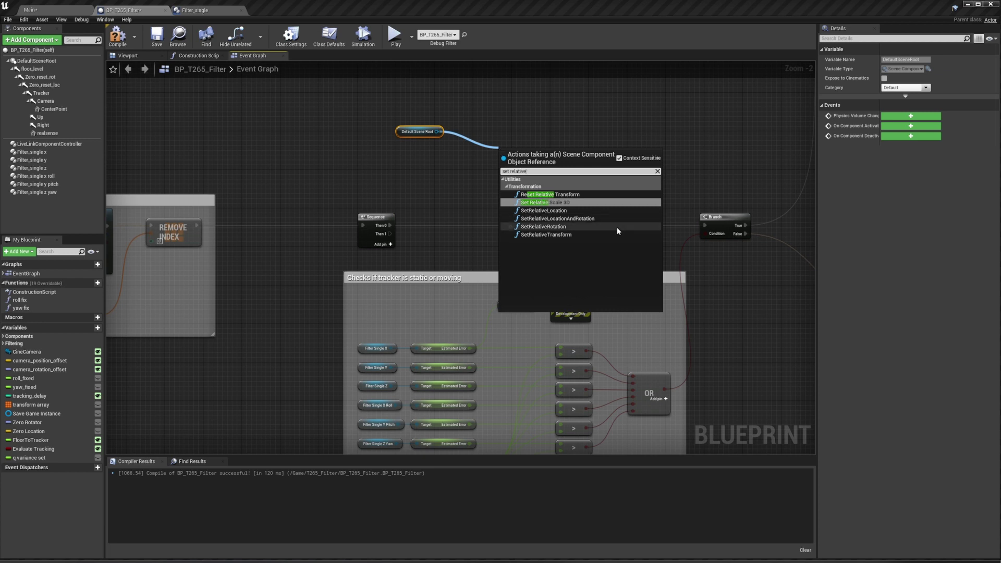
{"action": "left_click", "coordinate": [566, 219]}
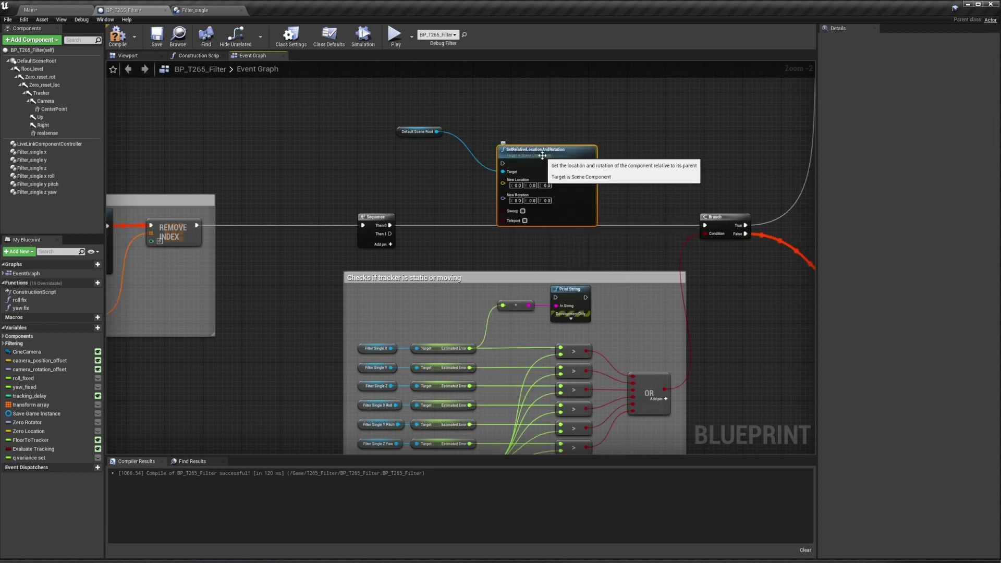
{"action": "left_click_drag", "start_coordinate": [554, 164], "coordinate": [544, 168]}
{"action": "left_click_drag", "start_coordinate": [389, 233], "coordinate": [494, 170]}
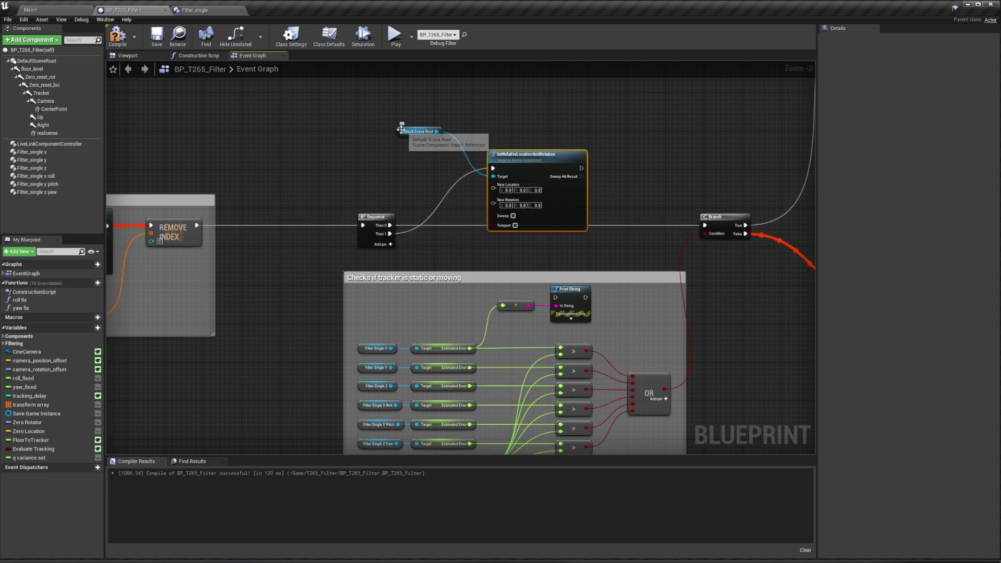
{"action": "left_click_drag", "start_coordinate": [402, 132], "coordinate": [401, 174]}
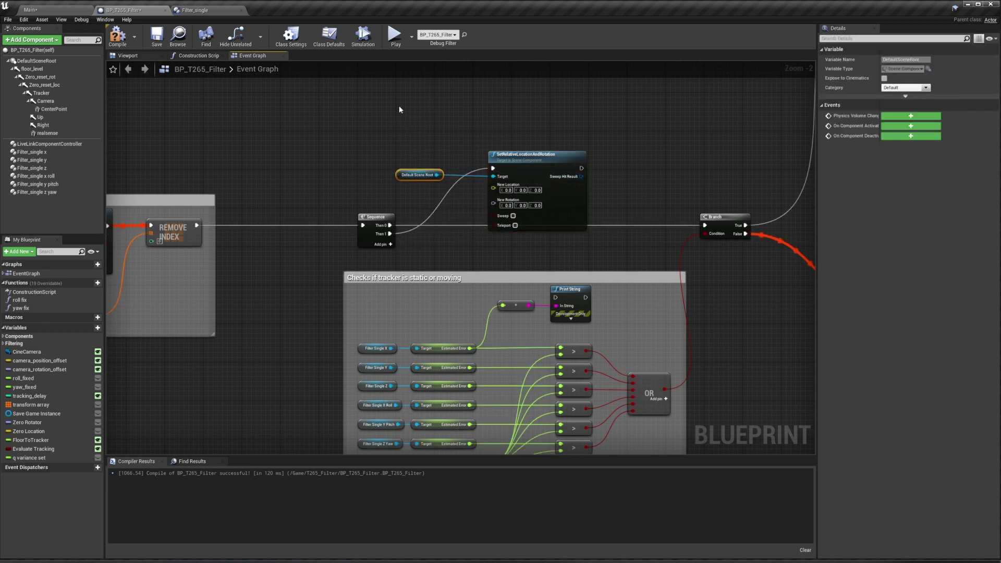
Copy the DefaultSceneRoot and SetRelativeLocationAndRotation nodes into the Construction Script and connect them to the end of its execution chain
{"action": "left_click_drag", "start_coordinate": [399, 106], "coordinate": [499, 189]}
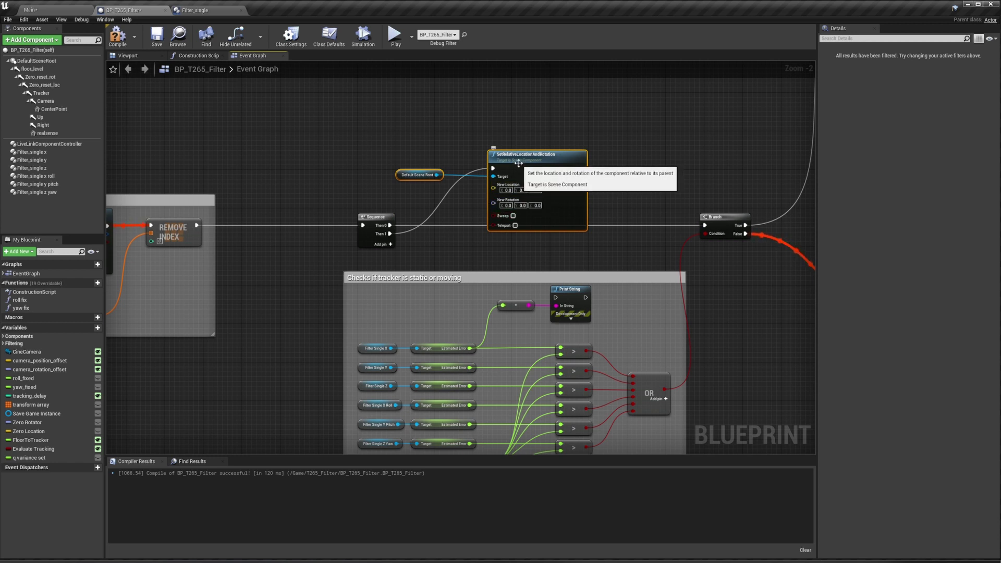
{"action": "left_click", "coordinate": [198, 55]}
{"action": "scroll", "coordinate": [520, 163], "scroll_direction": "down", "scroll_amount": 4}
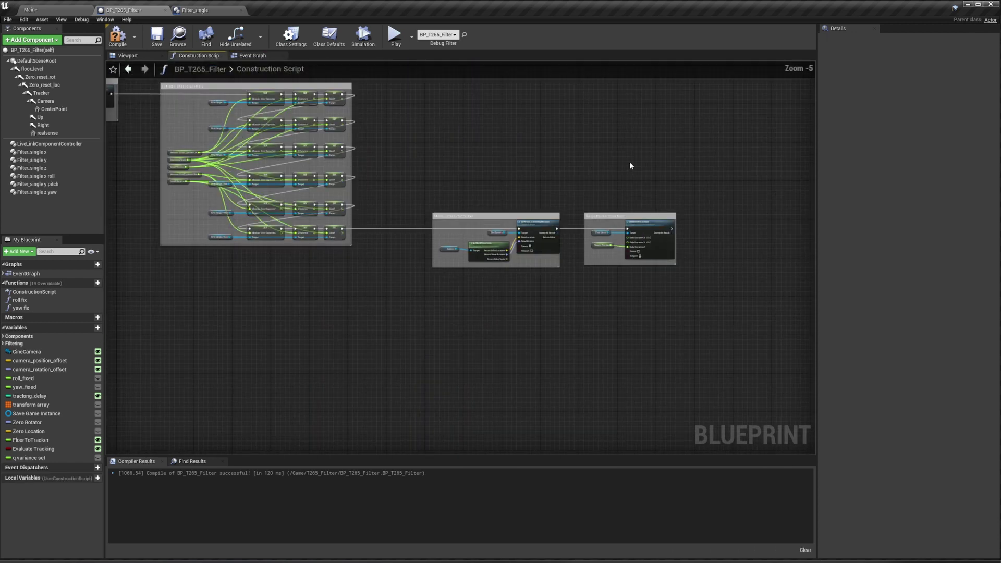
{"action": "right_click_drag", "start_coordinate": [630, 166], "coordinate": [538, 282]}
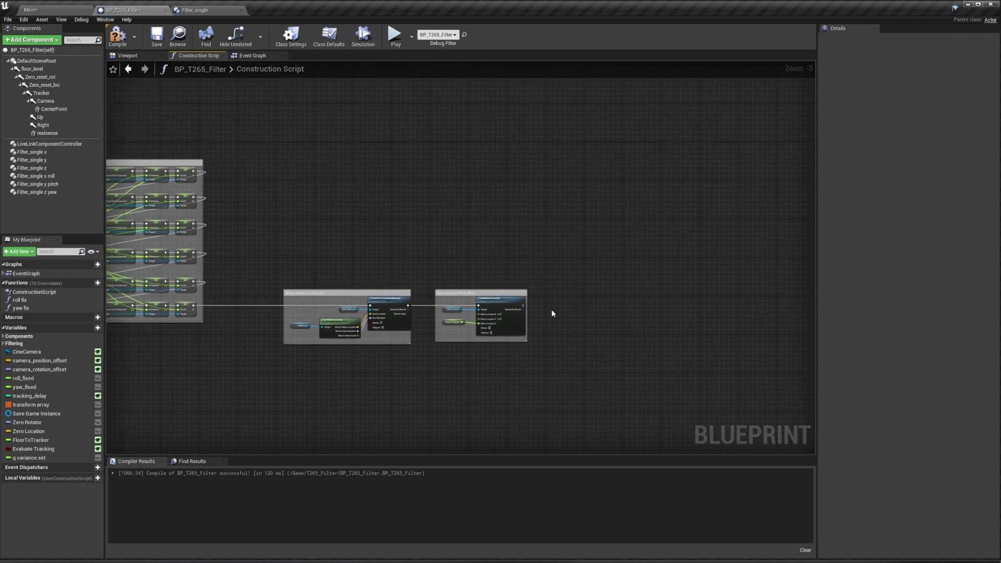
{"action": "key", "text": "ctrl+v"}
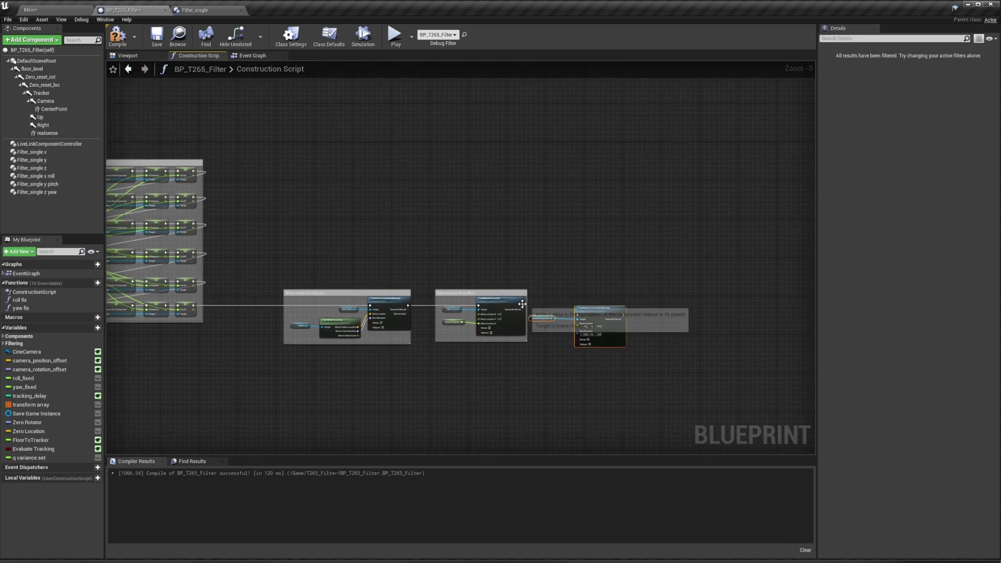
{"action": "left_click_drag", "start_coordinate": [523, 306], "coordinate": [598, 304]}
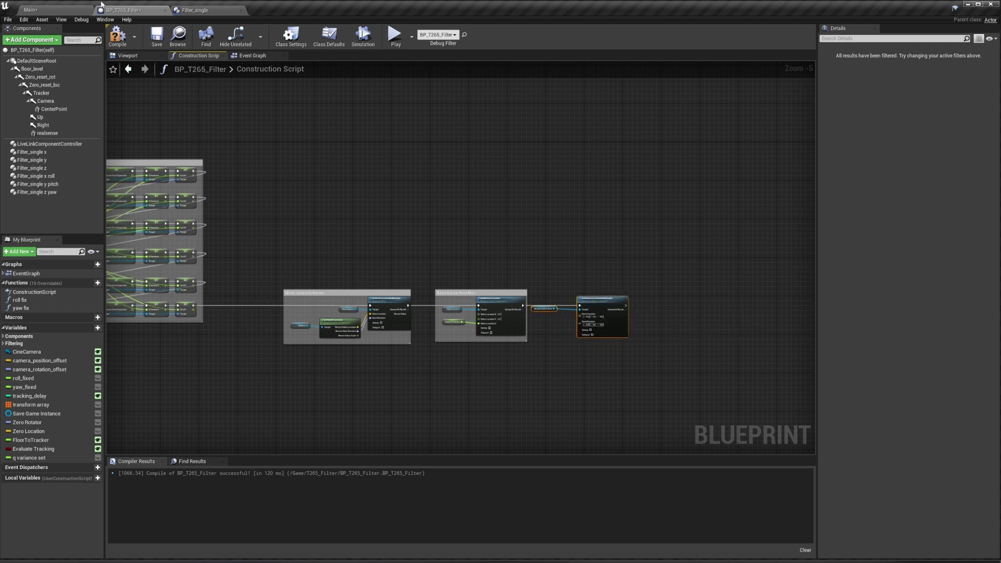
Compile and save the blueprint, and select BP_T265_Filter in the Main level to check its transform
{"action": "left_click", "coordinate": [118, 34]}
{"action": "left_click", "coordinate": [157, 36]}
{"action": "left_click", "coordinate": [30, 10]}
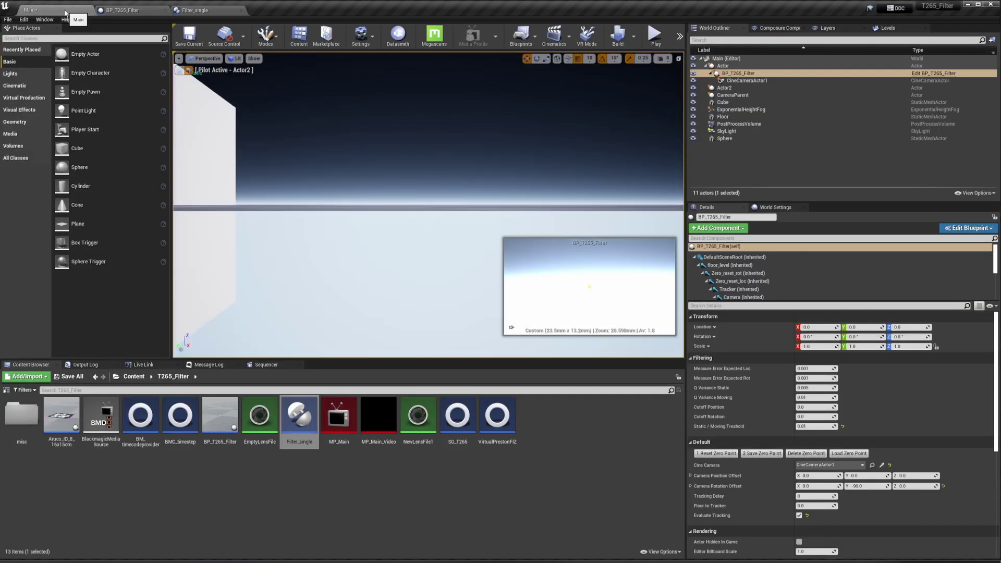
{"action": "left_click", "coordinate": [739, 73]}
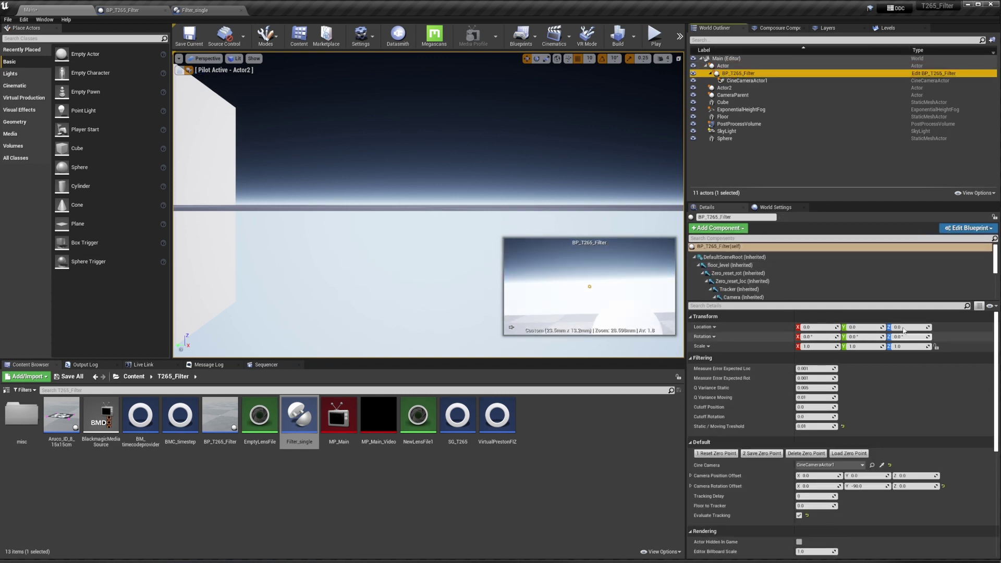
Pilot the first Actor until the view frames the sphere, and pin the CineCameraActor1 preview
{"action": "left_click", "coordinate": [728, 66]}
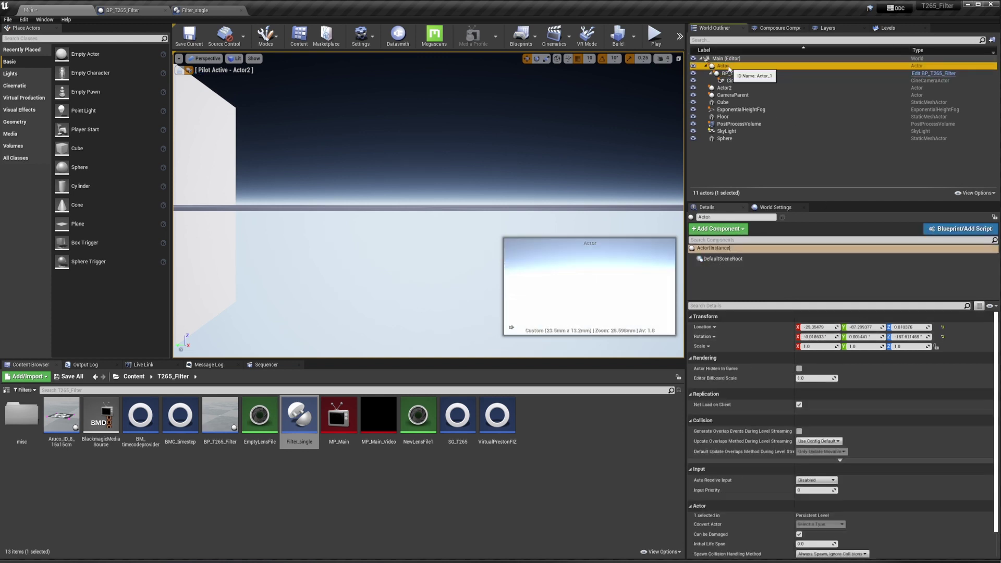
{"action": "right_click", "coordinate": [727, 67]}
{"action": "left_click", "coordinate": [751, 125]}
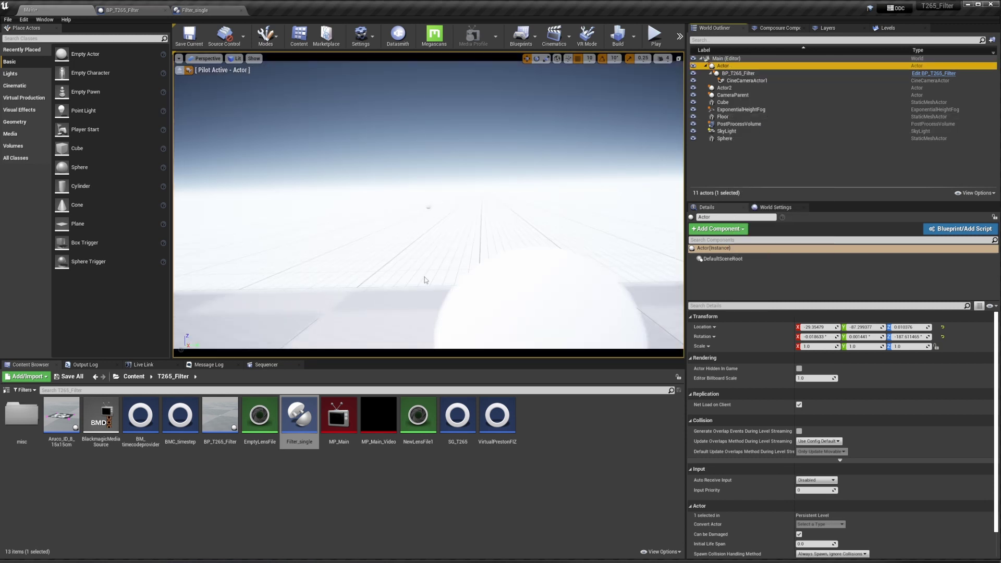
{"action": "mouse_move", "coordinate": [425, 281]}
{"action": "right_mouse_down"}
{"action": "mouse_move", "coordinate": [411, 282]}
{"action": "mouse_move", "coordinate": [438, 280]}
{"action": "mouse_move", "coordinate": [425, 281]}
{"action": "right_mouse_up"}
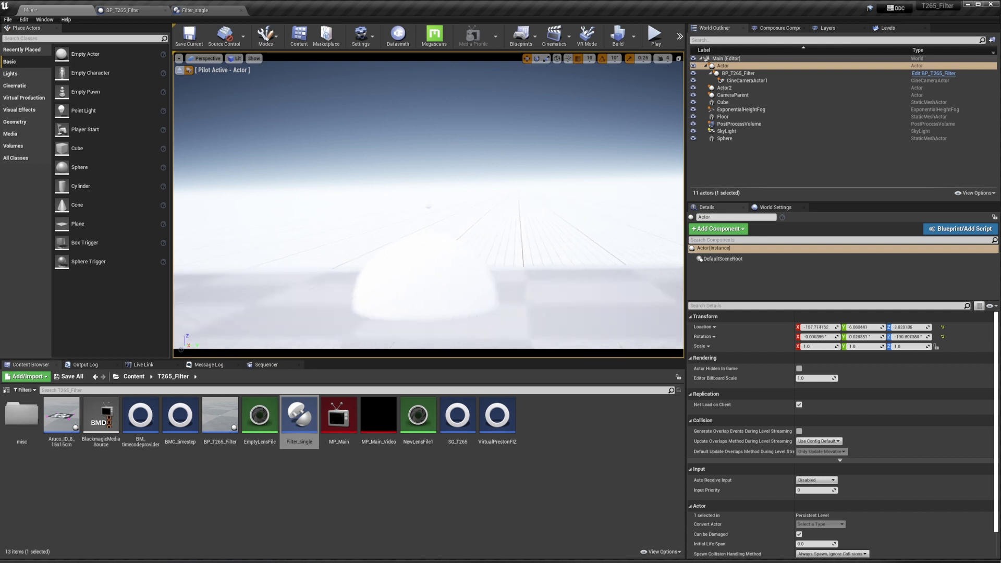
{"action": "left_click", "coordinate": [746, 80]}
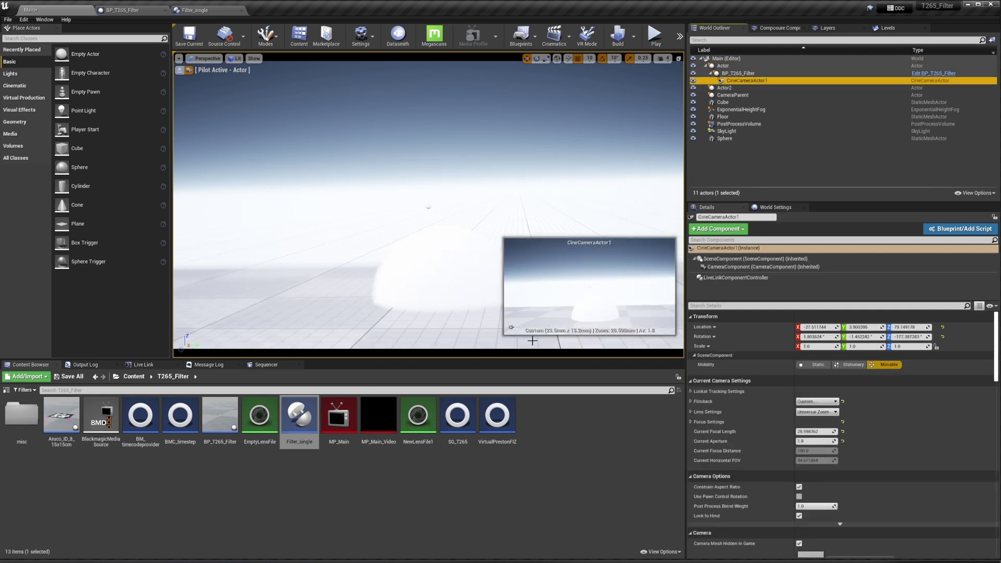
{"action": "left_click", "coordinate": [511, 327]}
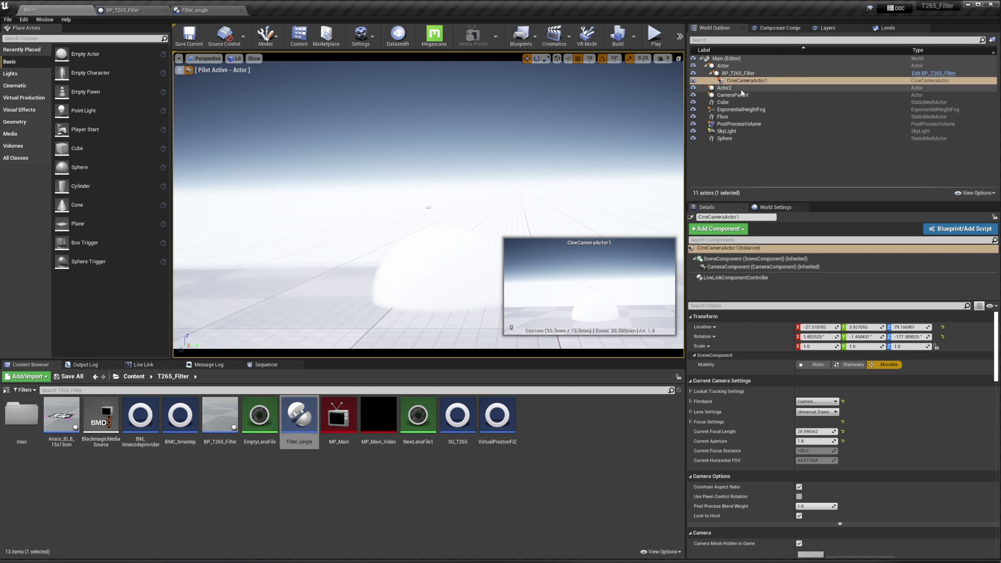
Attach BP_T265_Filter to Actor2 and pilot Actor2 until the pinned camera preview frames the cube
{"action": "left_click", "coordinate": [758, 74]}
{"action": "left_click_drag", "start_coordinate": [758, 74], "coordinate": [749, 87]}
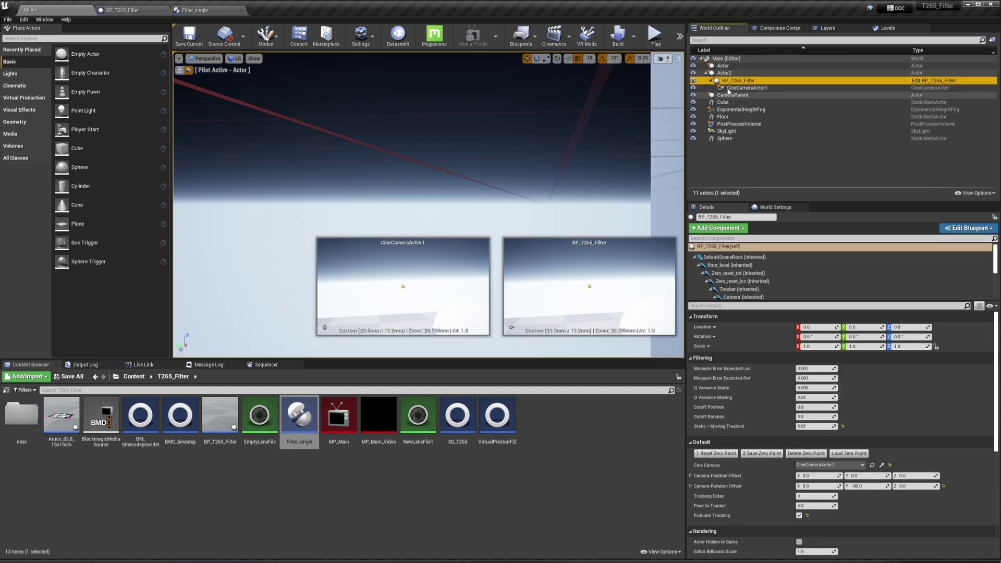
{"action": "right_click", "coordinate": [725, 73]}
{"action": "left_click", "coordinate": [759, 120]}
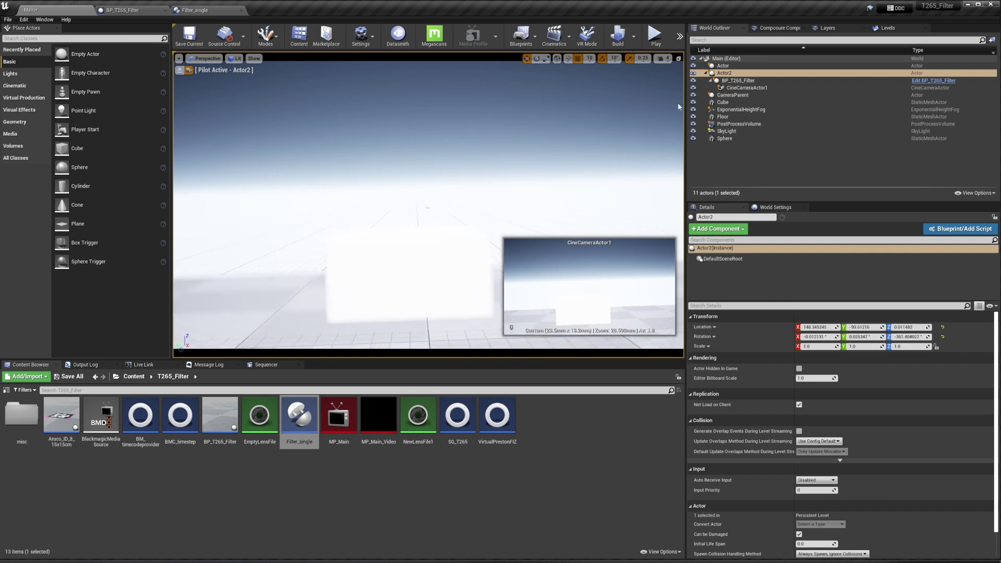
Switch BP_T265_Filter's parent to the first Actor and back to Actor2, checking its transform and the camera preview
{"action": "left_click", "coordinate": [740, 81]}
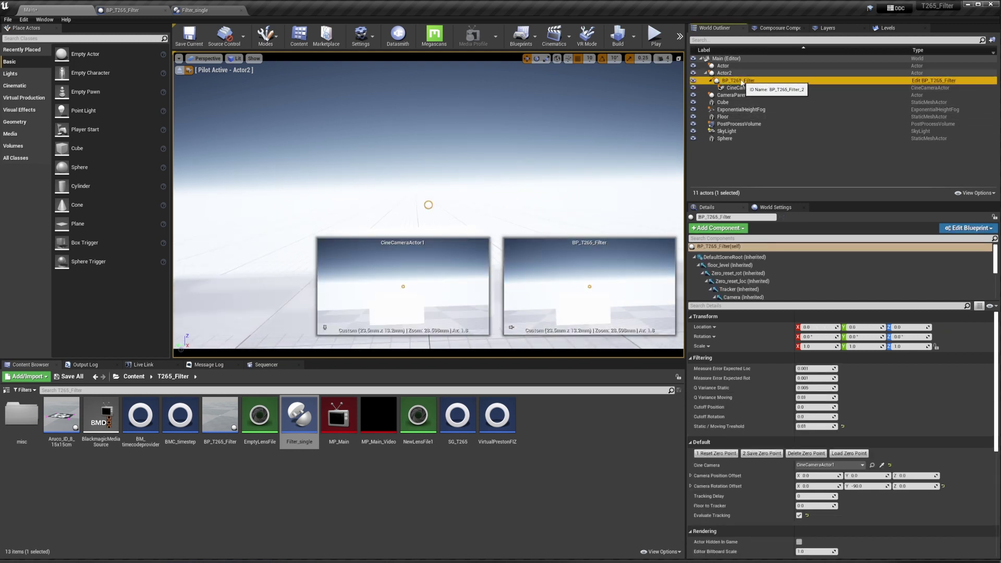
{"action": "left_click_drag", "start_coordinate": [741, 82], "coordinate": [729, 67]}
{"action": "left_click", "coordinate": [745, 80]}
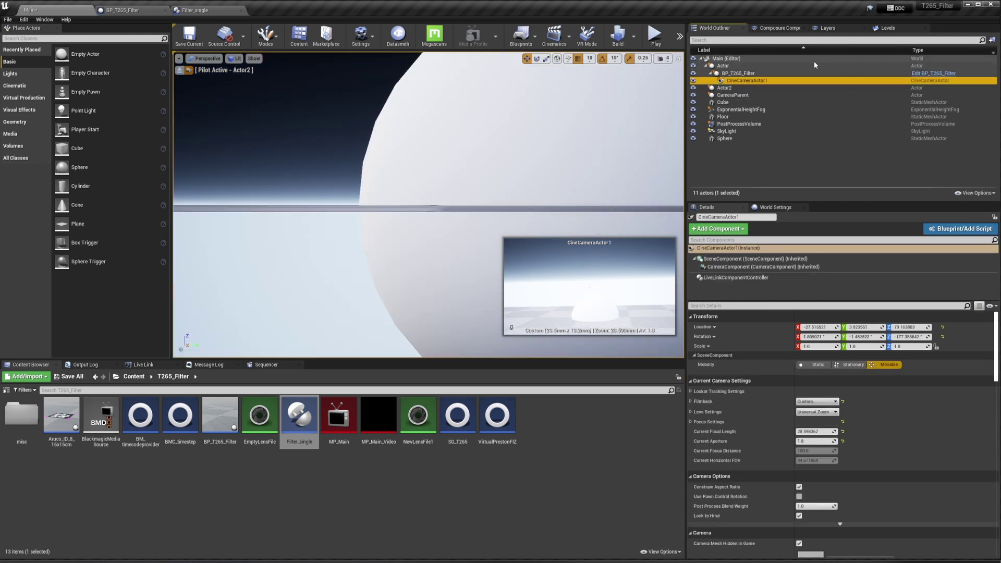
{"action": "left_click", "coordinate": [742, 74]}
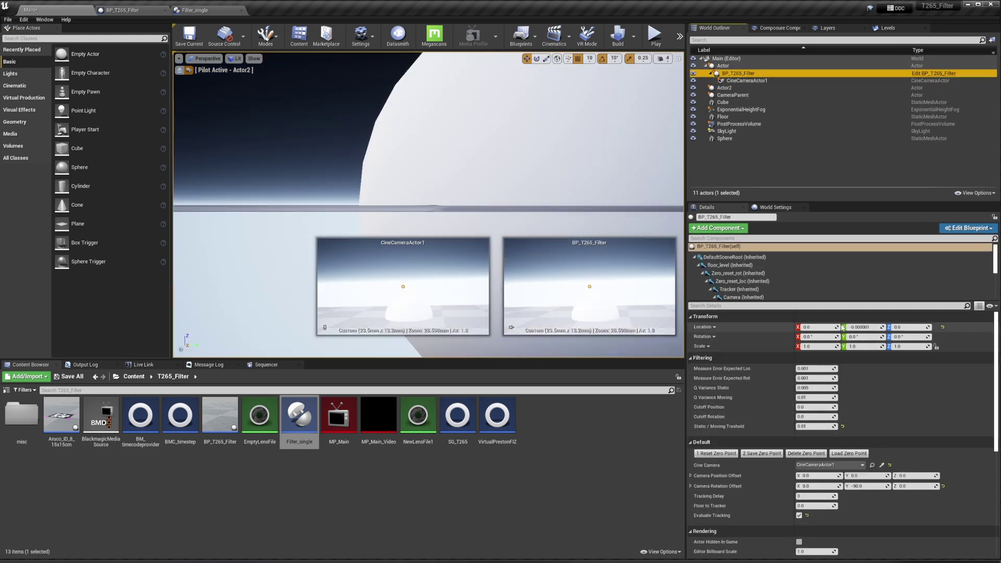
{"action": "left_click_drag", "start_coordinate": [733, 74], "coordinate": [730, 90]}
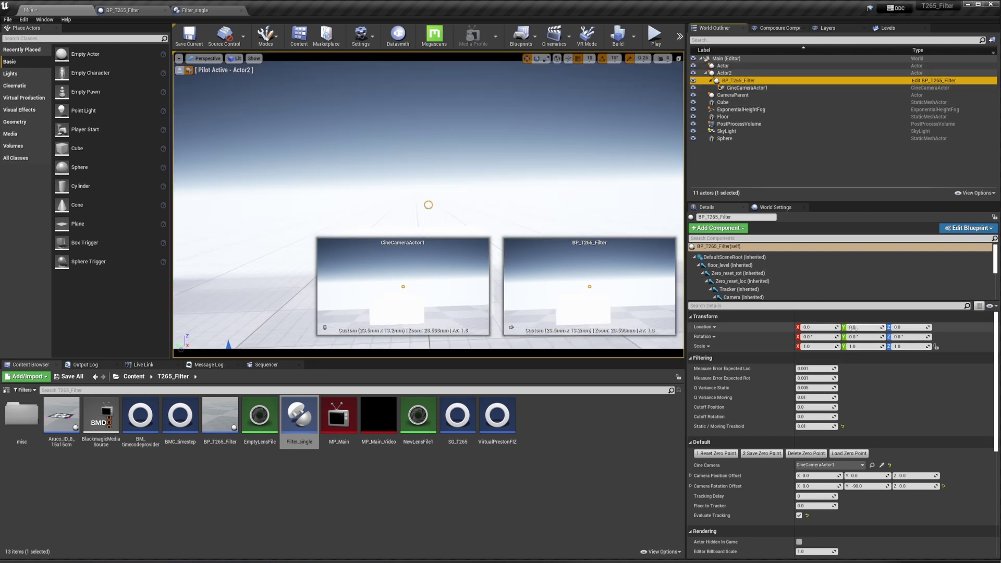